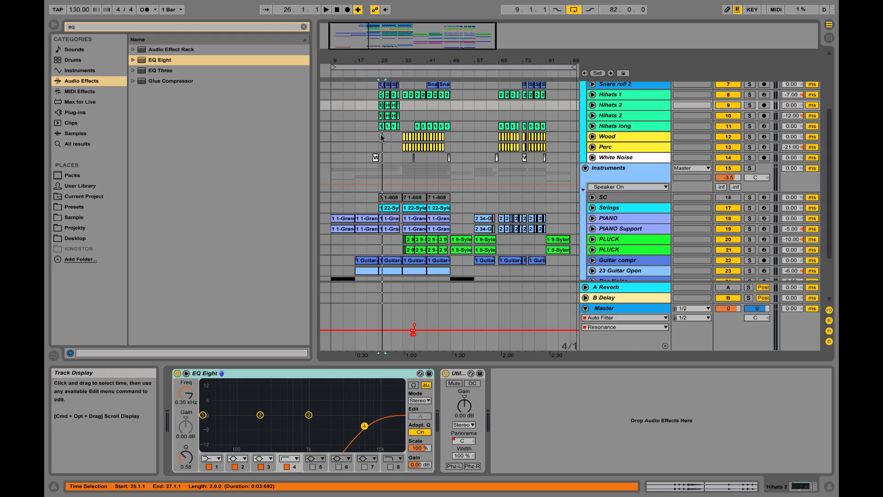
- Play the finished arrangement from bar 25 and review its drum and instrument tracks, including the PIANO Support and Rec Noise device chains
scroll(381, 137, up, 4)
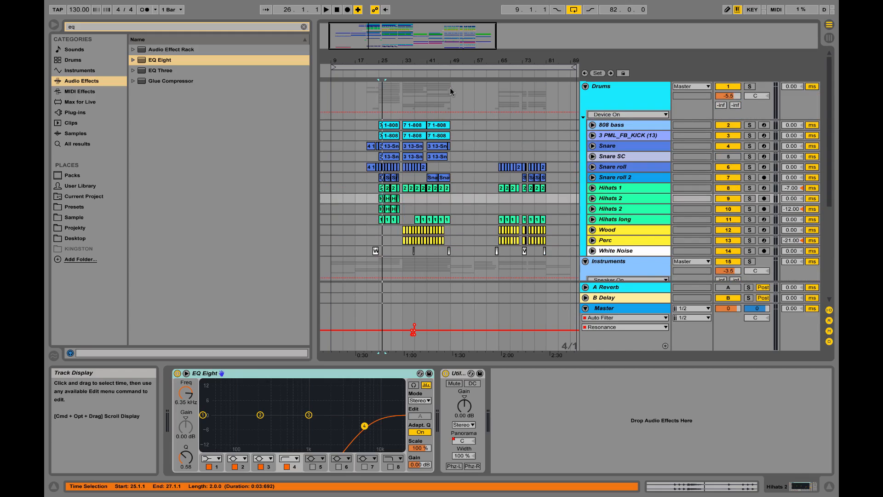
click(379, 96)
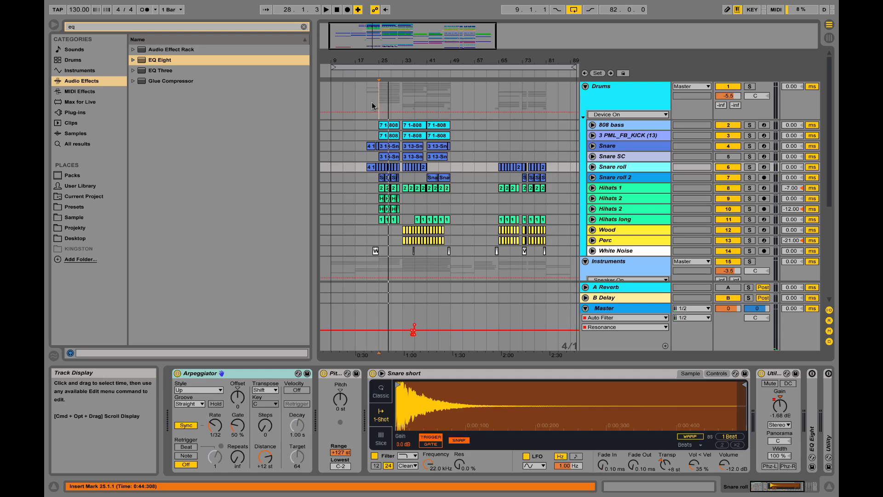
key(space)
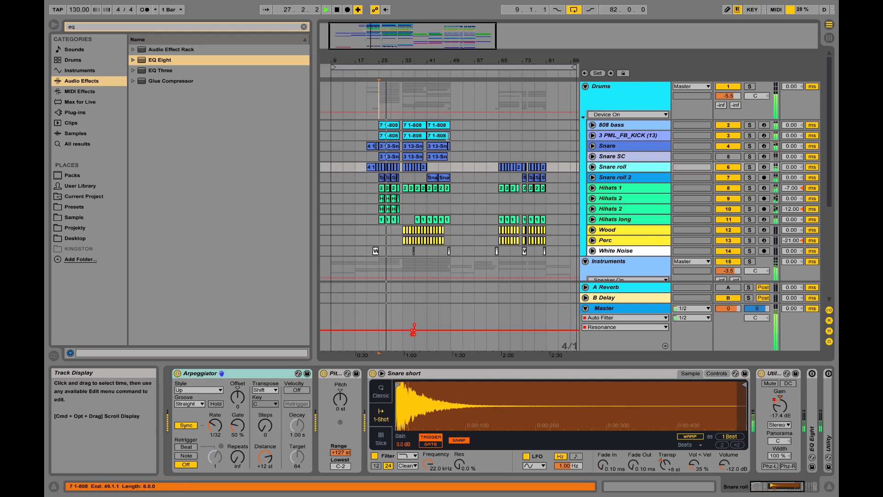
scroll(465, 152, down, 5)
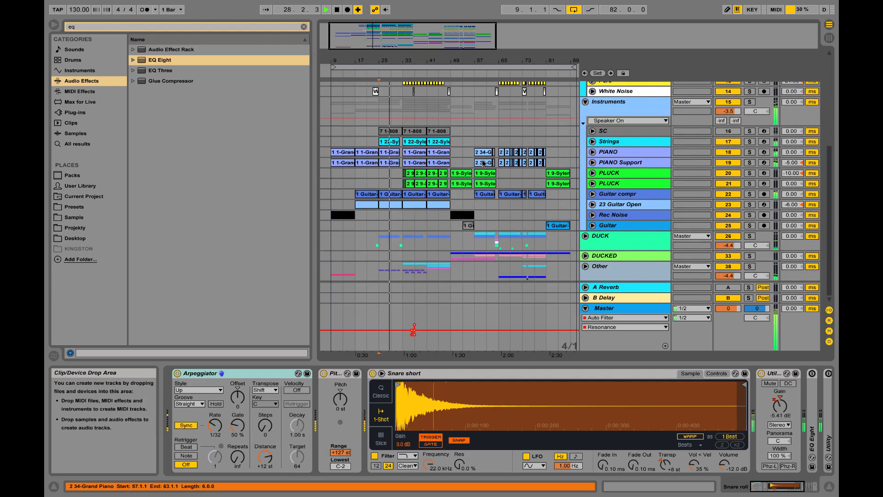
click(621, 165)
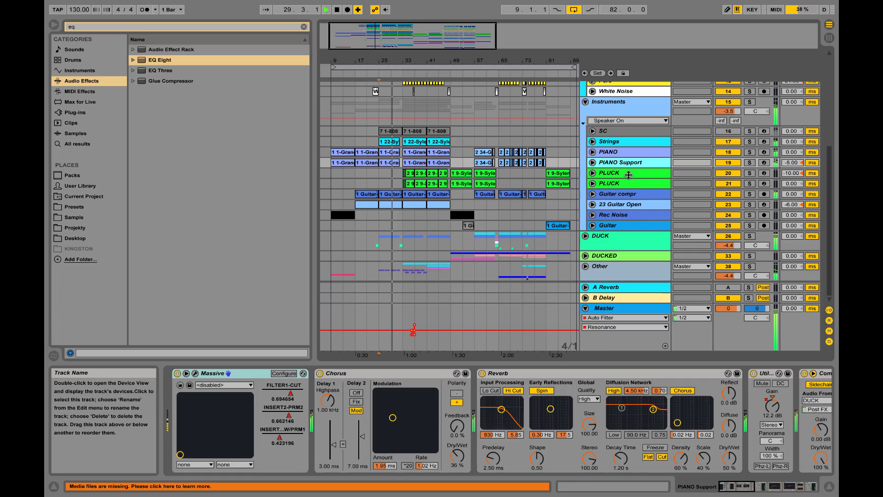
click(620, 215)
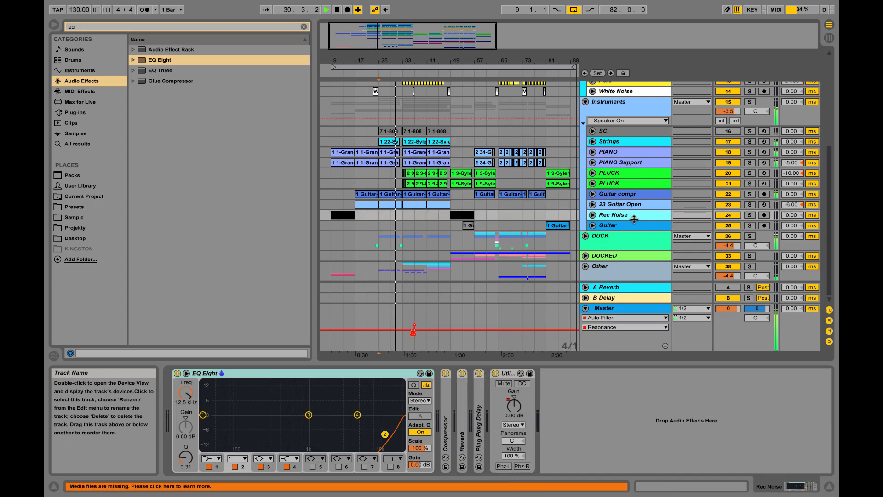
scroll(429, 185, up, 3)
scroll(430, 184, down, 2)
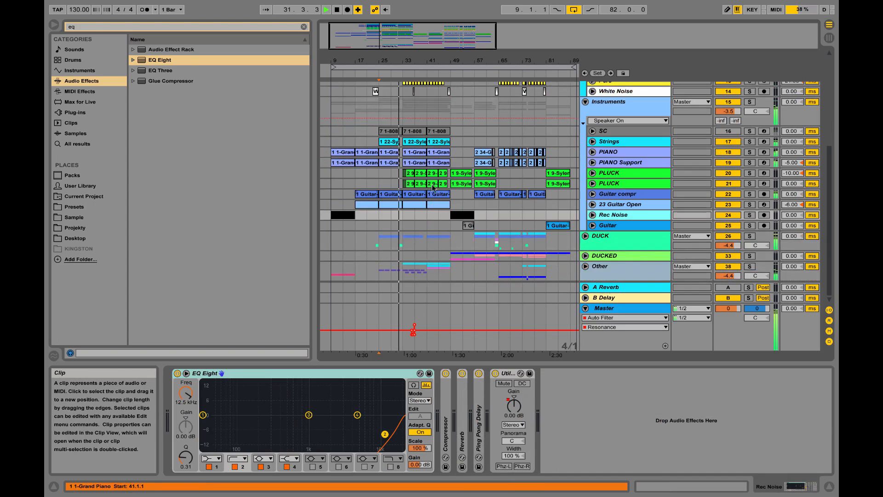
- Unfold the DUCK group and look over the tracks inside it
click(585, 235)
scroll(591, 243, down, 1)
scroll(591, 243, down, 3)
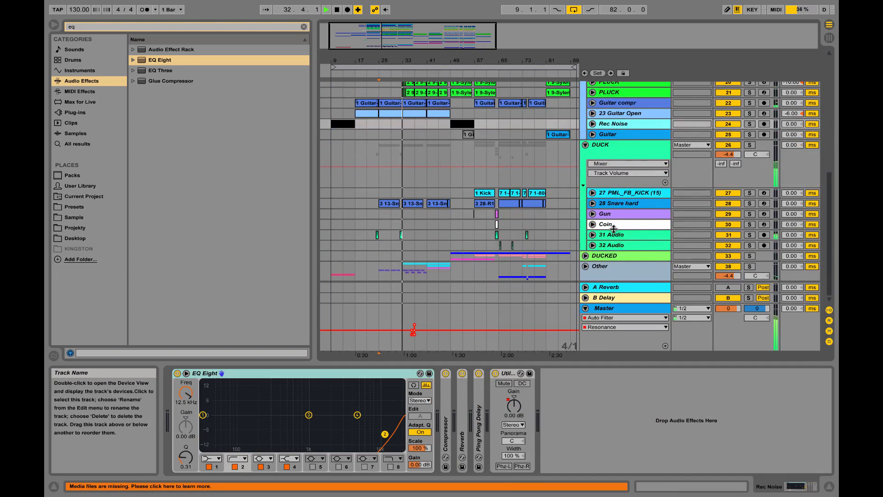
scroll(453, 205, up, 2)
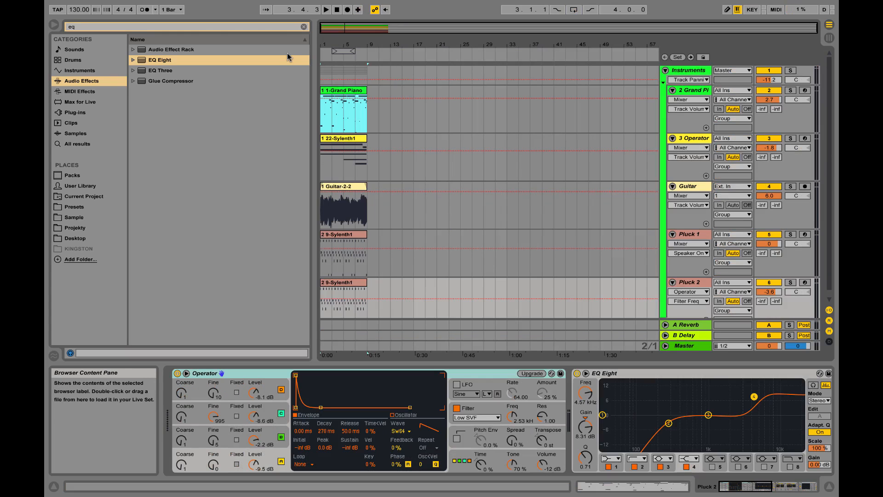
- In the new project, loop the eight bars of instrument clips from bar 1 and audition them with the Grand Piano track selected
key(ctrl+l)
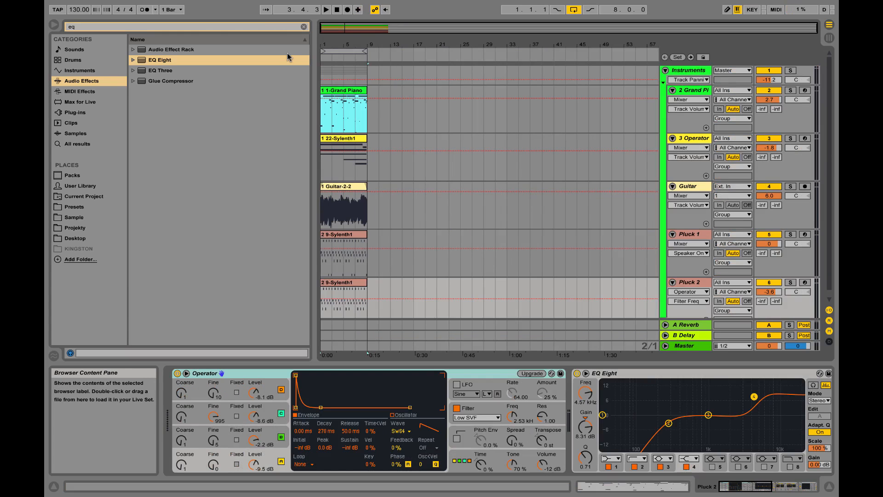
scroll(361, 118, down, 1)
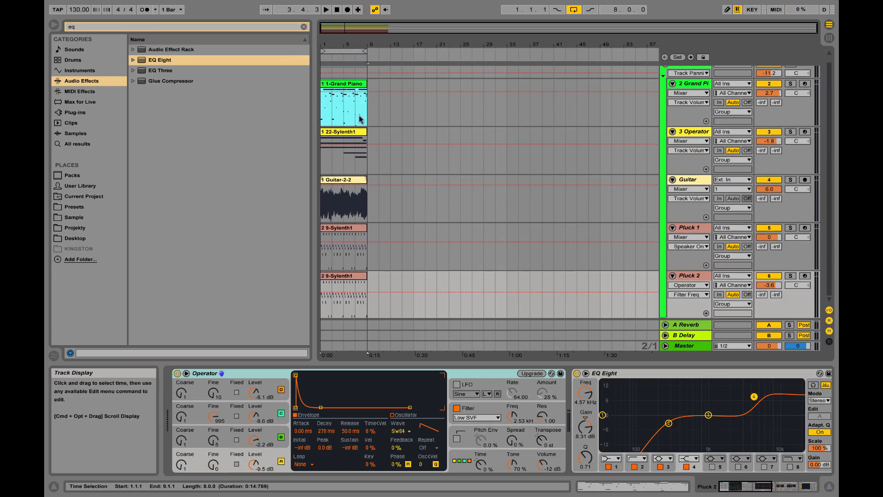
click(686, 85)
scroll(580, 190, up, 1)
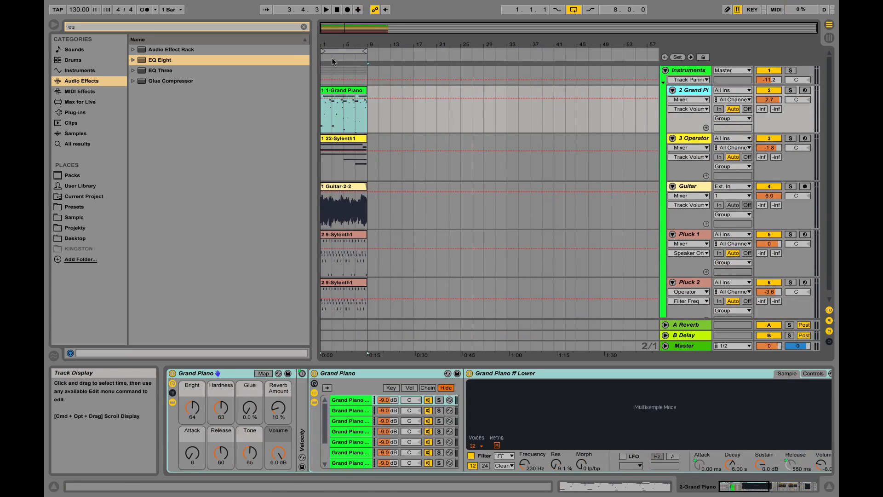
scroll(355, 104, down, 1)
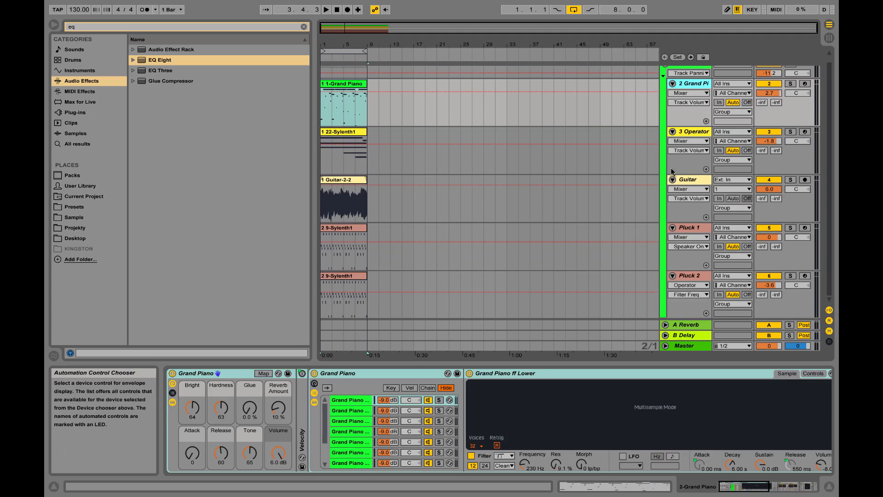
scroll(672, 172, up, 1)
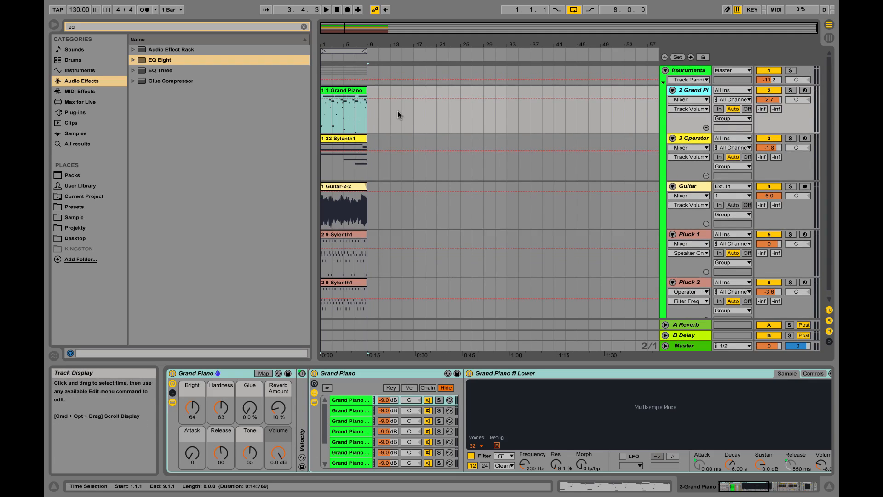
key(space)
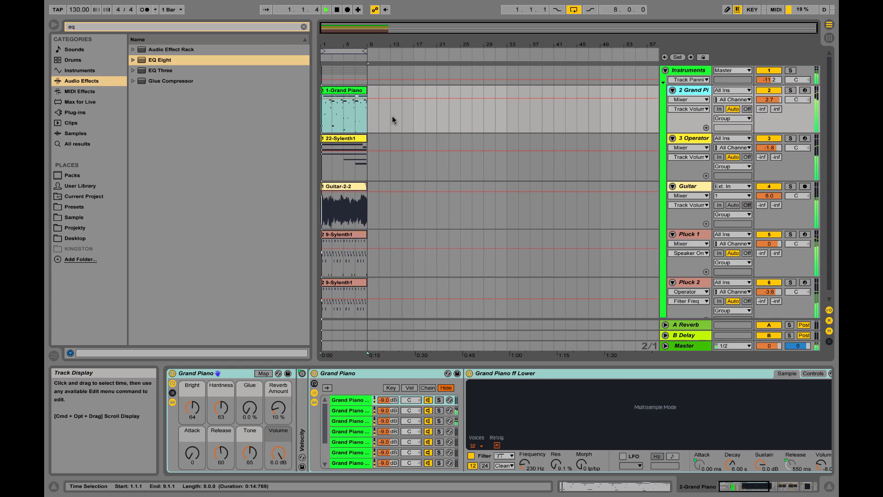
key(space)
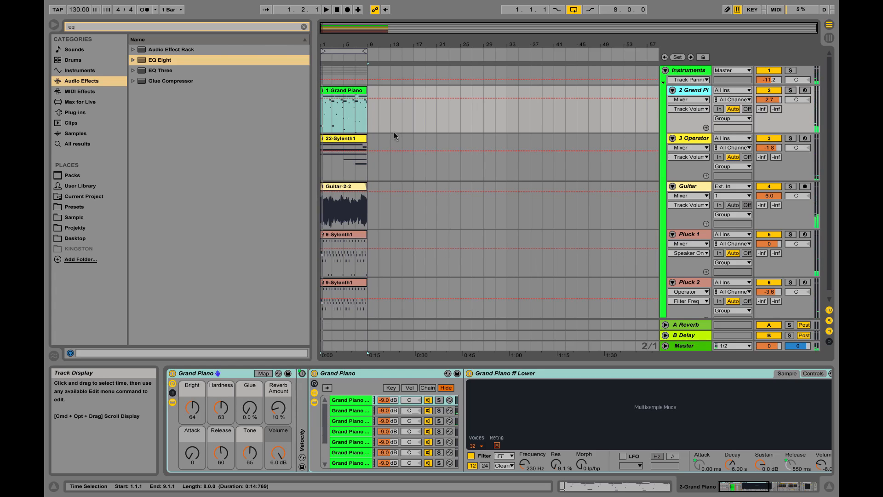
- Fold the Instruments group and insert a new MIDI track below it
click(665, 72)
key(super+shift+t)
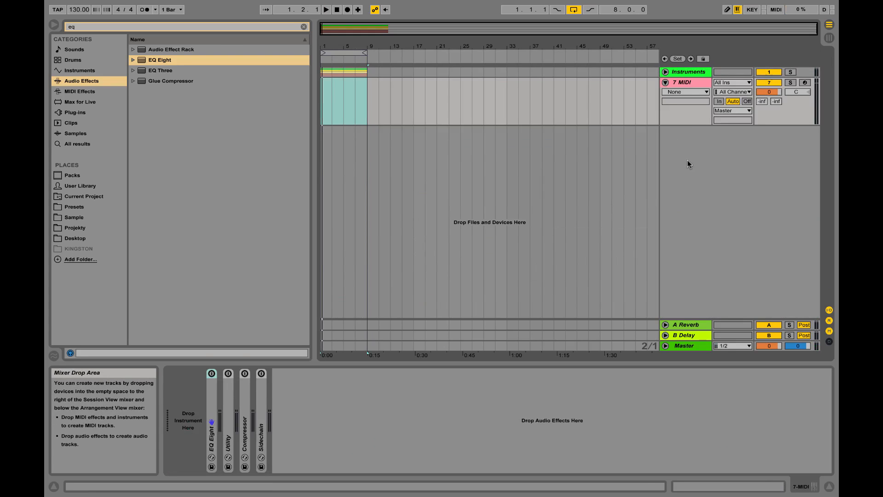
drag(507, 104, 541, 105)
click(718, 158)
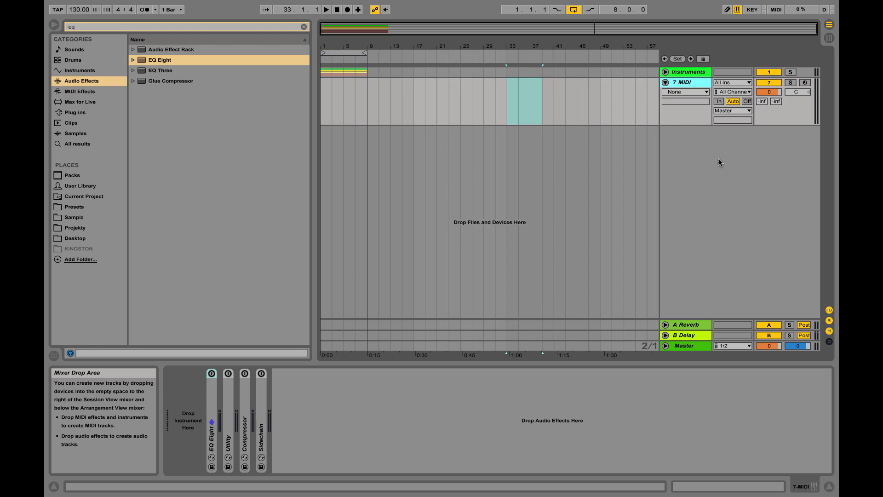
- Switch to Finder and load 808.aif from the Audio folder as a Simpler instrument on the new MIDI track
key(ctrl+Left)
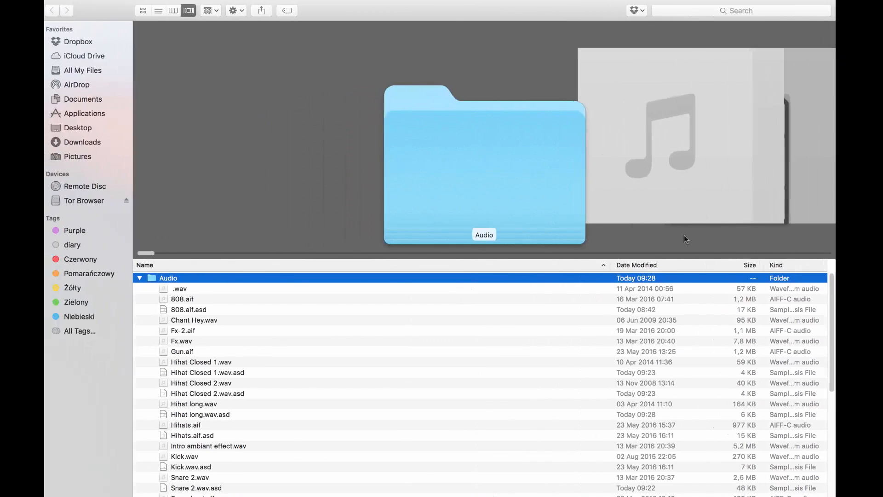
scroll(400, 359, down, 10)
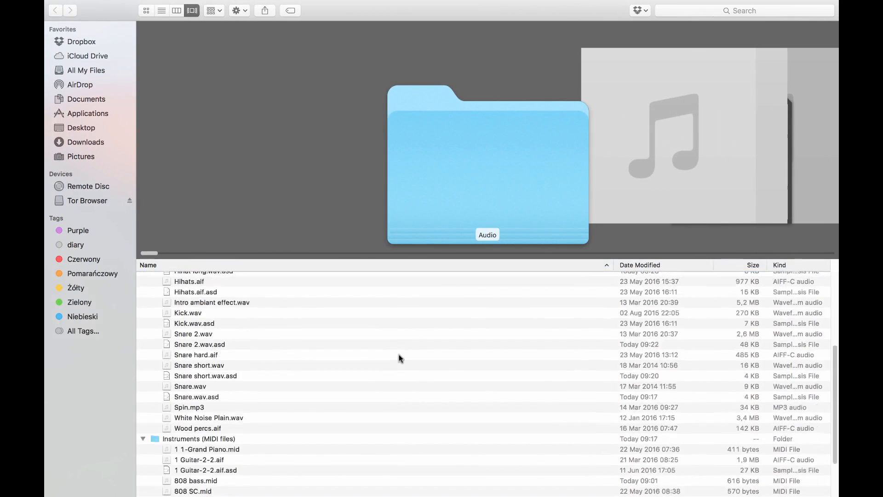
scroll(400, 357, up, 10)
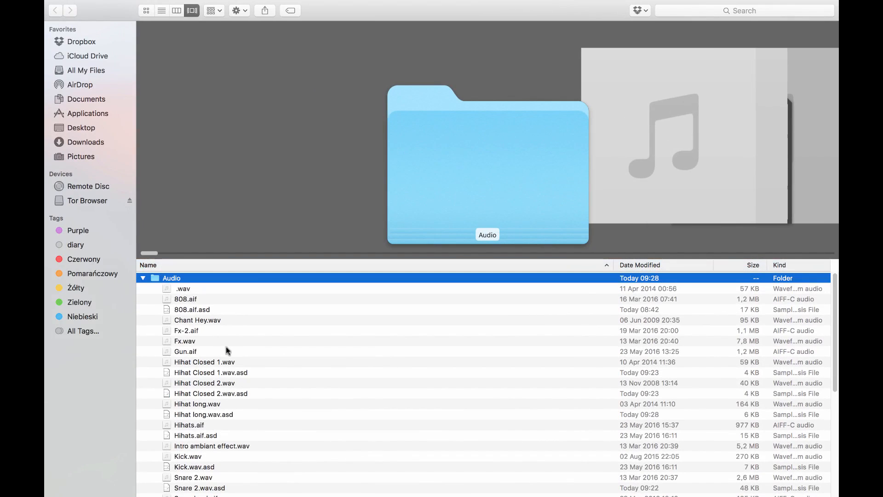
click(175, 298)
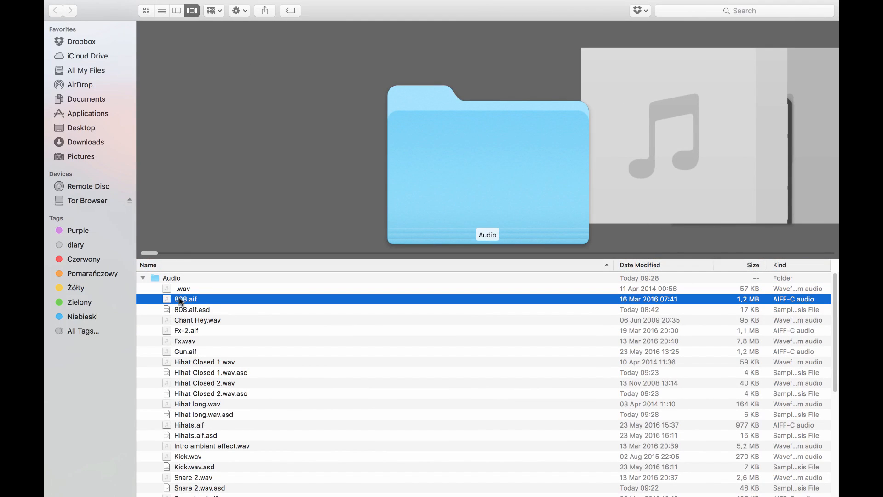
drag(179, 299, 184, 419)
key(ctrl+Right)
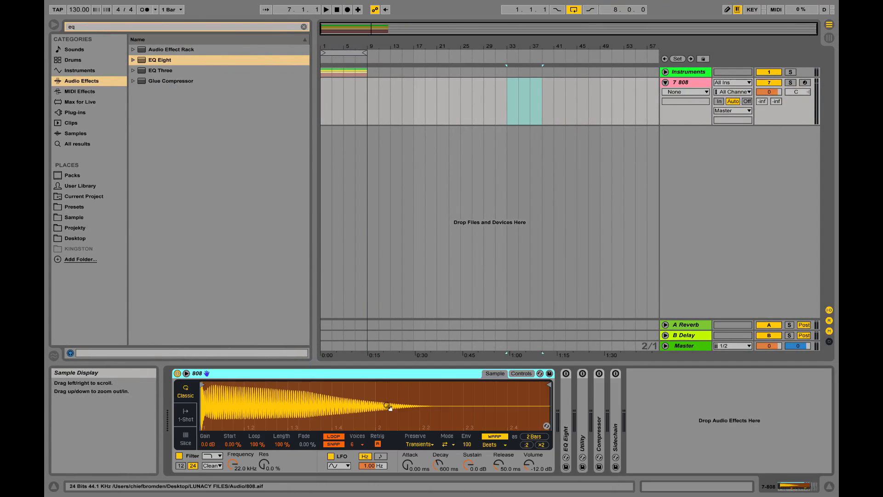
- Bring 808 bass.mid from Finder's Instruments (MIDI files) folder onto the 808 track at bar 1
key(ctrl+Left)
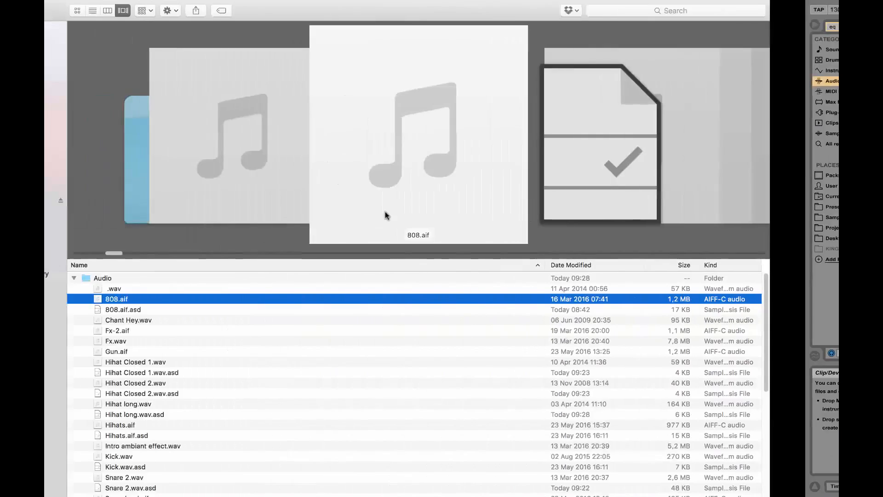
scroll(298, 385, down, 10)
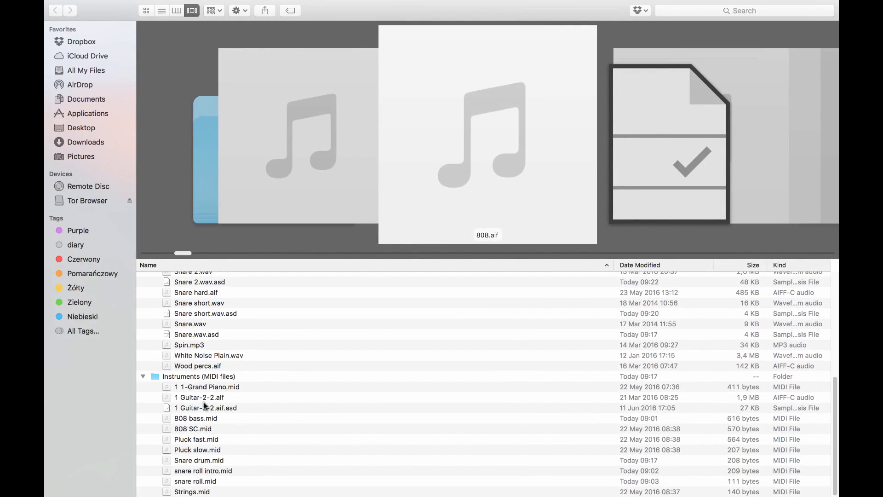
click(173, 377)
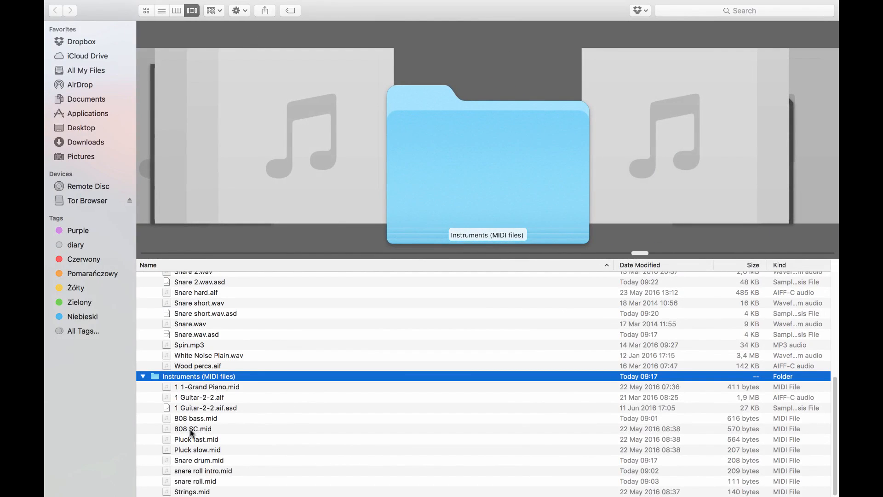
click(195, 416)
drag(181, 418, 322, 110)
click(473, 272)
- Solo the 808 track and play back its bass clip
click(791, 83)
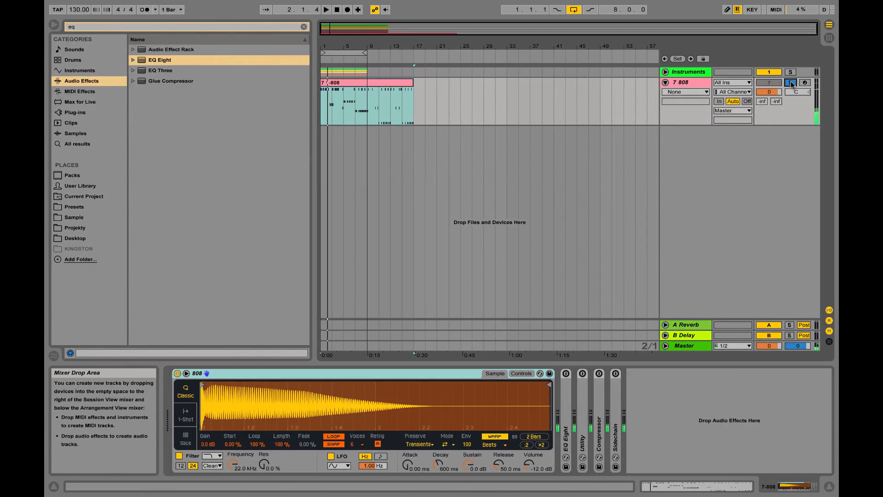
click(341, 110)
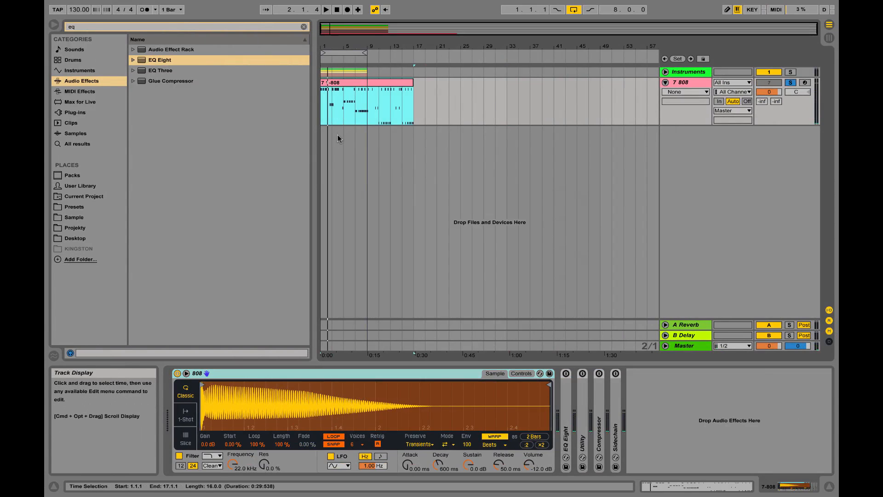
key(space)
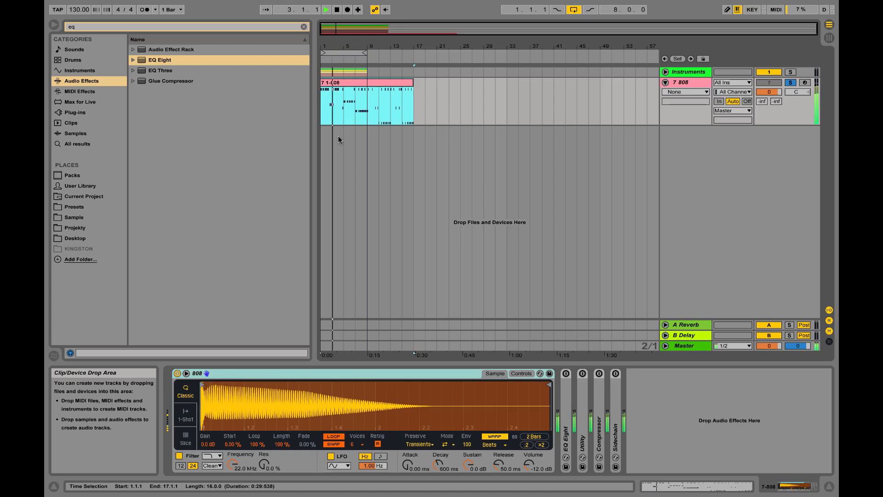
key(space)
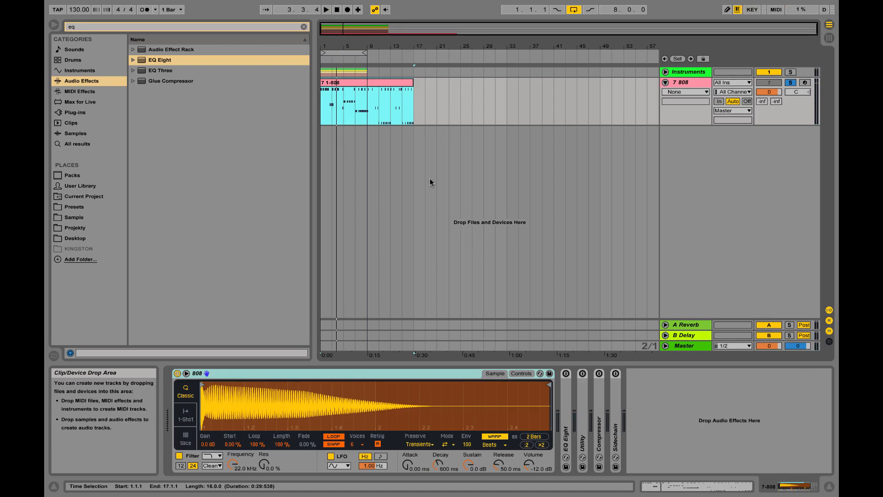
- Limit the 808 sampler to 1 voice and turn off warping for its sample
click(360, 445)
click(353, 320)
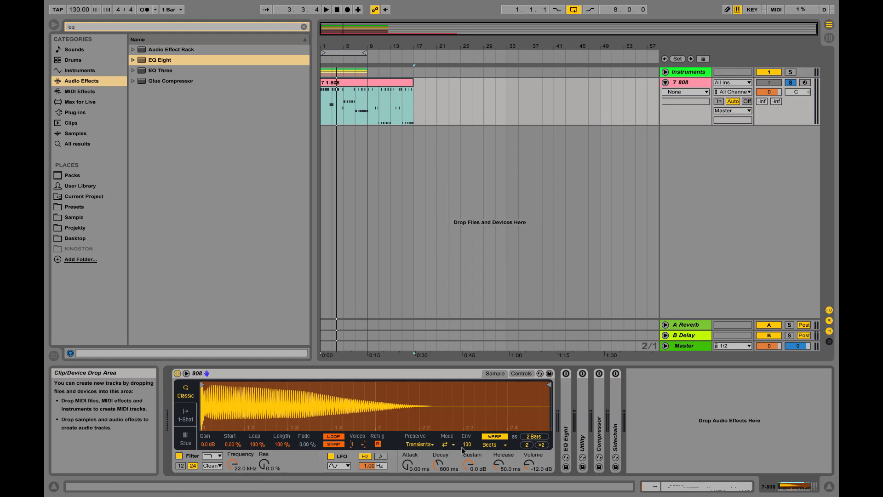
click(493, 437)
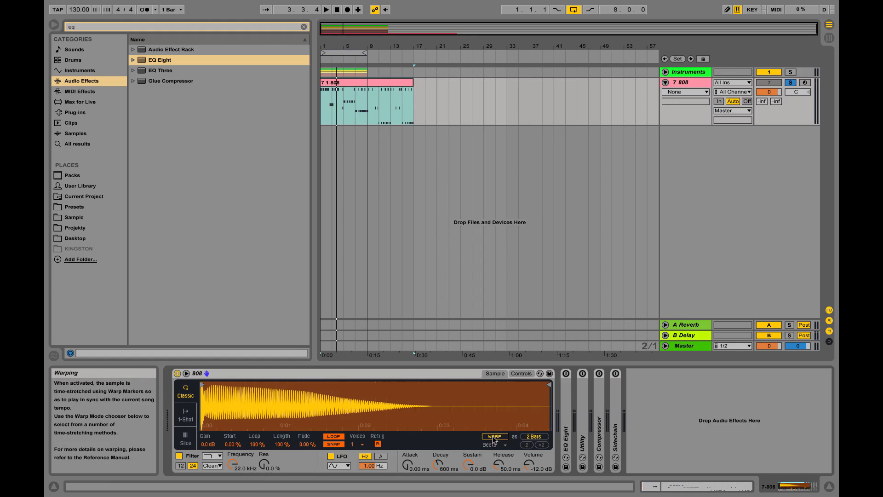
- Set the 808 sampler's glide mode to Portamento with a glide time of 191 ms
click(529, 376)
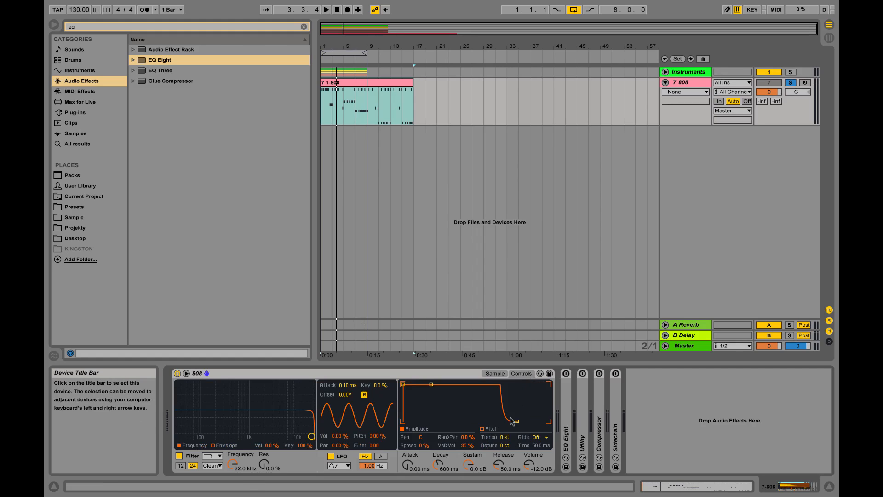
click(537, 437)
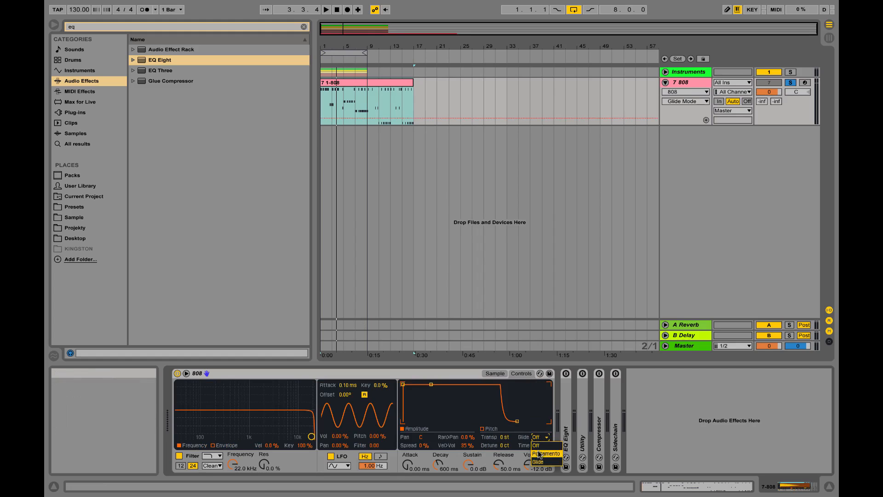
click(543, 454)
drag(540, 445, 540, 432)
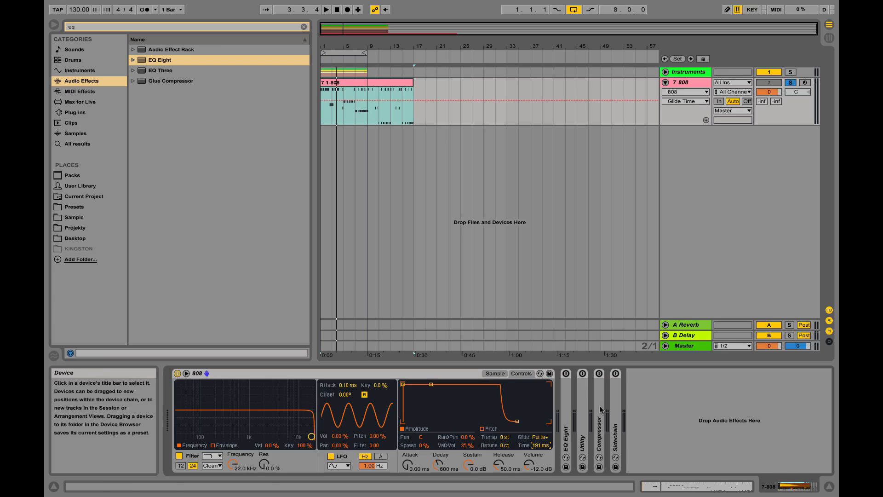
- Set the 808 sampler's release to 1.08 s and play the bass clip from bar 1
key(space)
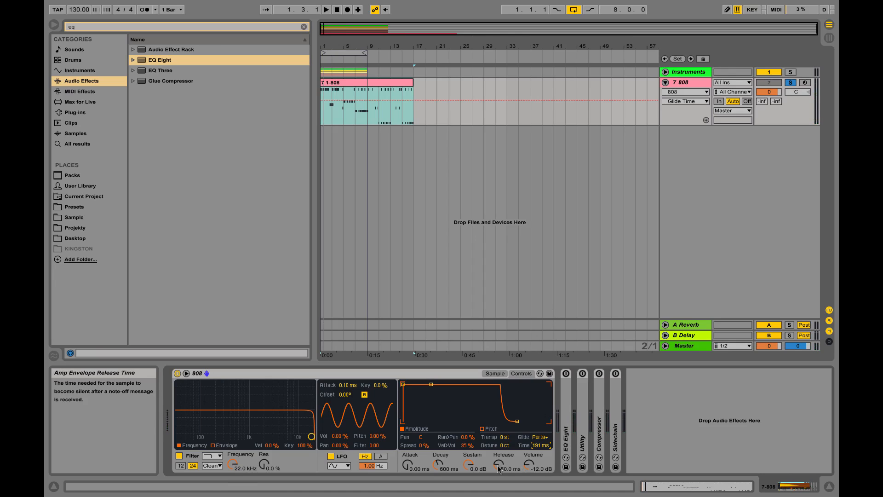
mouse_move(498, 468)
mouse_down()
mouse_move(498, 459)
mouse_move(498, 470)
mouse_up()
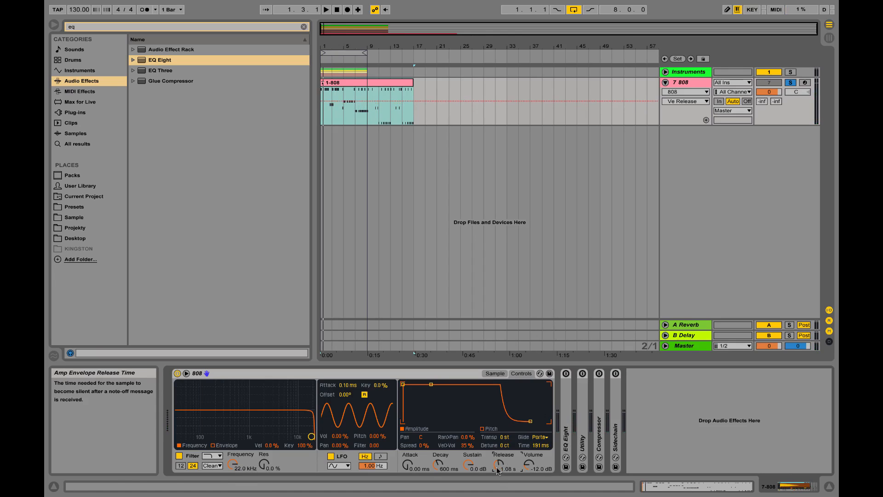
click(329, 84)
key(space)
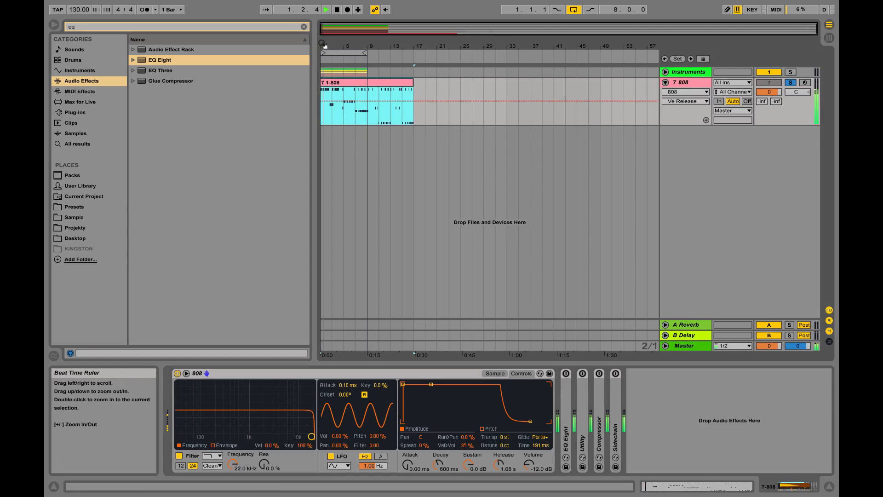
drag(323, 45, 323, 108)
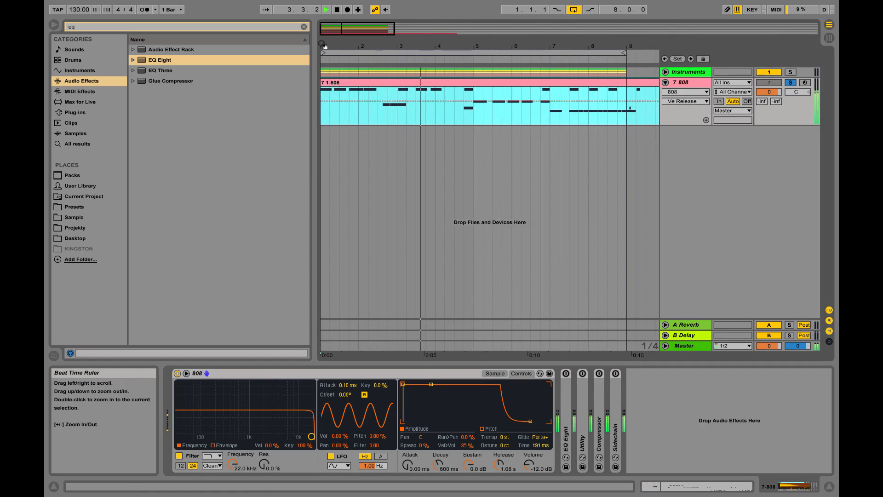
key(space)
- Set the 808 sampler's attack to 37.0 ms and play the bass clip
click(494, 373)
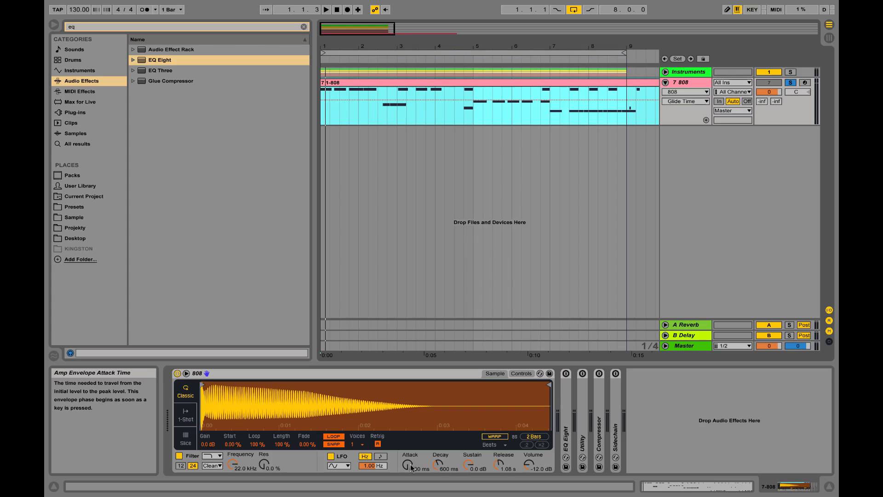
drag(409, 464, 409, 420)
key(space)
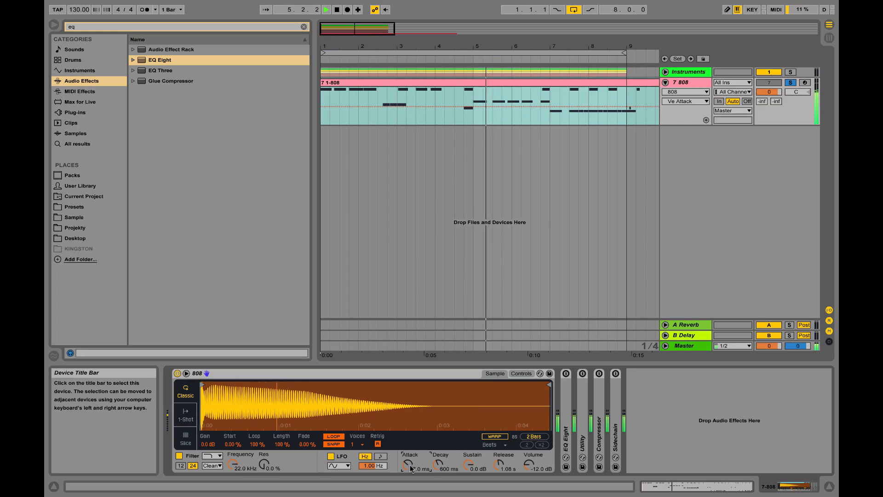
key(space)
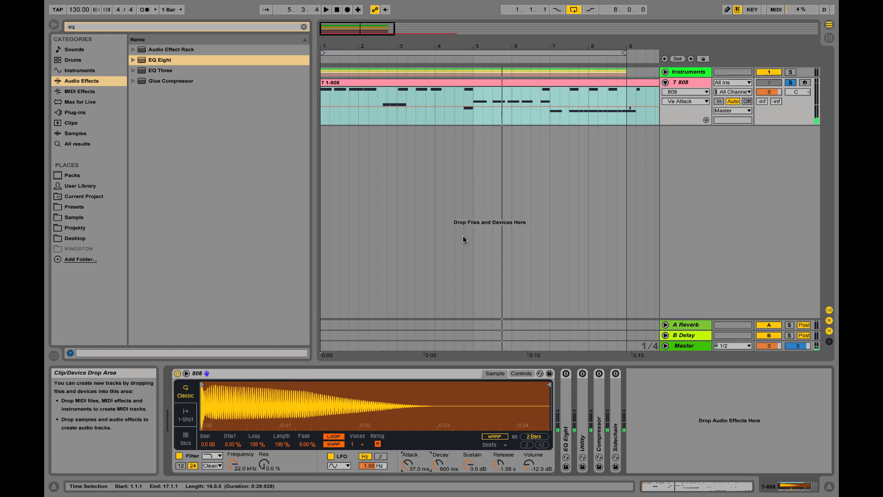
- Load Kick.wav from Finder onto a new MIDI track below the 808 track and solo that track
right_click(689, 149)
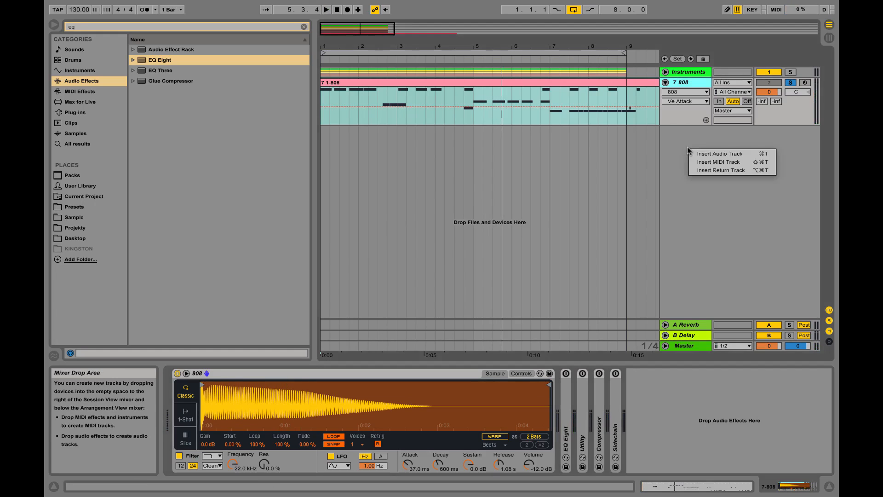
click(714, 162)
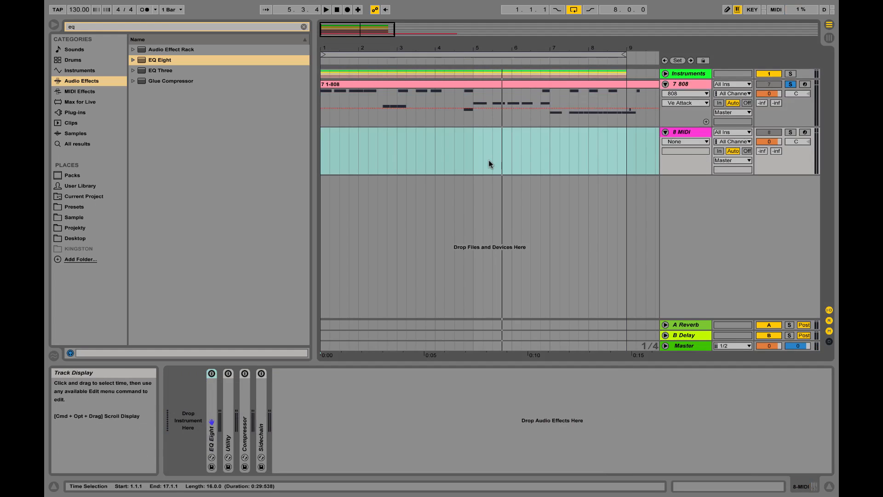
key(super+Tab)
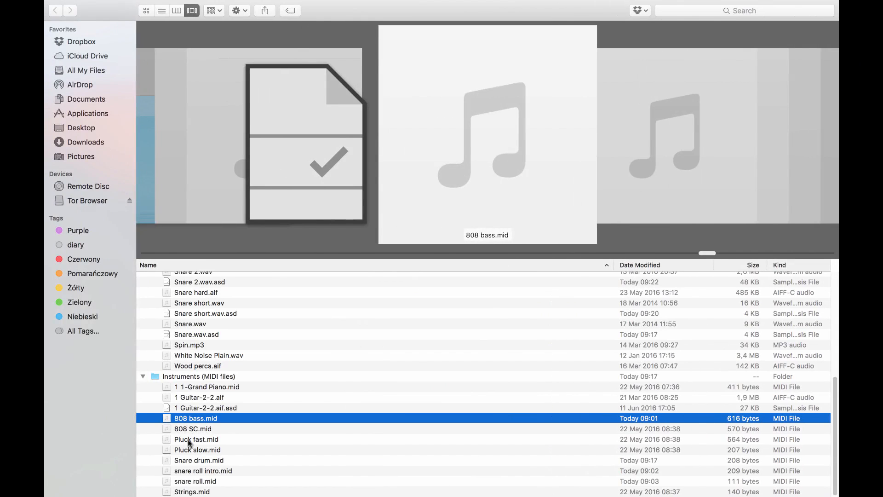
scroll(198, 365, up, 5)
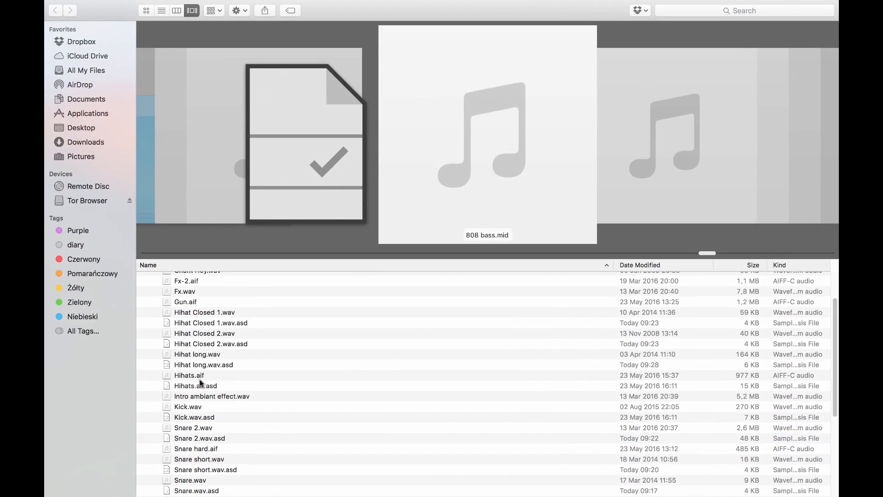
scroll(199, 438, down, 1)
click(177, 407)
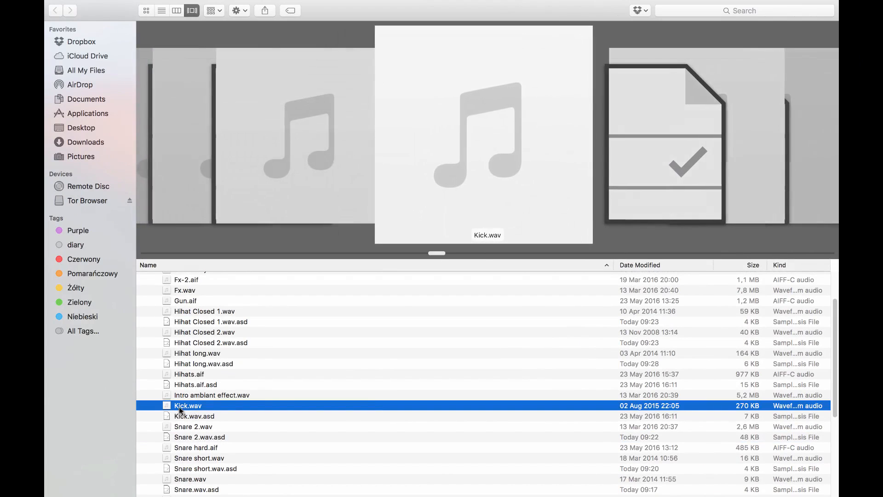
mouse_move(176, 406)
mouse_down()
mouse_move(273, 396)
mouse_move(306, 381)
mouse_move(188, 421)
mouse_move(189, 404)
mouse_up()
key(ctrl+Right)
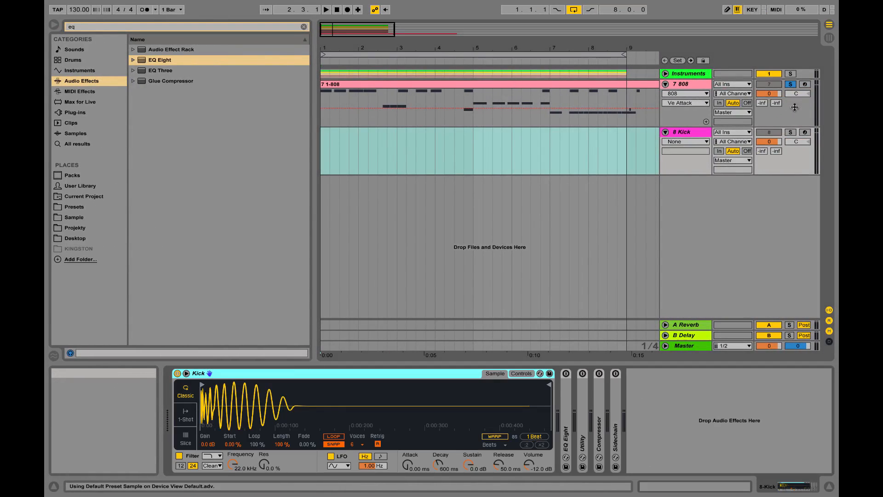
click(790, 132)
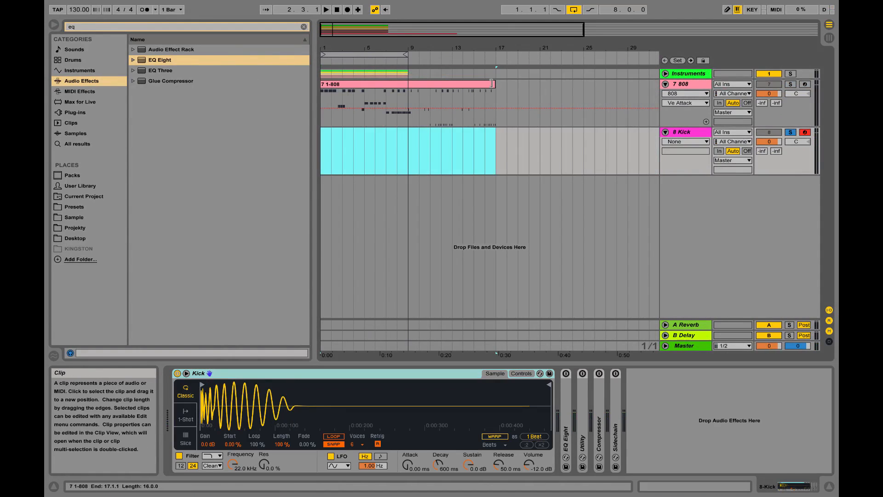
- Shorten the 808 clip to end at bar 9 and copy it onto the Kick track at bar 1
drag(494, 88, 408, 88)
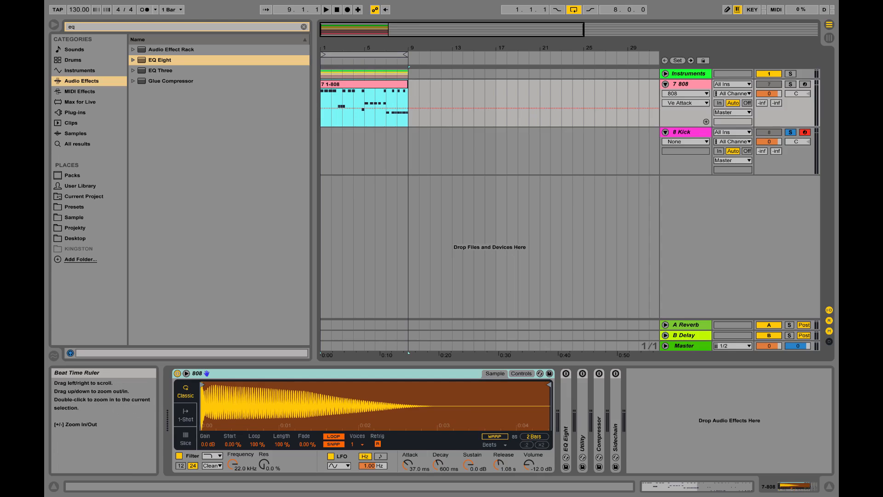
drag(352, 58, 346, 71)
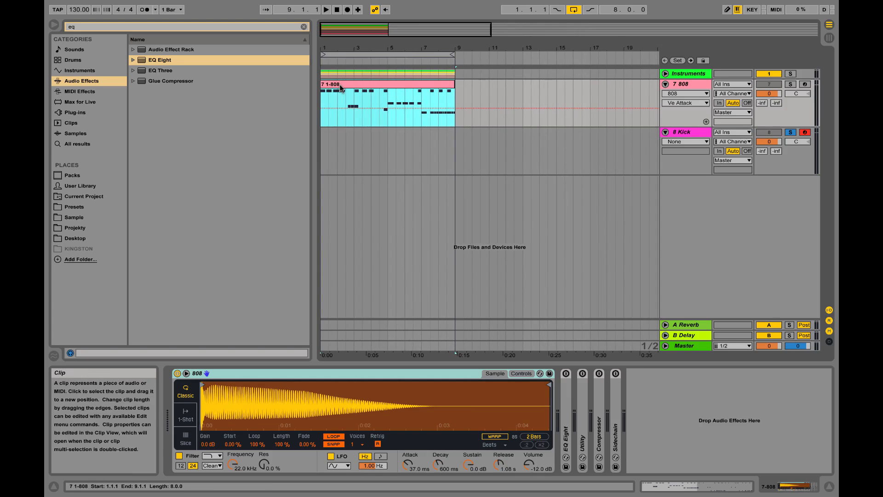
drag(339, 84, 341, 140)
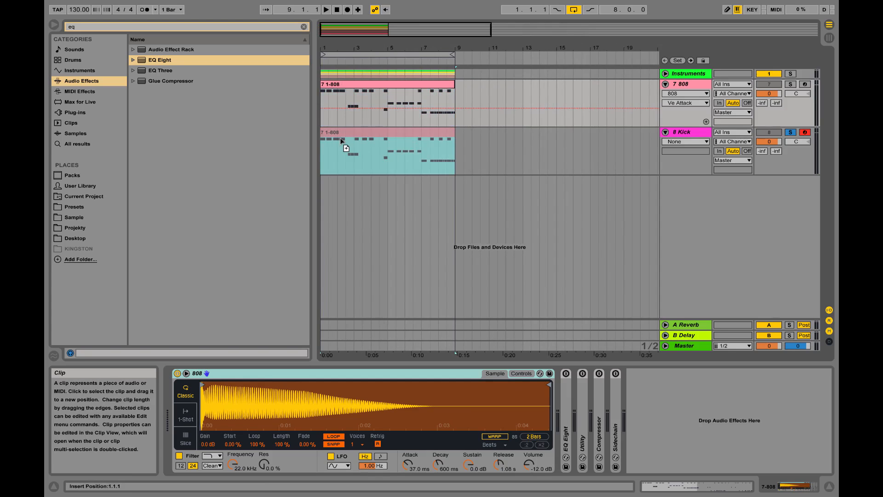
drag(340, 138, 340, 137)
drag(334, 49, 339, 51)
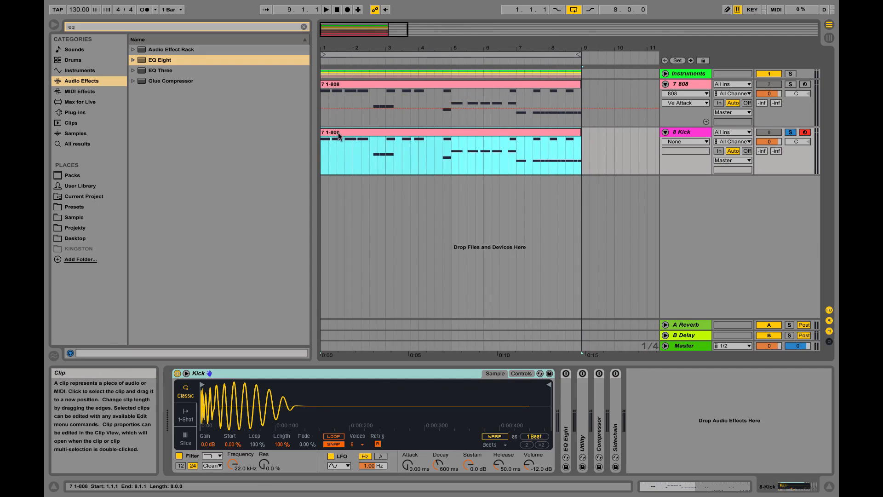
- Open the Kick clip's notes and transpose the B3 notes in bars 1 to 4, before the one just ahead of bar 5, to C3
click(339, 136)
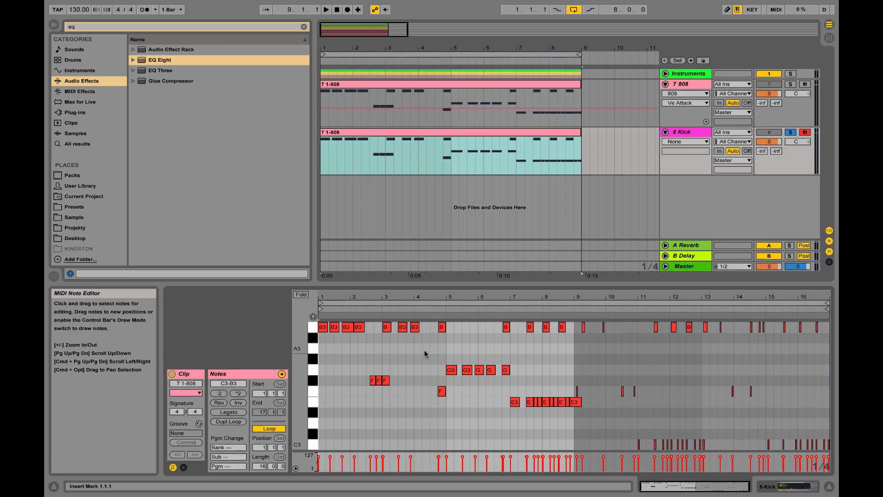
drag(430, 349, 321, 296)
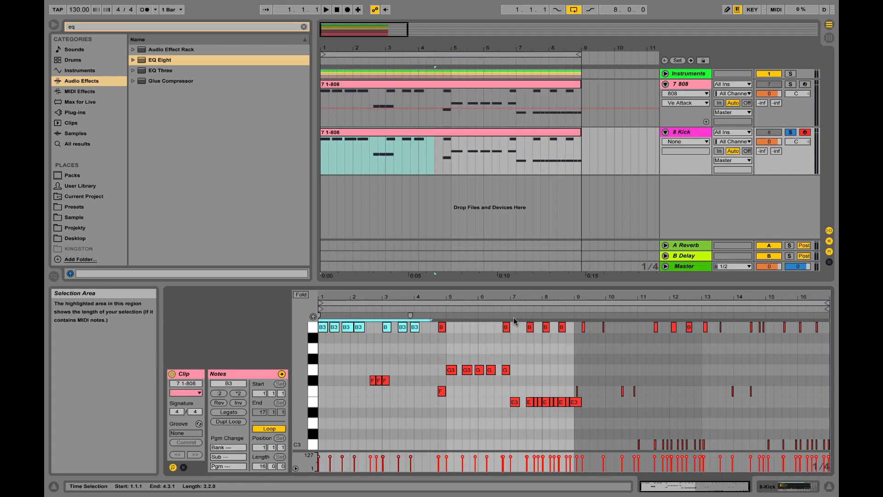
key(shift+Tab)
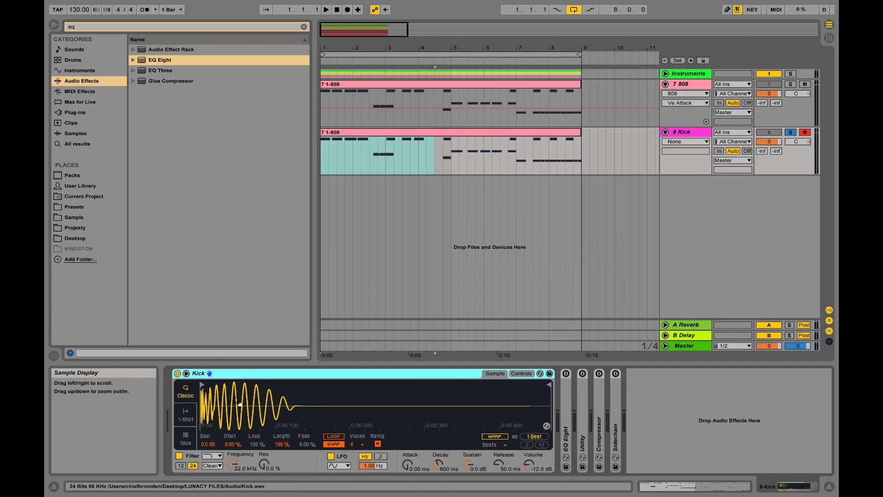
key(shift+Tab)
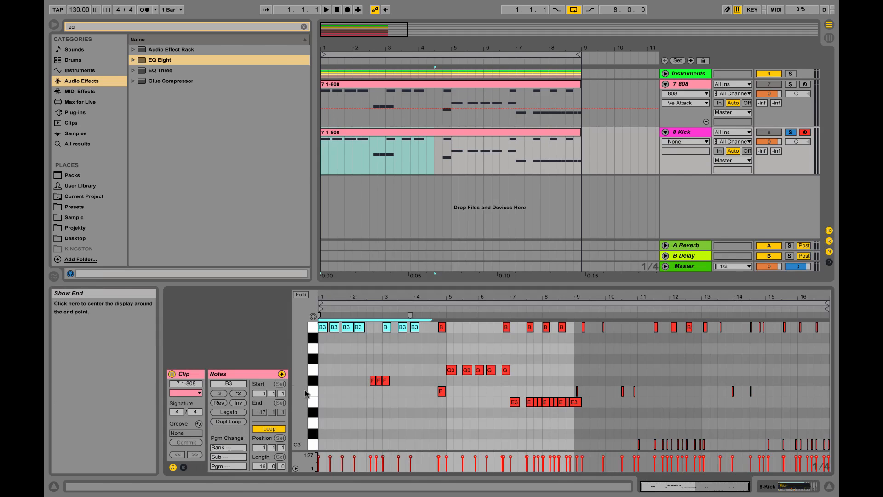
click(366, 138)
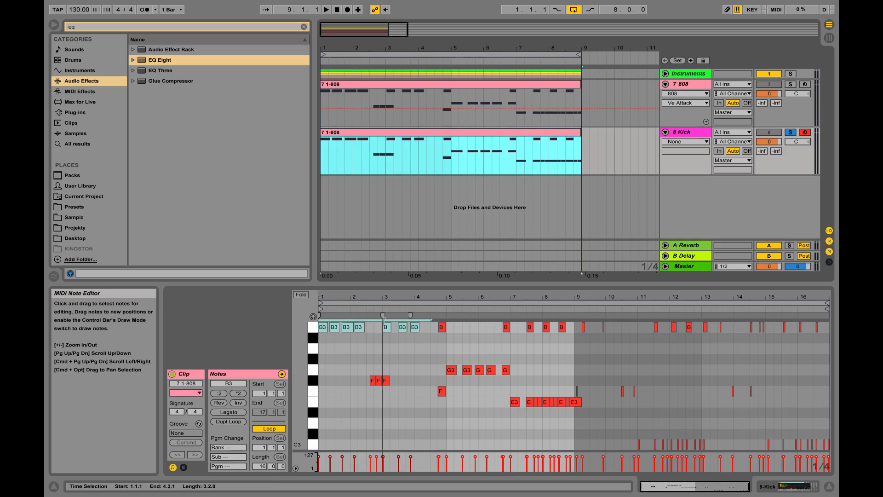
drag(418, 337, 293, 299)
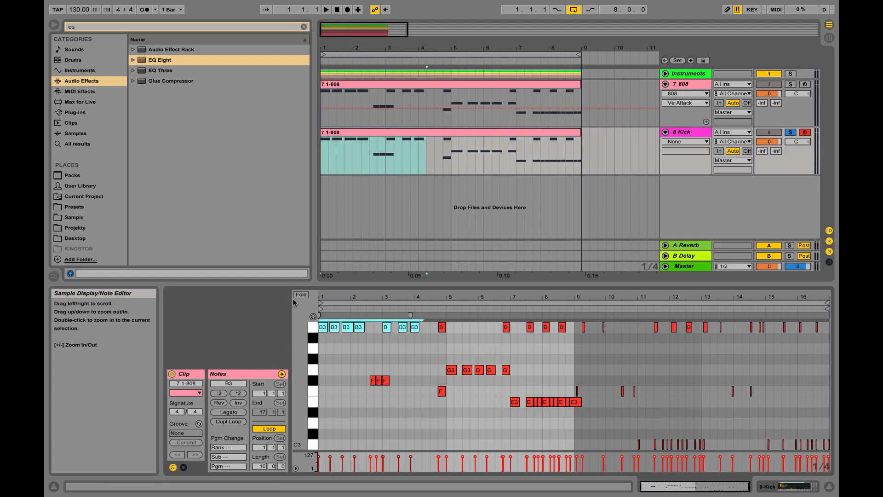
key(Down)
key(Down)
key(Down)
key(Down)
key(Down)
key(Down)
key(Down)
key(Down)
key(Down)
key(Down)
key(Down)
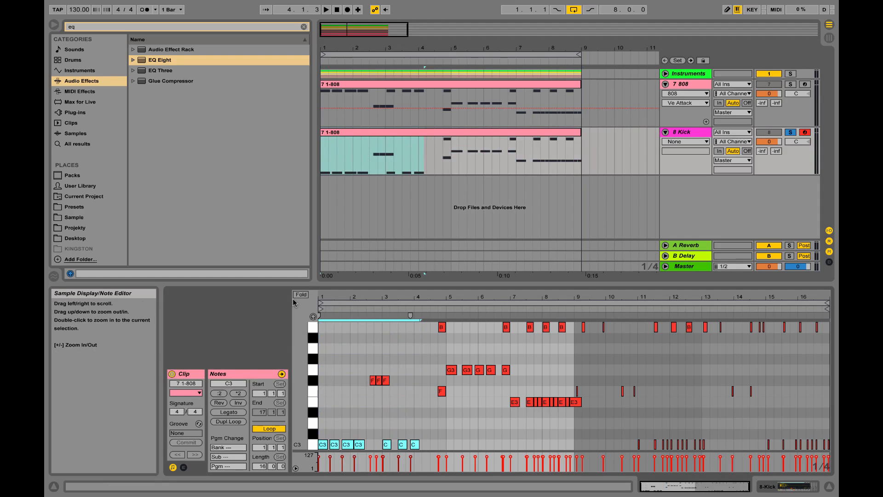
- Transpose the three F#3 notes around bar 3 of the Kick clip down to C3
drag(394, 401, 367, 358)
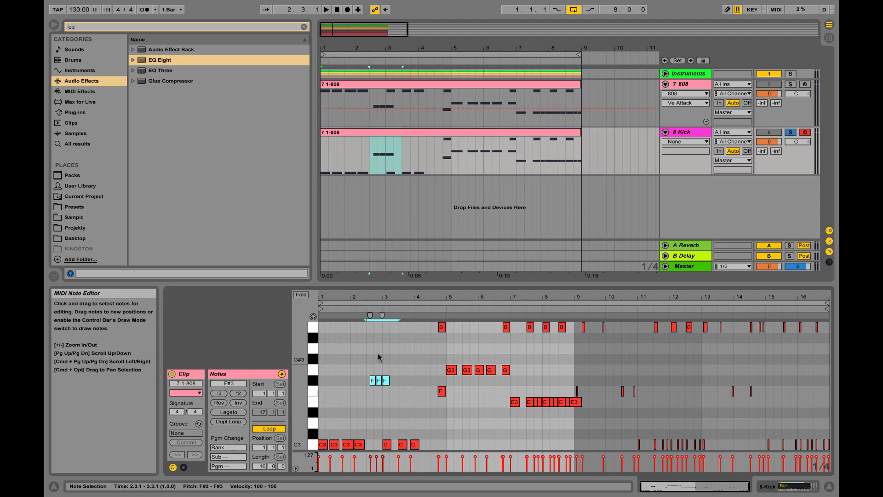
key(Down)
key(Down)
key(Down)
key(Down)
key(Down)
key(Down)
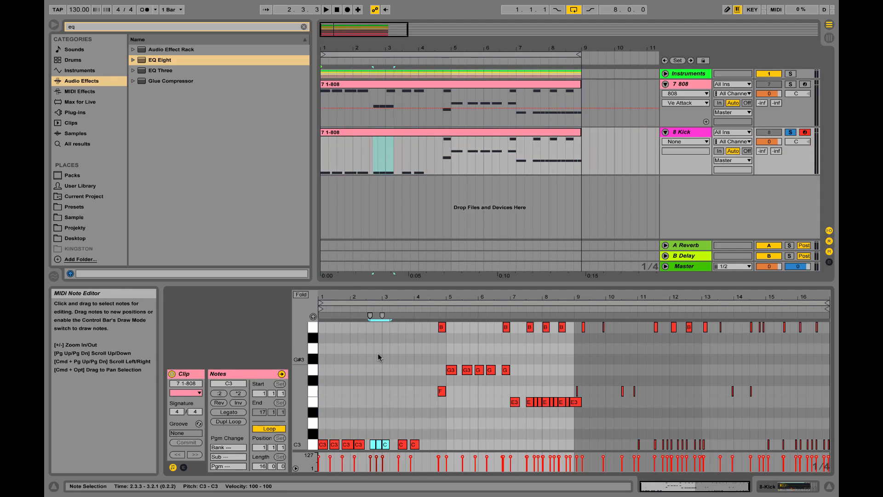
- Transpose the F3 note before bar 5 and the G3 notes in bars 5 and 6 down to C3
click(440, 391)
key(Down)
drag(445, 364, 511, 375)
key(Down)
key(Down)
key(Down)
key(Down)
key(Down)
key(Down)
key(Down)
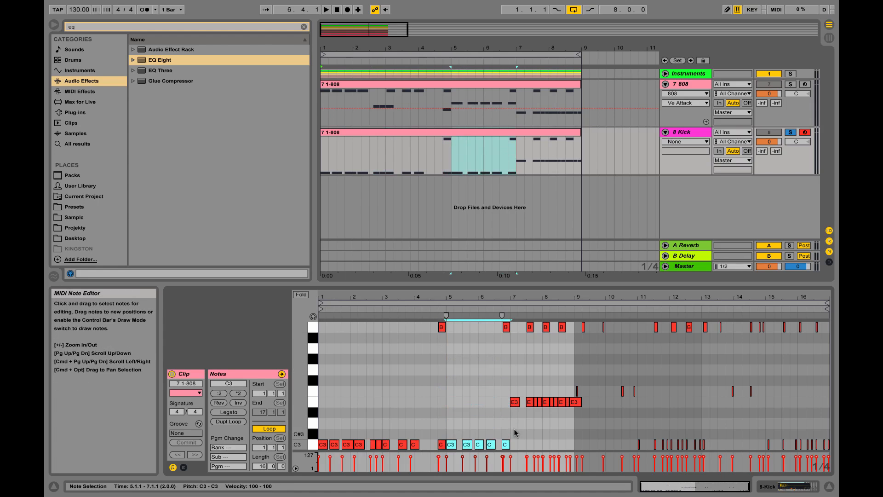
- Delete the four B3 notes between bars 6 and 9 of the Kick clip
drag(496, 322, 572, 326)
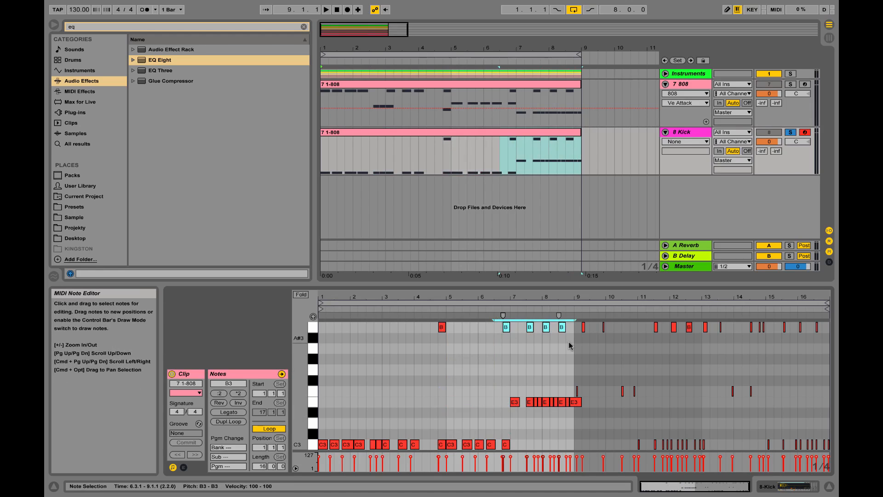
key(shift+Down)
key(Delete)
- Transpose the E3 notes in bars 7 and 8 of the Kick clip down to C3
drag(489, 447, 569, 446)
key(Up)
drag(523, 374, 576, 410)
key(Down)
key(Down)
key(Down)
key(Down)
- Delete the remaining B3 note just before bar 5 of the Kick clip
drag(524, 397, 419, 346)
key(Down)
key(Down)
key(Down)
key(Down)
scroll(467, 417, up, 3)
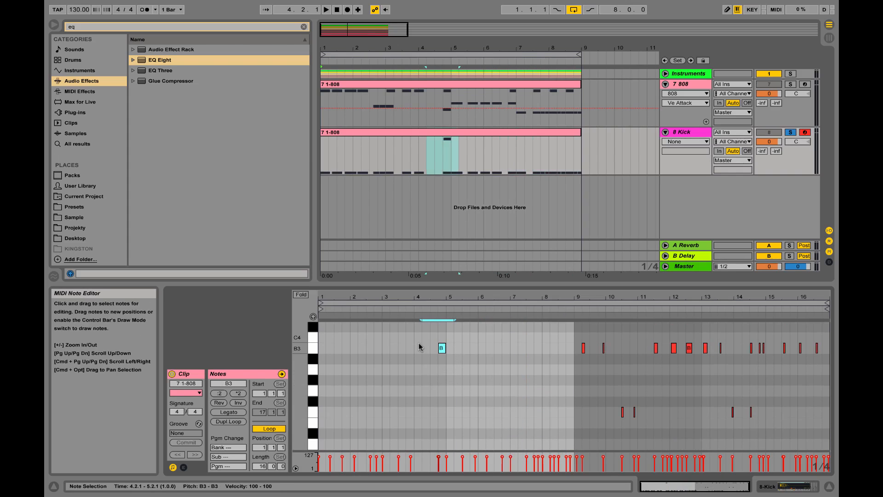
key(Delete)
scroll(427, 352, down, 3)
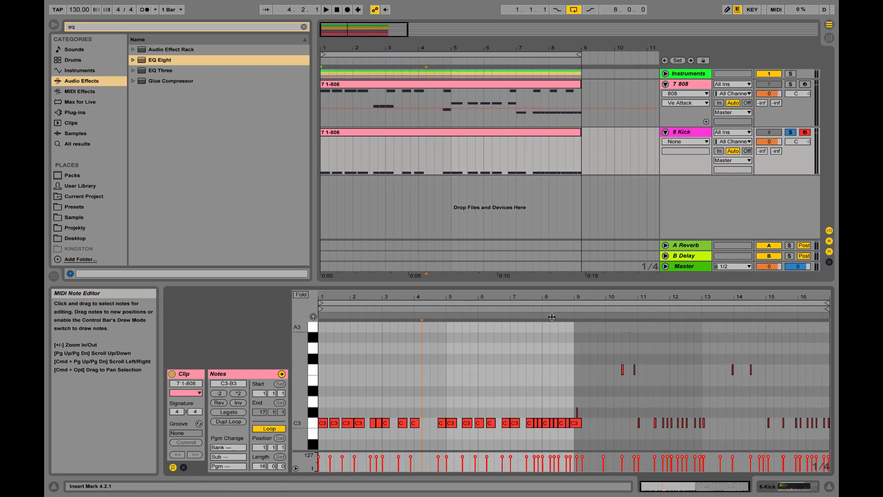
- Solo the 808 track alongside the Kick track and play both clips together
click(790, 84)
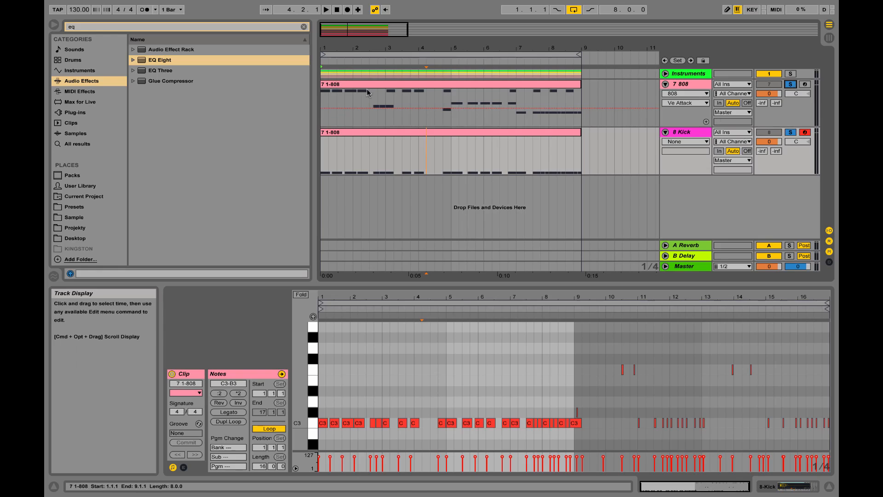
click(385, 133)
key(space)
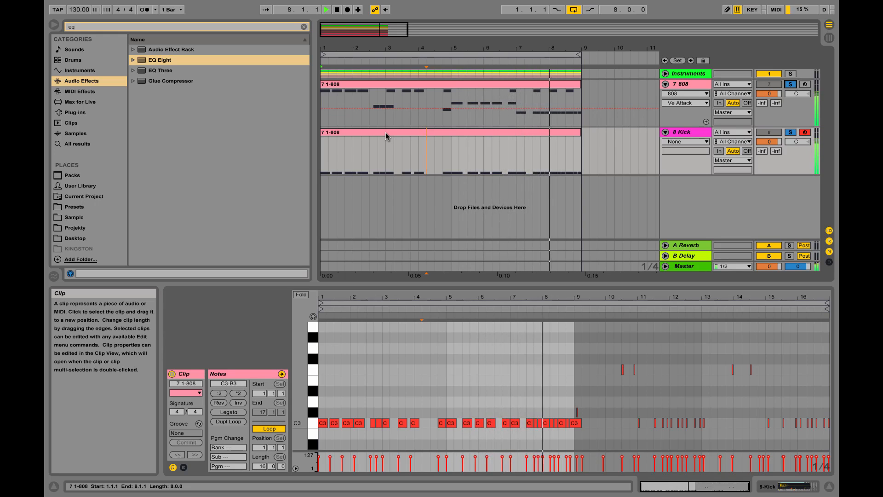
key(space)
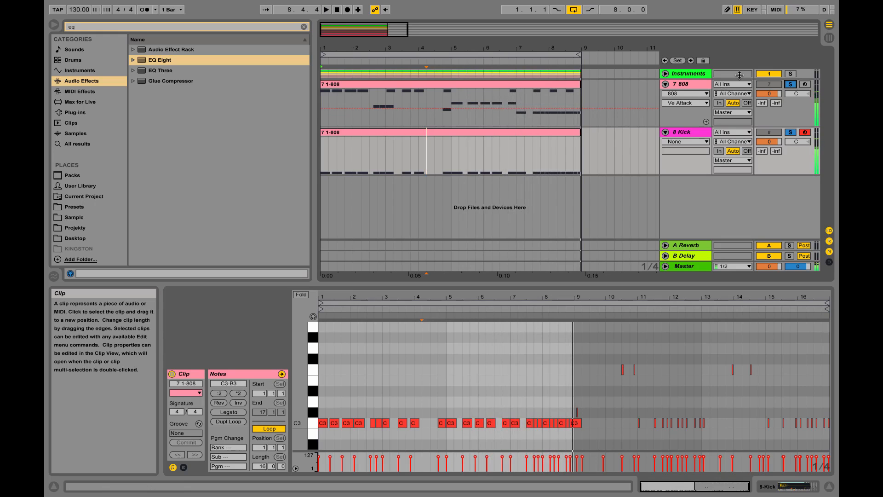
click(790, 84)
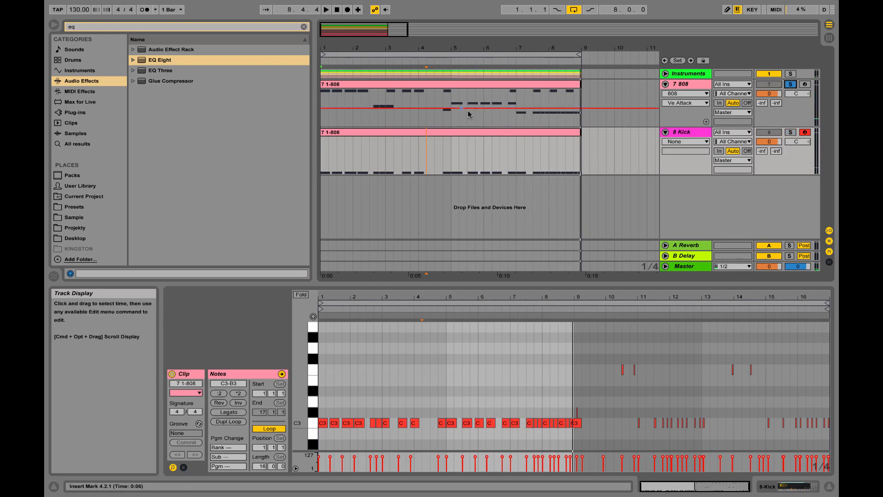
- Play the soloed 808 track alone from around bar 6.4 of the arrangement
click(504, 117)
key(space)
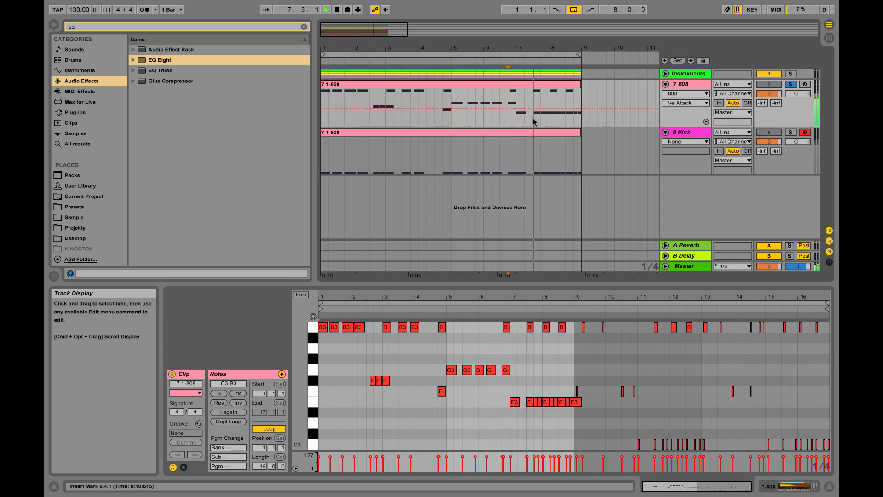
click(537, 87)
key(space)
- Delete the EQ Eight, Utility, Compressor and Sidechain effects from the 808 track's device chain
key(shift+Tab)
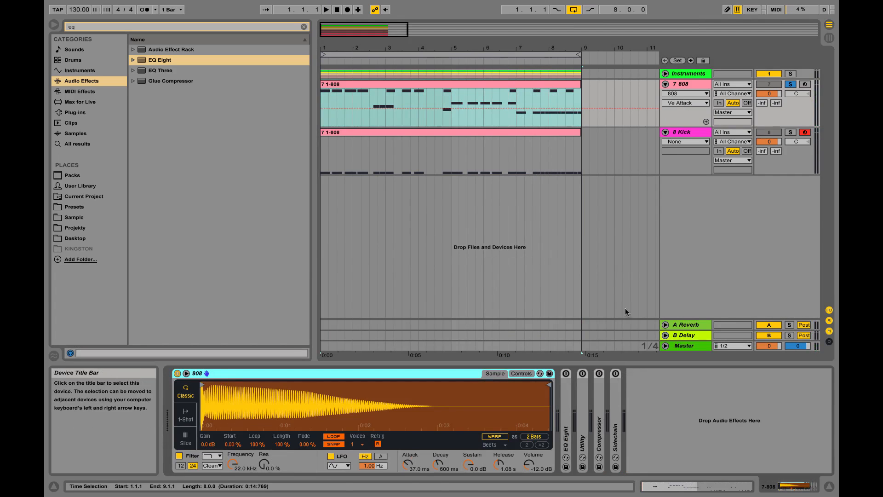
click(615, 373)
double_click(617, 386)
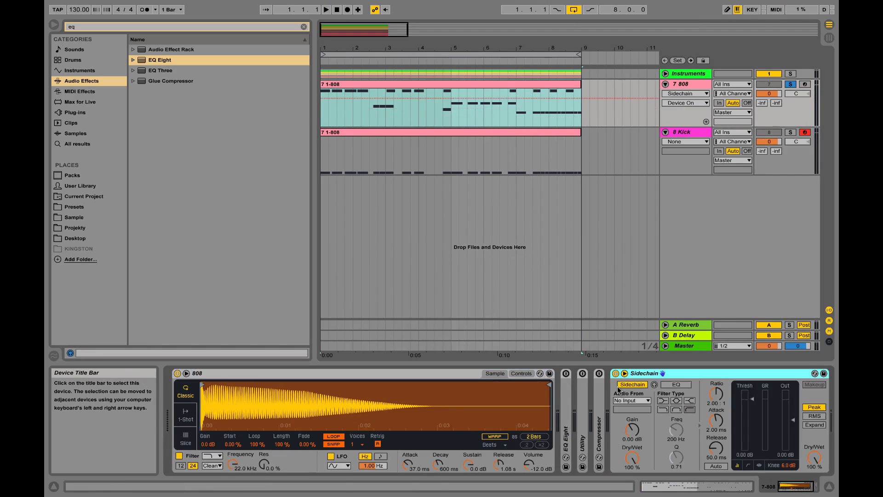
click(600, 386)
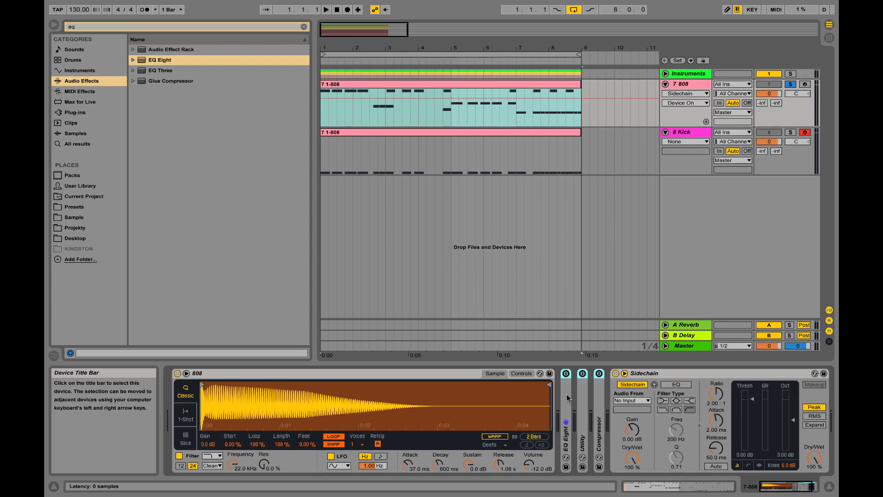
key(Delete)
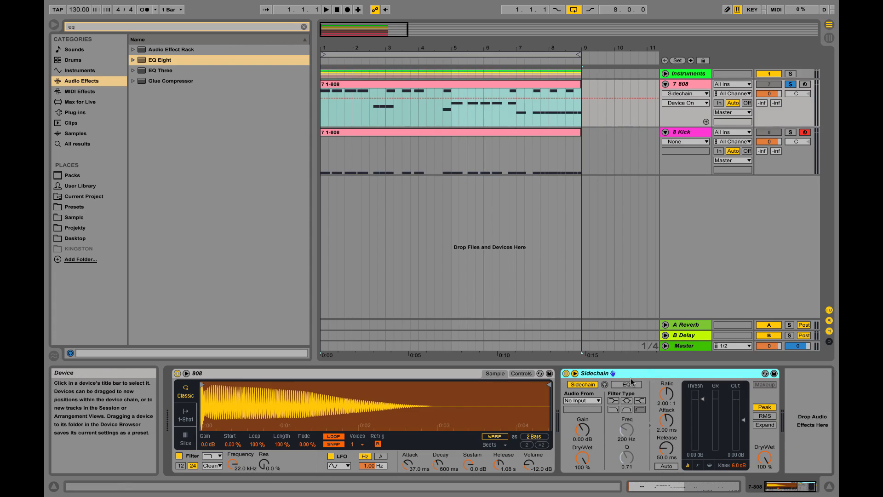
key(ctrl+z)
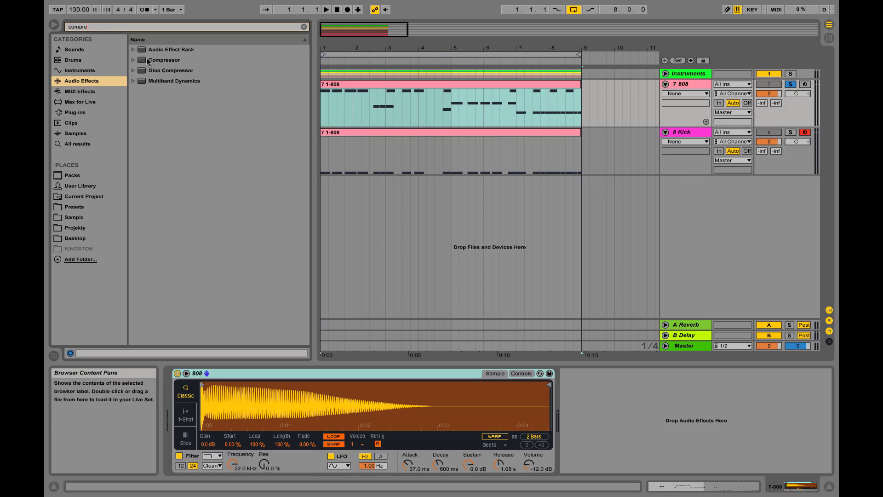
- Add a Compressor to the 808 track, sidechained from 8-Kick, with its threshold at about -49.9 dB
drag(150, 60, 630, 413)
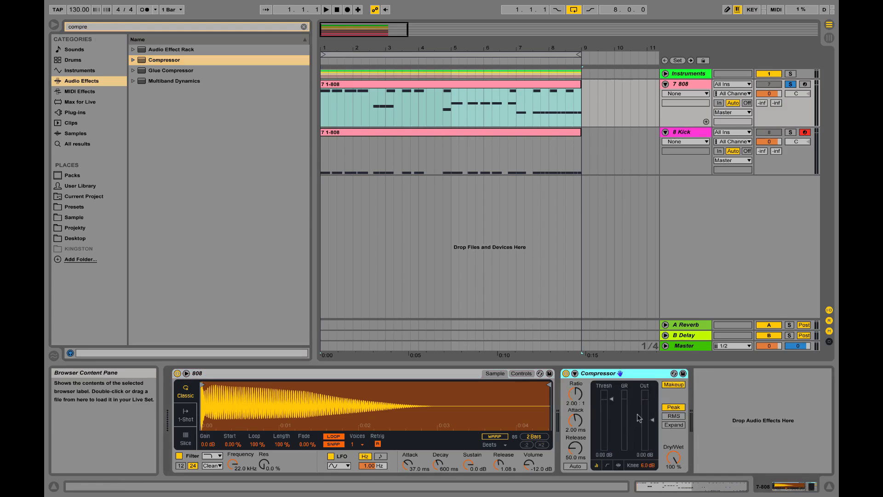
click(573, 375)
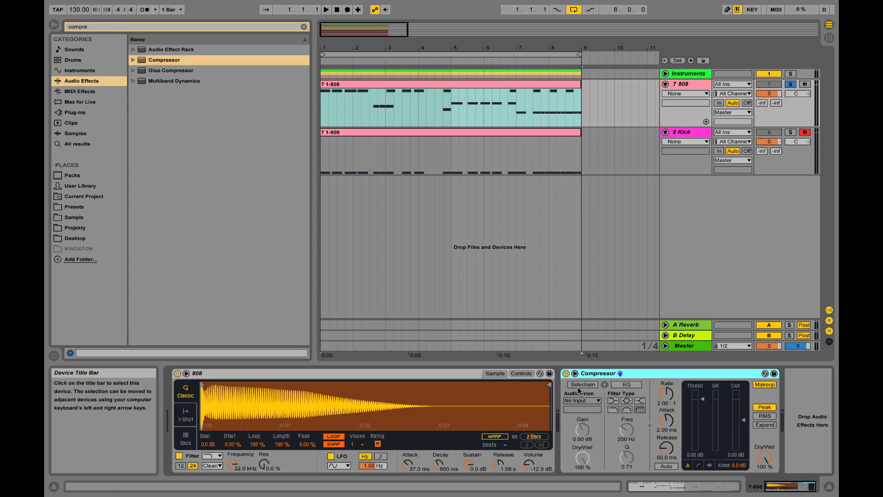
click(580, 400)
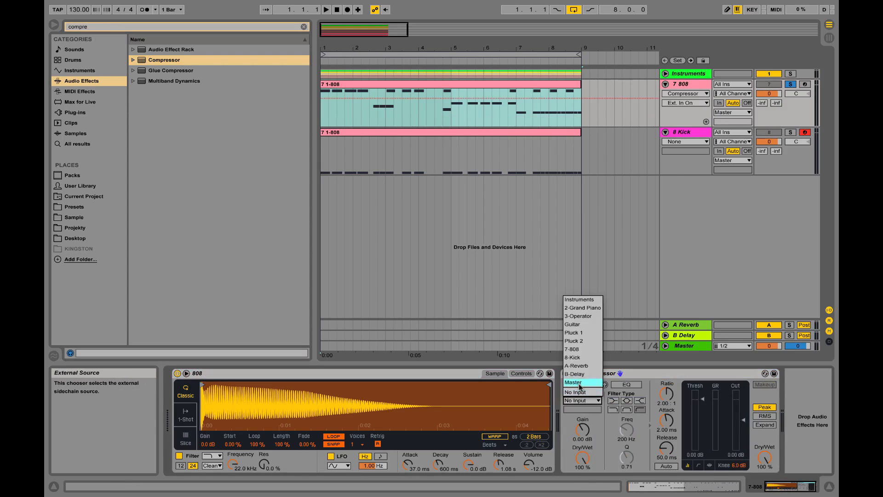
click(579, 358)
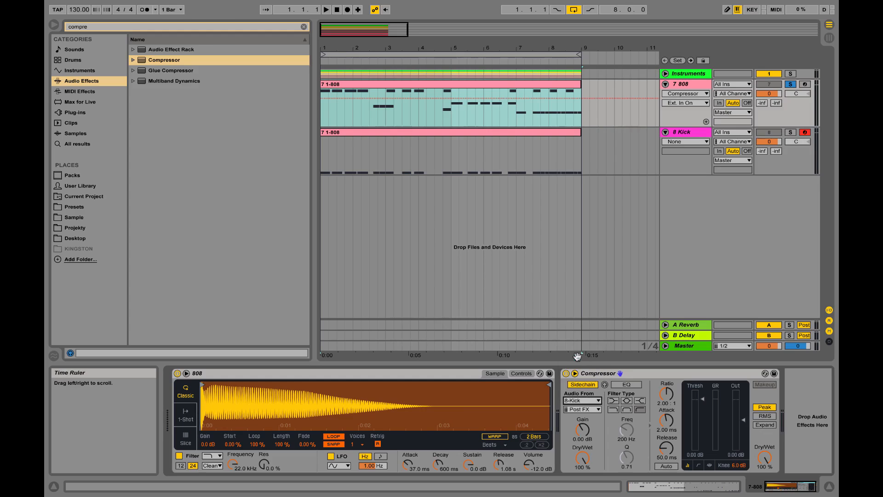
drag(701, 399, 700, 443)
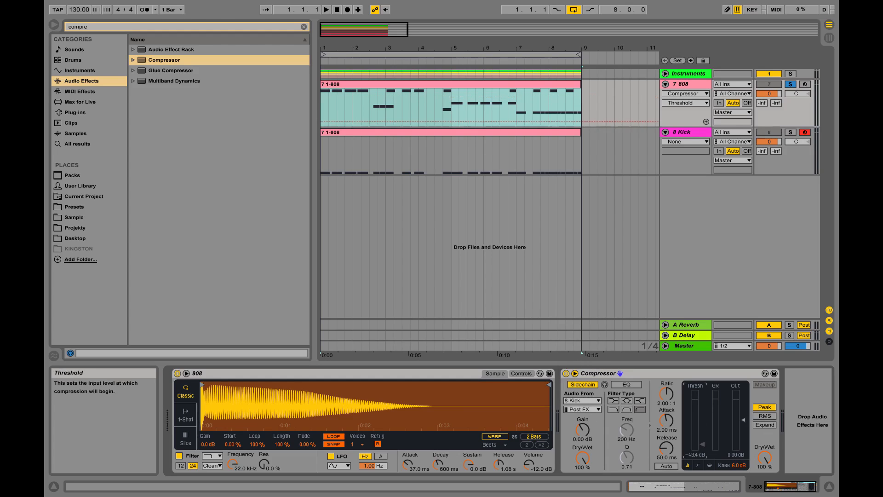
- Solo the Kick track alongside the 808 and play both, from the start and from bar 7, to check the sidechain
click(789, 133)
key(space)
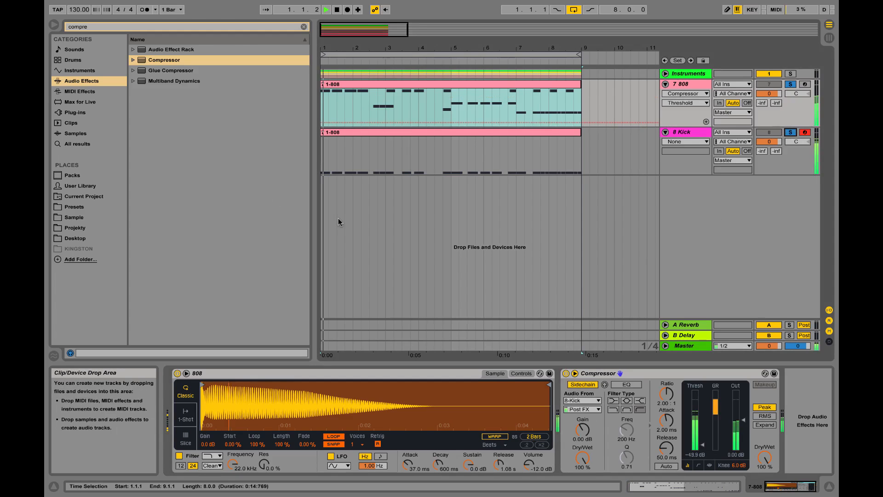
click(513, 110)
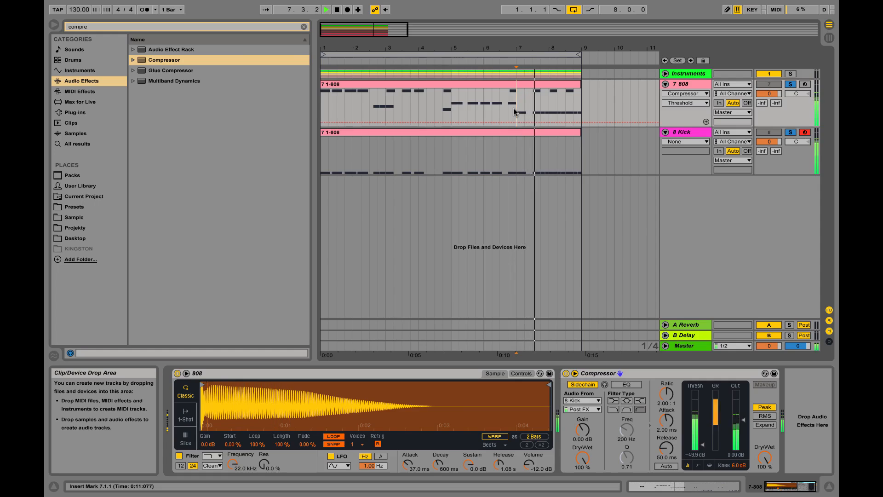
key(space)
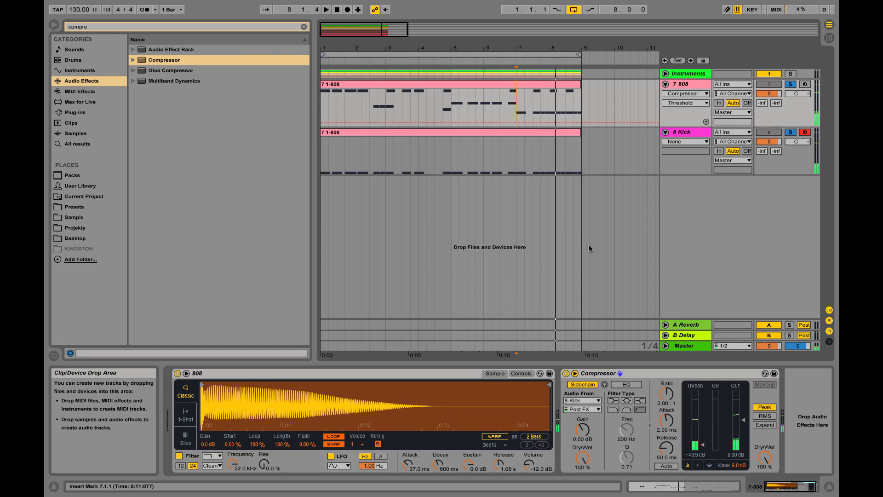
- Insert a MIDI track below the Kick track and load Snare.wav onto it from Finder's Audio folder
click(699, 87)
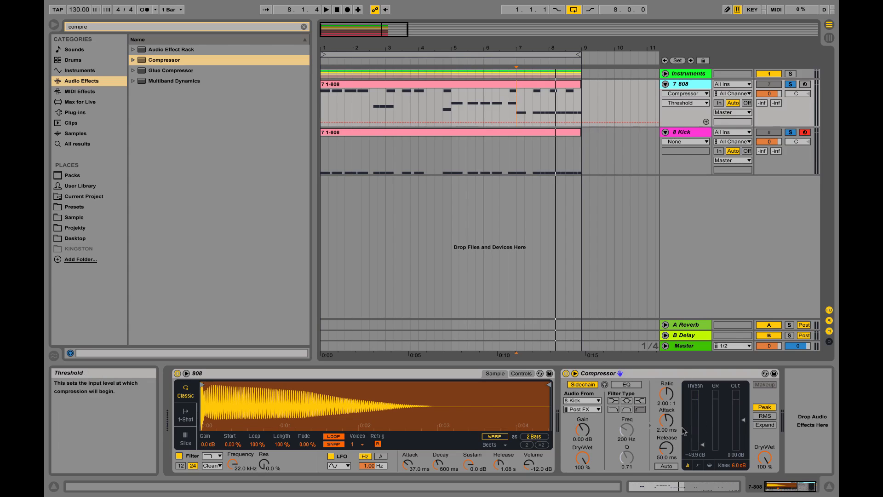
right_click(702, 203)
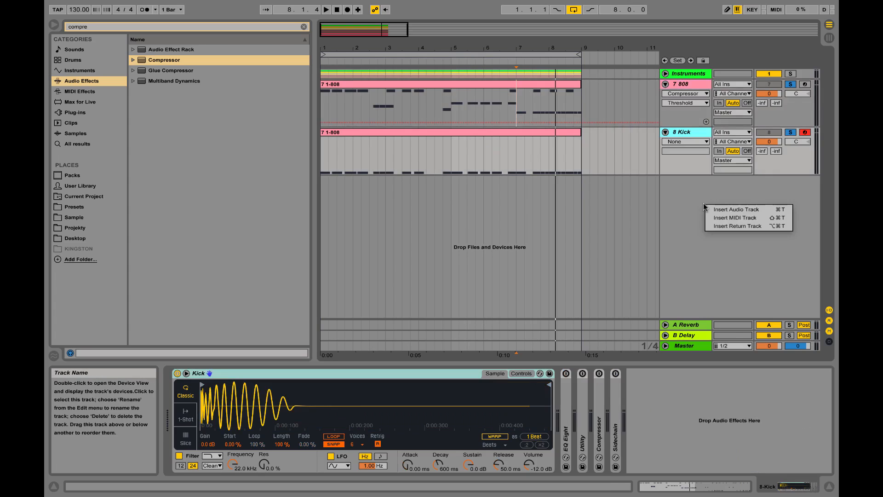
click(697, 205)
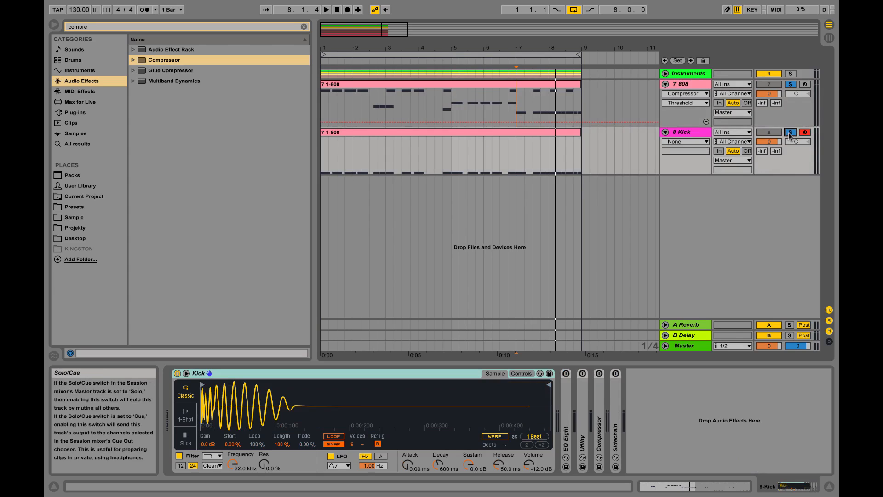
right_click(702, 194)
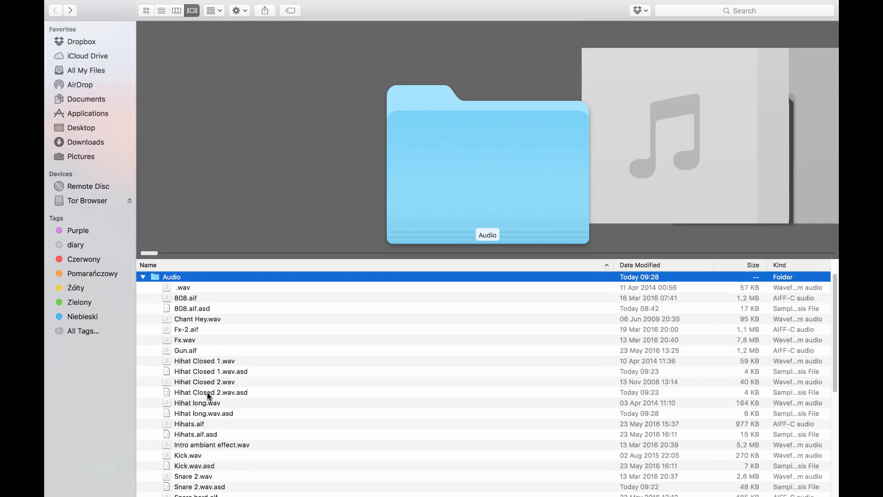
scroll(209, 396, down, 10)
click(243, 459)
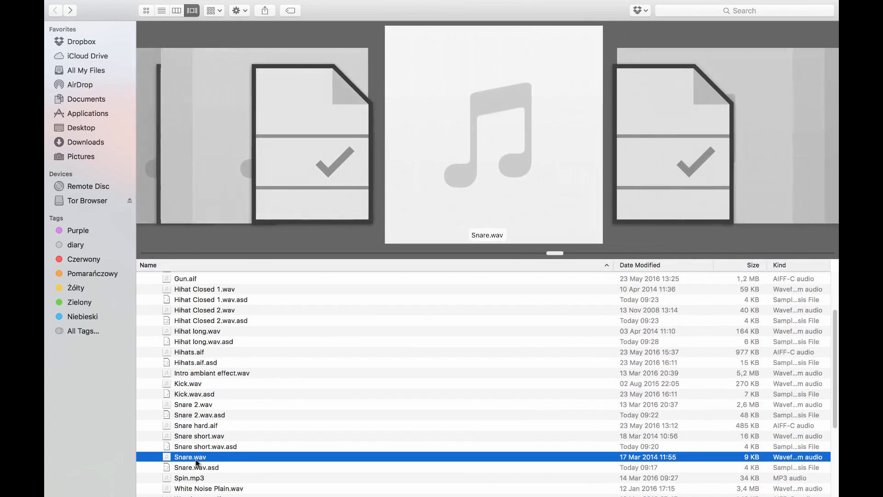
drag(195, 458, 199, 418)
key(ctrl+Right)
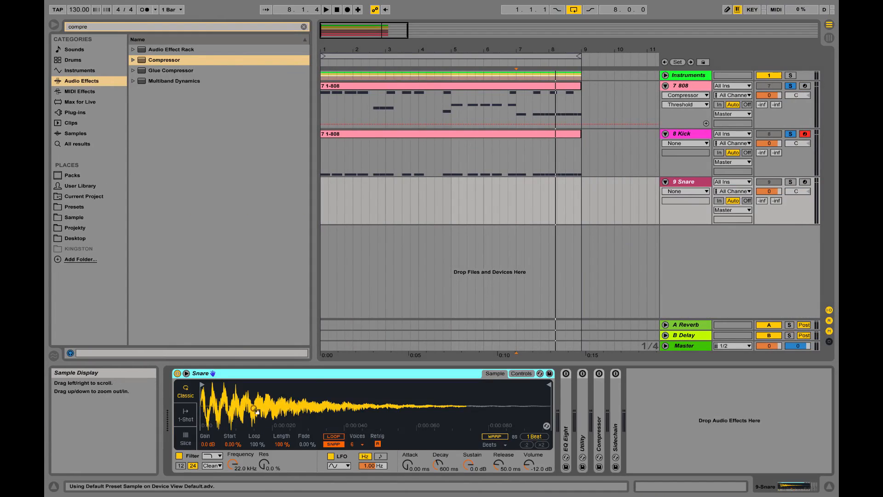
- Arm the Snare track and import Snare drum.mid from Finder's Instruments (MIDI files) folder onto it at bar 1
click(805, 181)
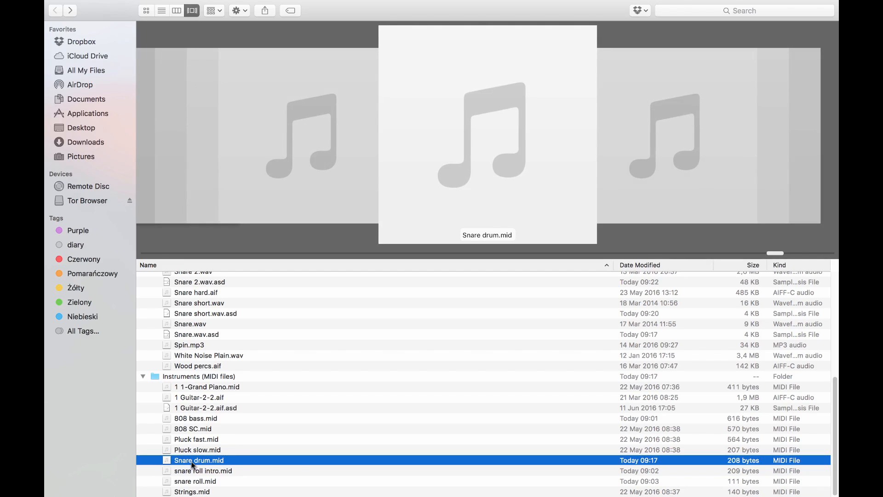
mouse_move(198, 461)
mouse_down()
mouse_move(303, 461)
mouse_move(347, 216)
mouse_move(322, 210)
mouse_up()
key(ctrl+Right)
click(475, 272)
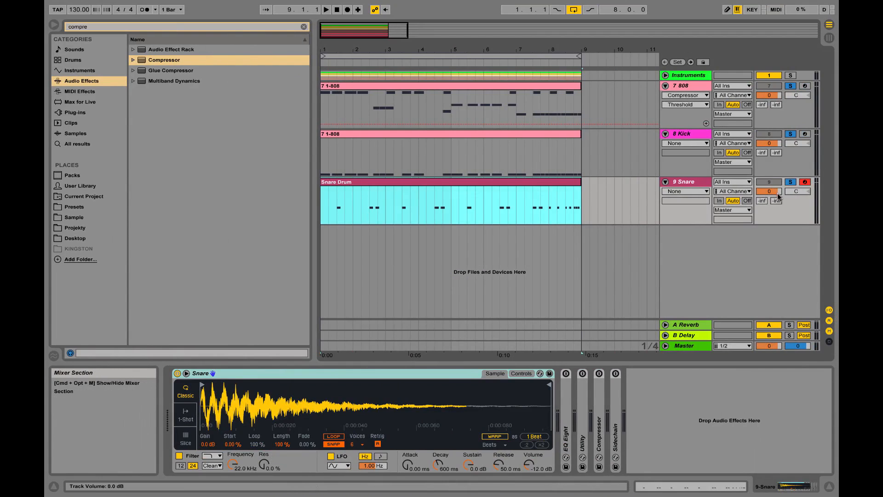
- Raise the Snare track's volume to 3.8 dB and play the beat from the start
drag(777, 192, 777, 188)
key(space)
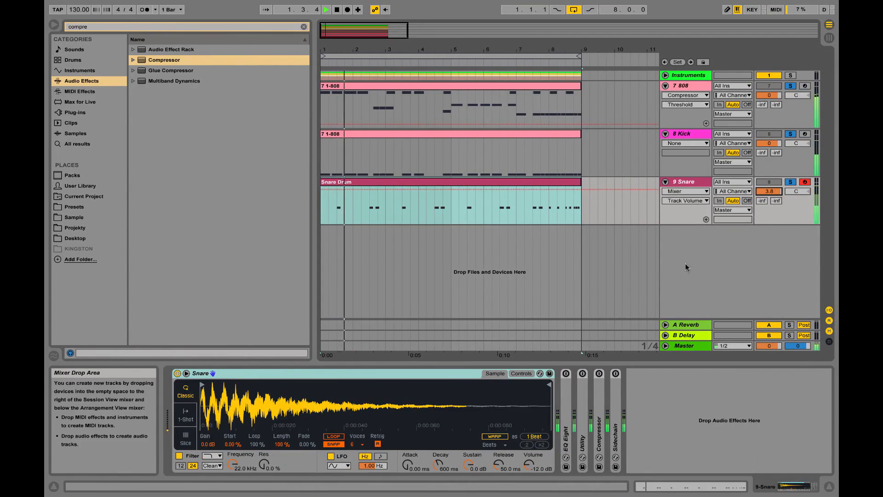
key(space)
- Add a Reverb to the Snare track and enable its Lo Cut, with the input filter at about 1.62 kHz and 3.33 width
click(155, 28)
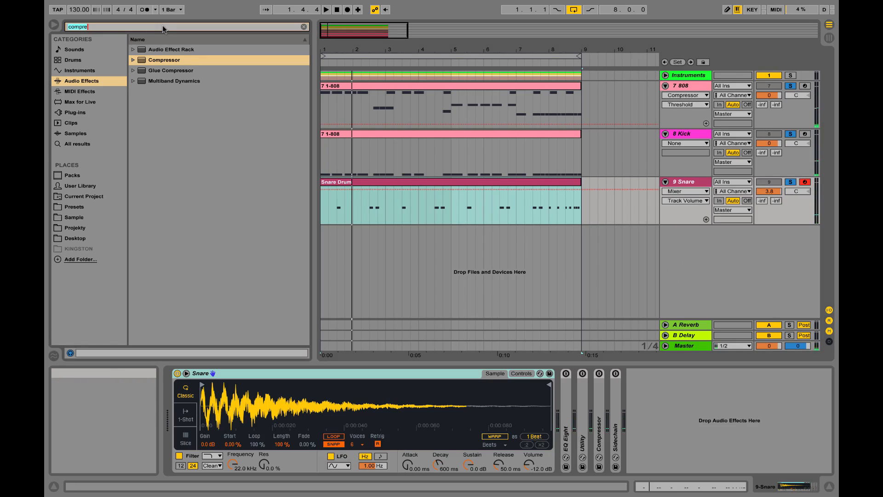
key(BackSpace)
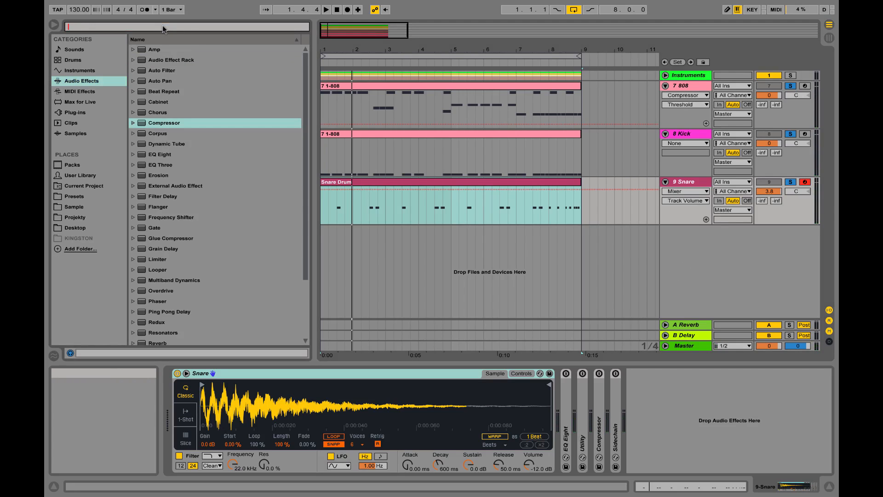
text(rever)
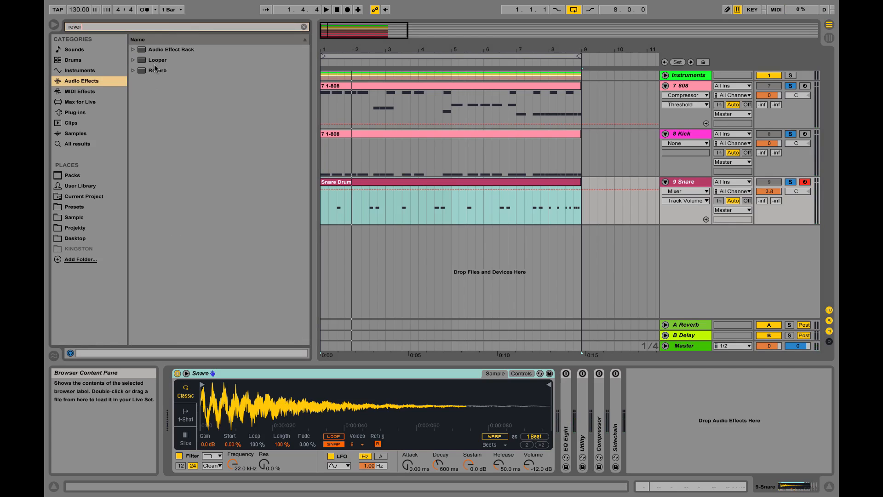
drag(158, 70, 708, 417)
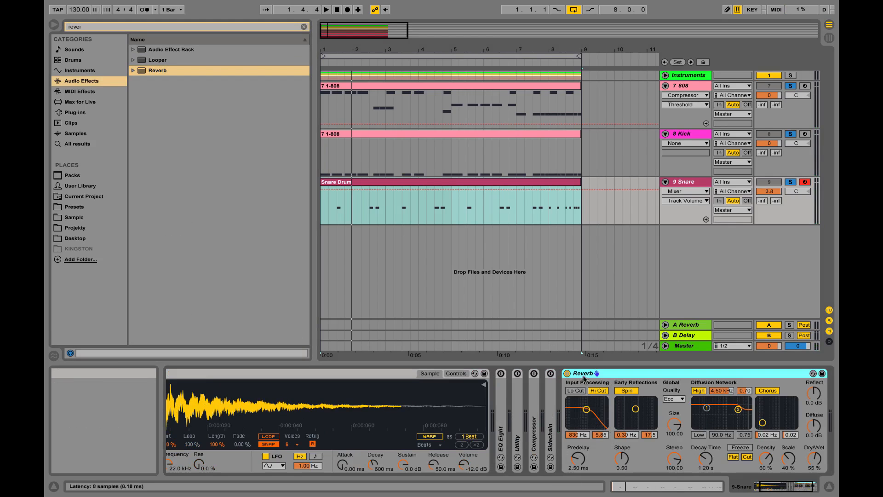
click(576, 391)
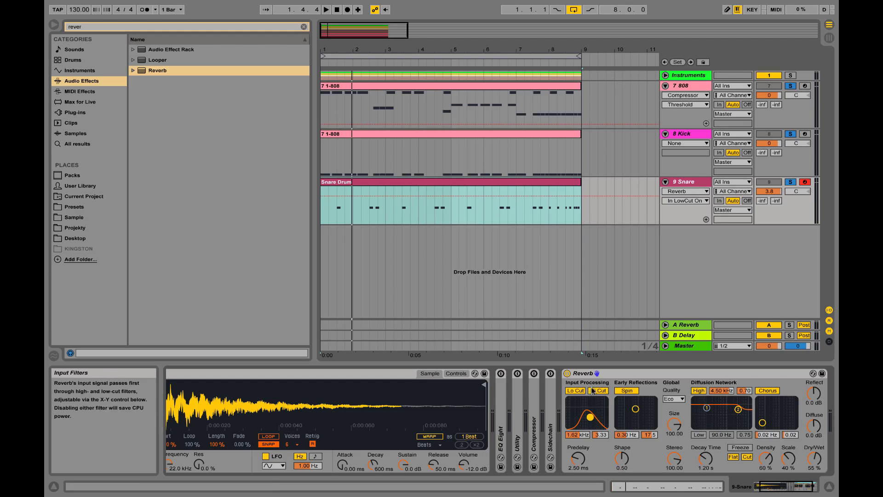
- Set the Snare Reverb's dry/wet to 29% and decay time to 1.84 s during playback, and reduce the Snare track's height
key(space)
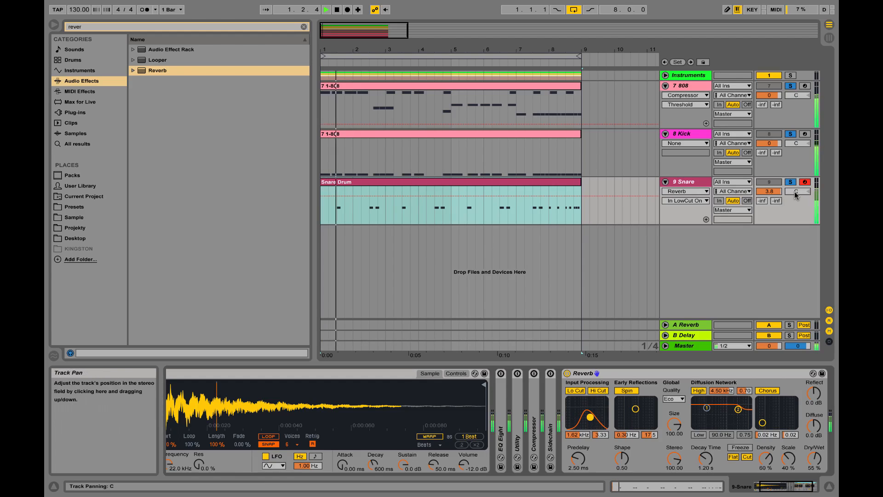
drag(813, 456, 813, 457)
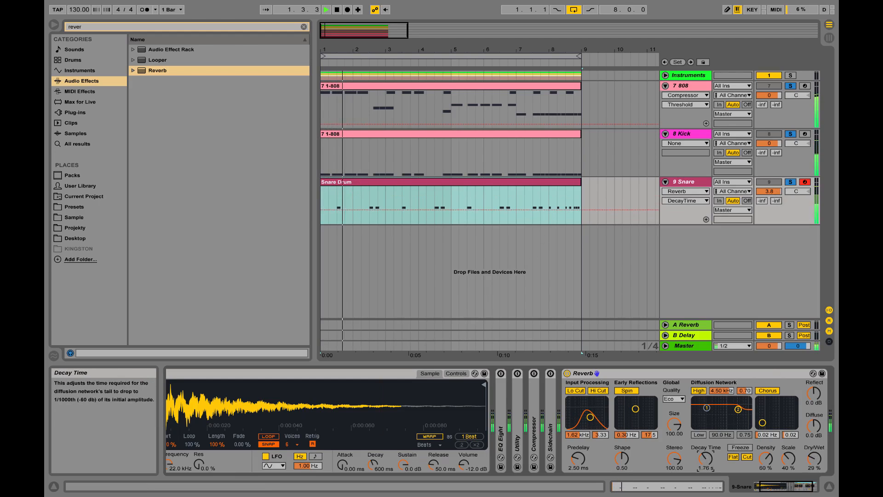
drag(767, 225, 767, 206)
key(space)
- Set the Snare sampler's output volume to -10.1 dB while replaying the beat to judge its level
key(space)
drag(464, 463, 464, 452)
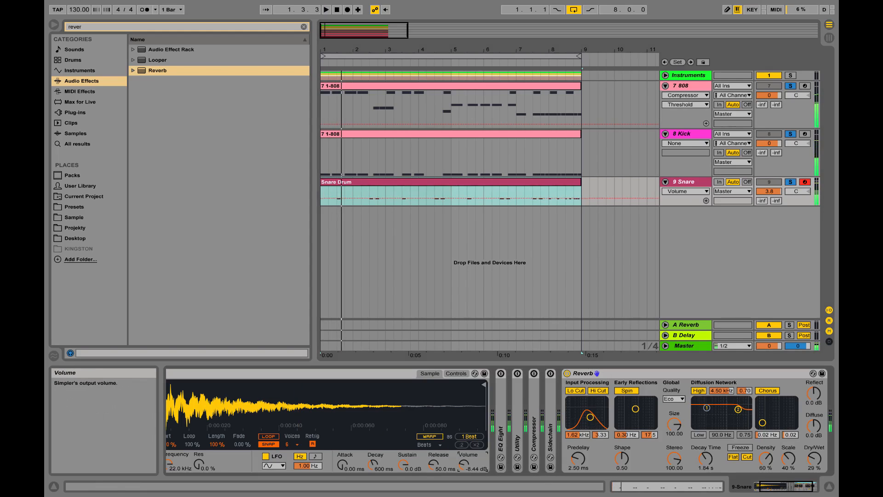
key(space)
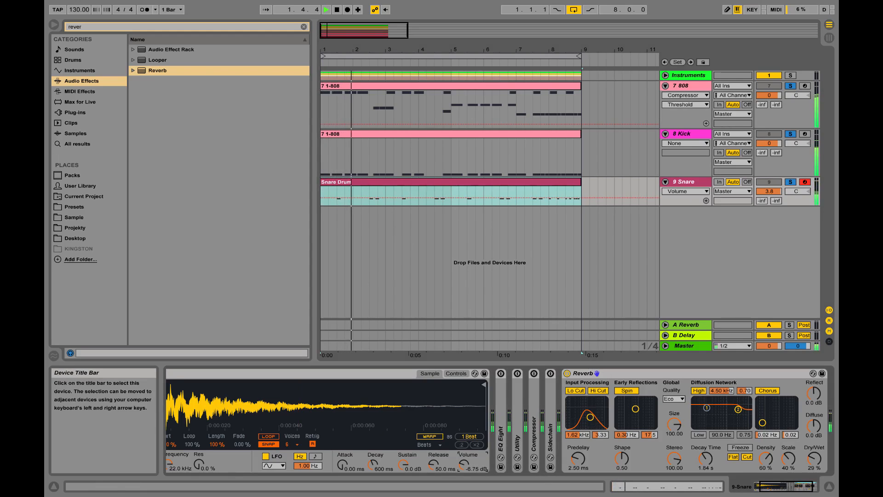
key(space)
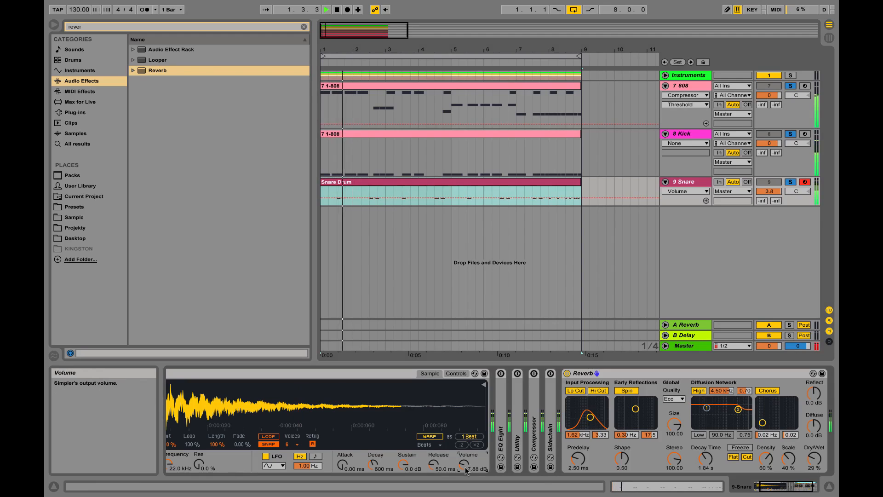
key(space)
mouse_move(465, 468)
mouse_down()
mouse_move(465, 475)
mouse_move(465, 463)
mouse_up()
key(space)
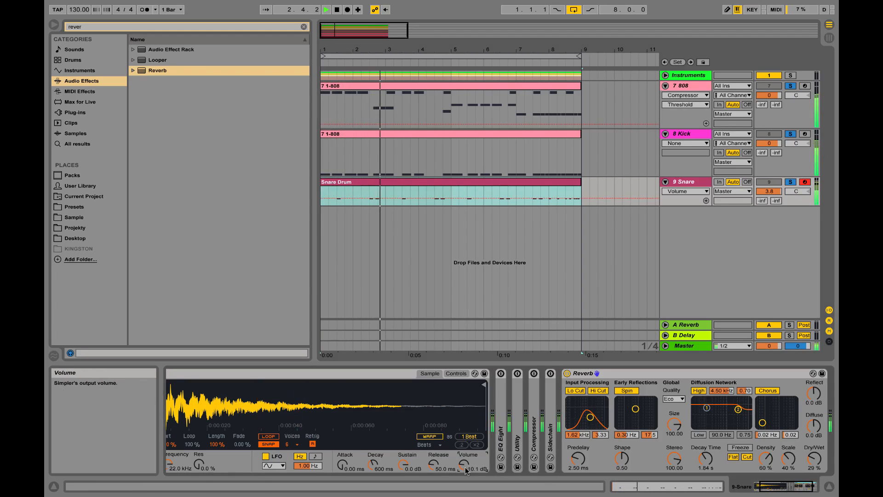
key(space)
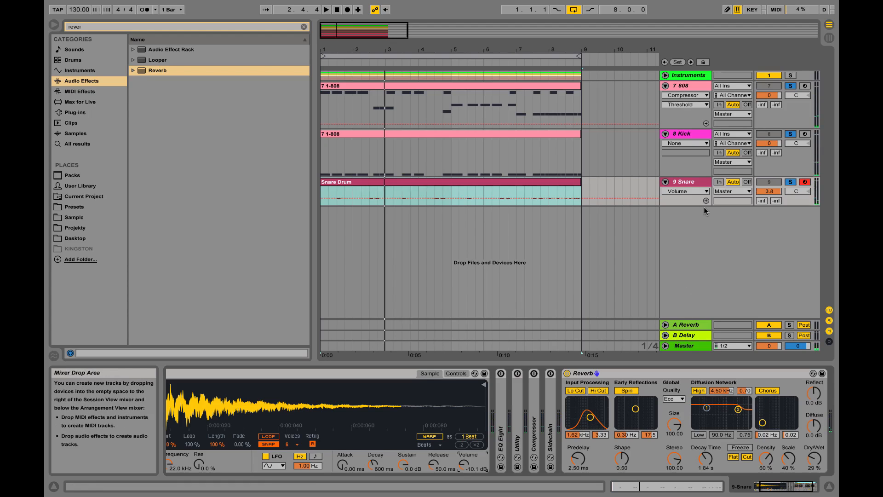
- Restore the Snare track's height and insert a new MIDI track below it
drag(704, 206, 703, 225)
right_click(699, 279)
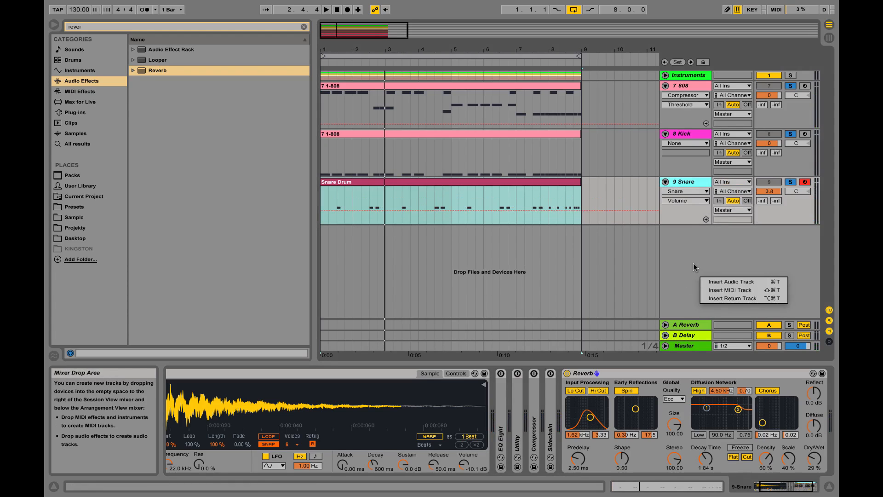
click(692, 264)
right_click(697, 263)
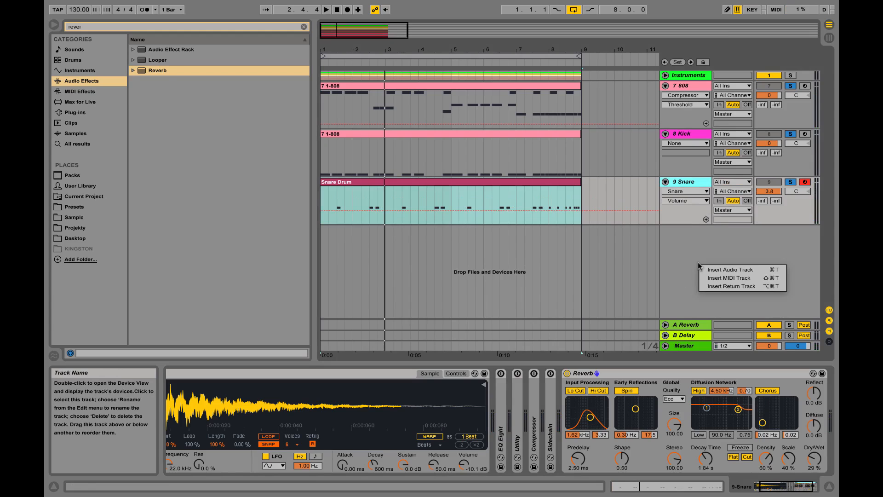
right_click(695, 256)
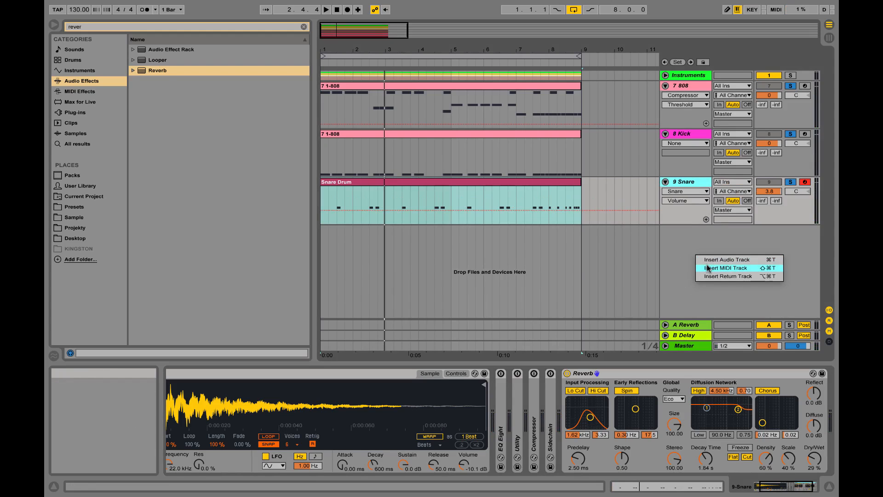
click(707, 267)
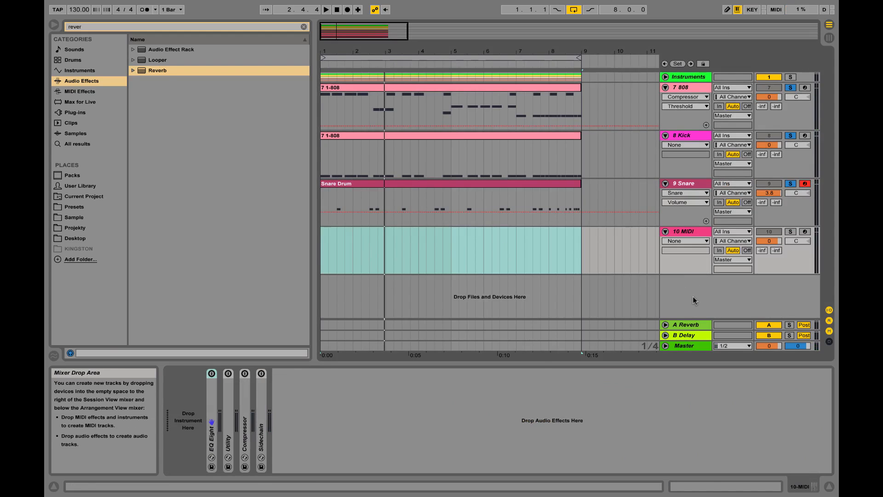
- Switch to Finder and load the sample Snare short.wav onto the new MIDI track as its instrument
key(ctrl+Left)
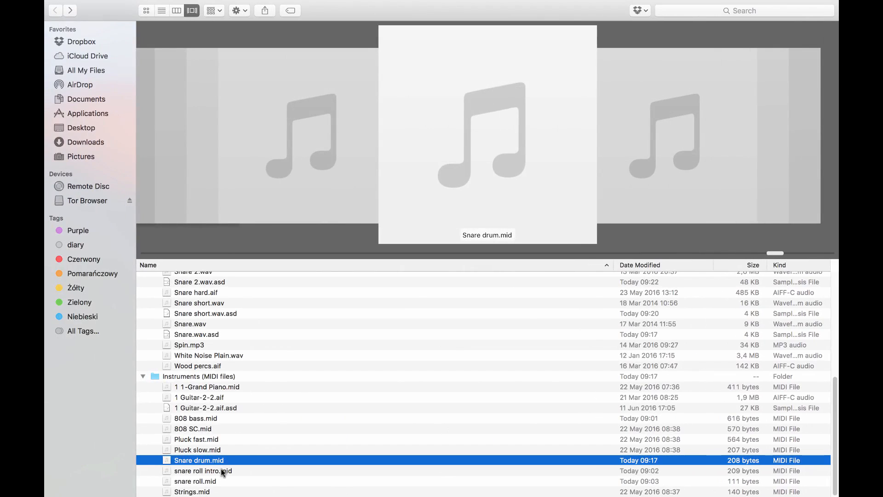
scroll(220, 469, up, 10)
scroll(206, 332, down, 3)
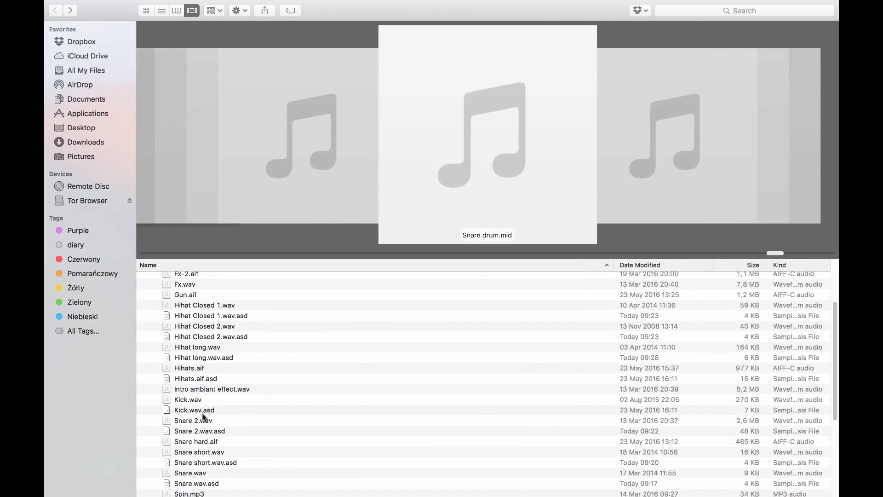
scroll(207, 421, down, 1)
drag(209, 434, 186, 420)
- Import snare roll.mid from Finder at the start of the Snare short track and duplicate the clip to bar 5
key(ctrl+Left)
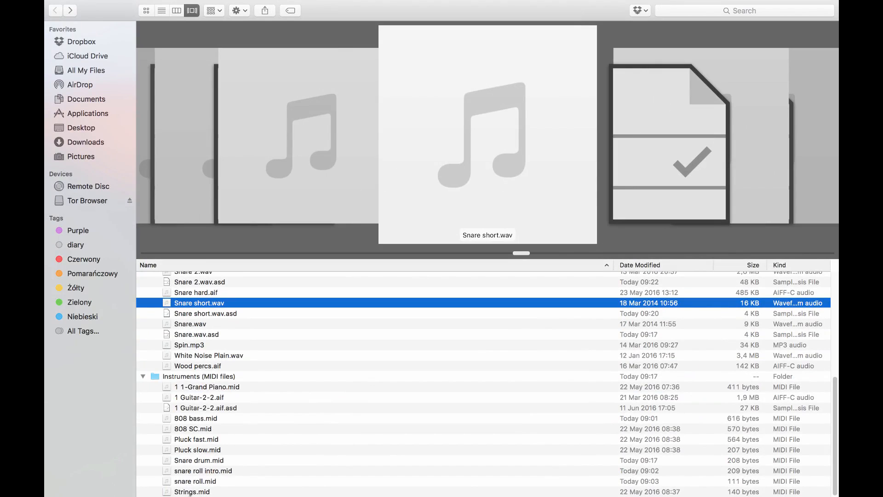
mouse_move(198, 480)
mouse_down()
mouse_move(374, 437)
mouse_move(365, 240)
mouse_move(326, 241)
mouse_up()
key(ctrl+Right)
click(482, 273)
click(413, 240)
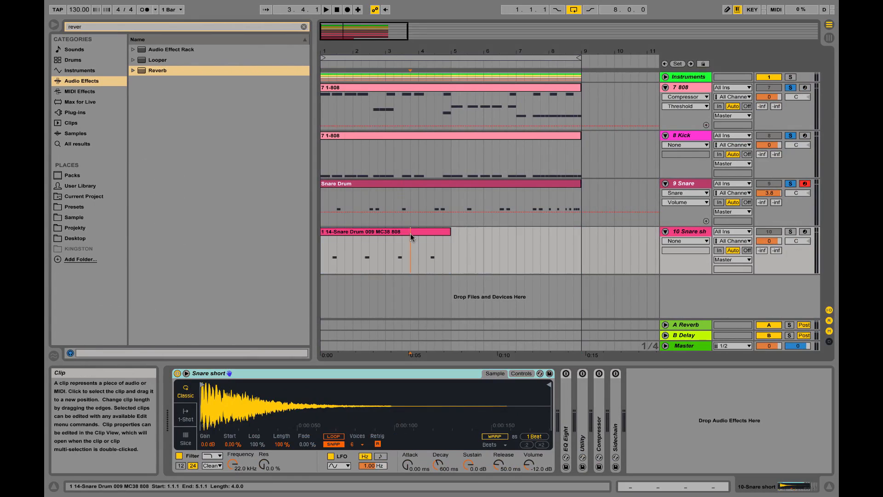
click(411, 233)
key(ctrl+d)
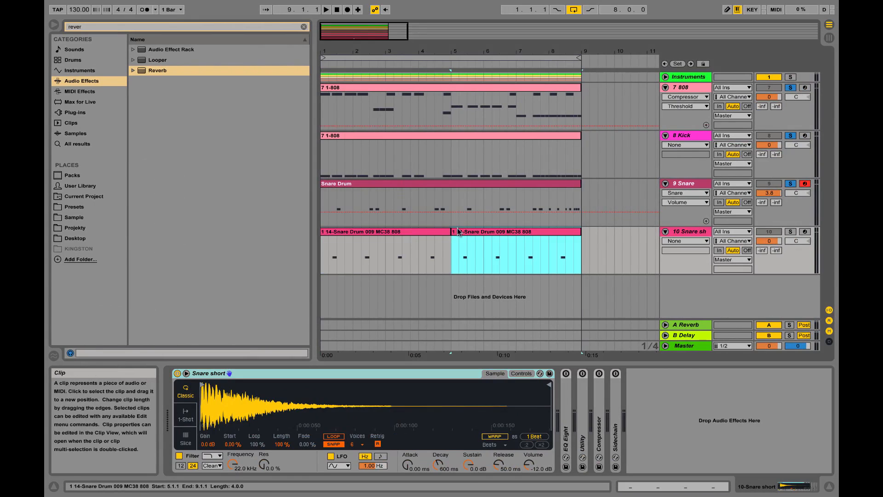
- Solo the Snare short track and play it from bar 5
key(space)
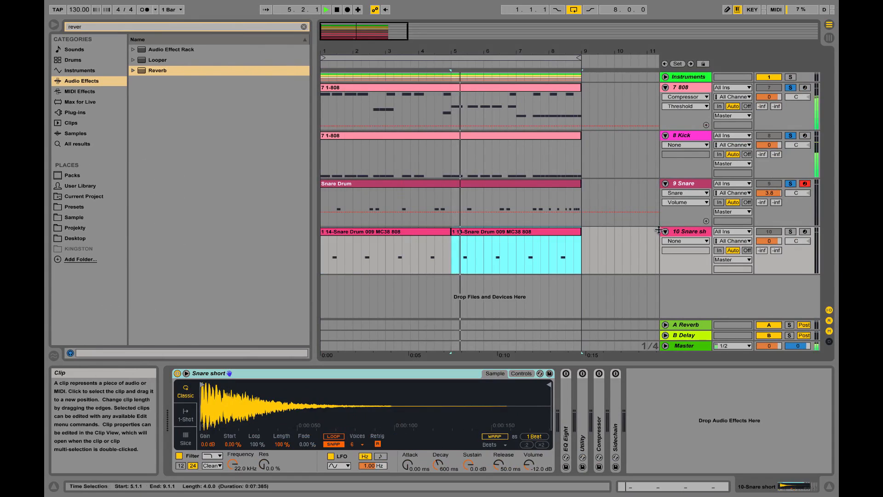
click(790, 232)
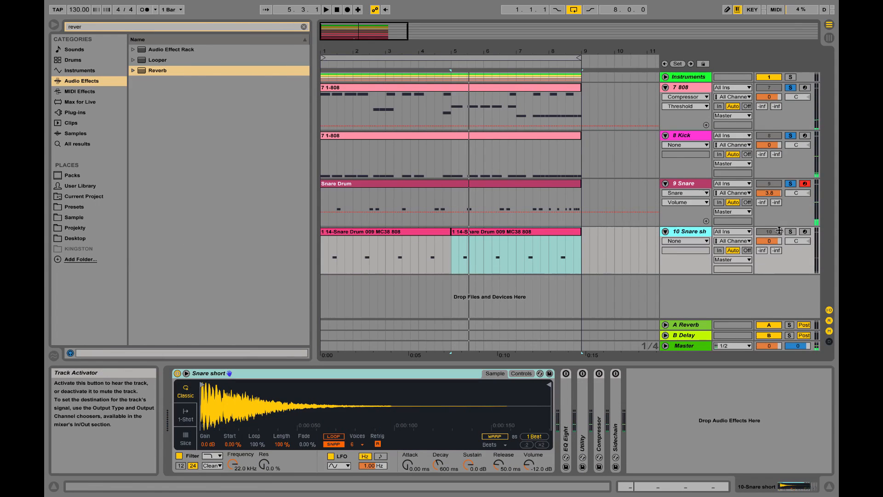
click(458, 252)
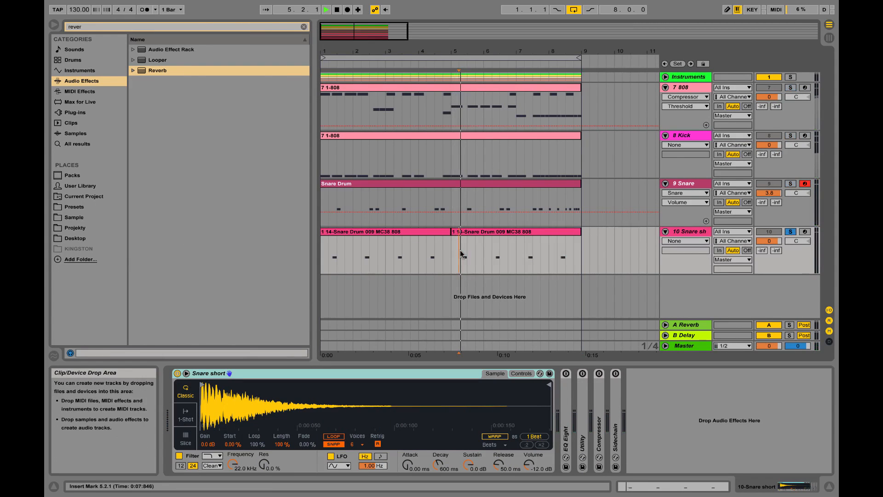
- Open the first snare roll clip's notes and turn its first C3 note into four consecutive 1/32 notes from 1.2.3
click(346, 231)
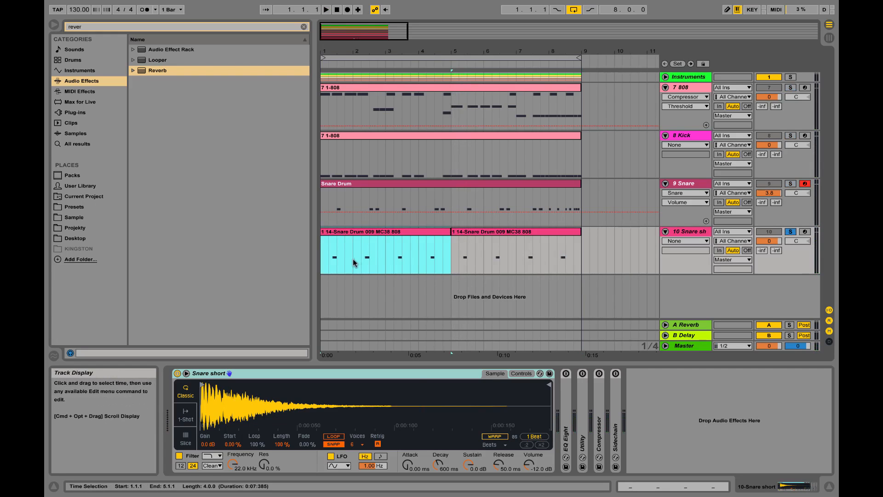
key(shift+Tab)
key(shift+Tab)
key(shift+Tab)
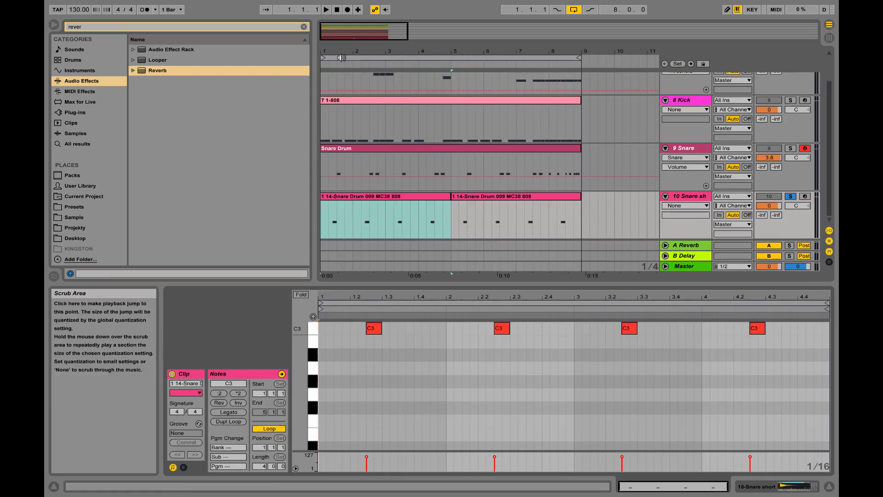
click(333, 52)
drag(333, 51, 333, 101)
click(336, 230)
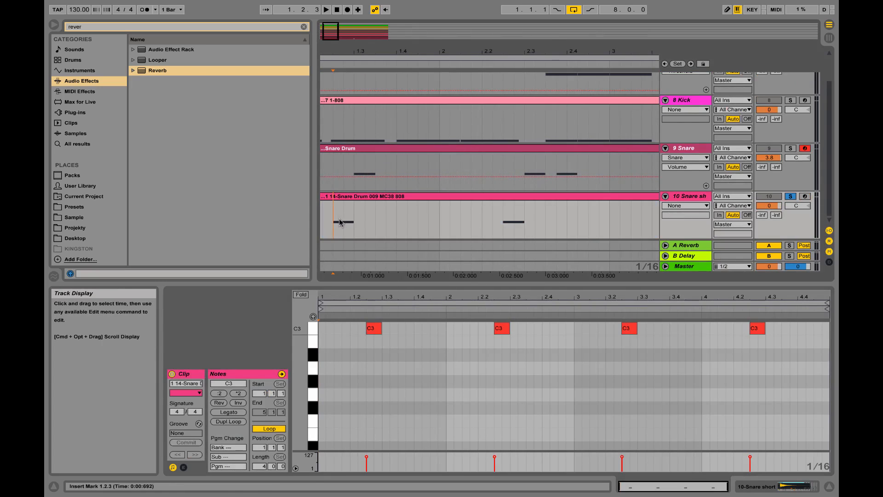
click(377, 331)
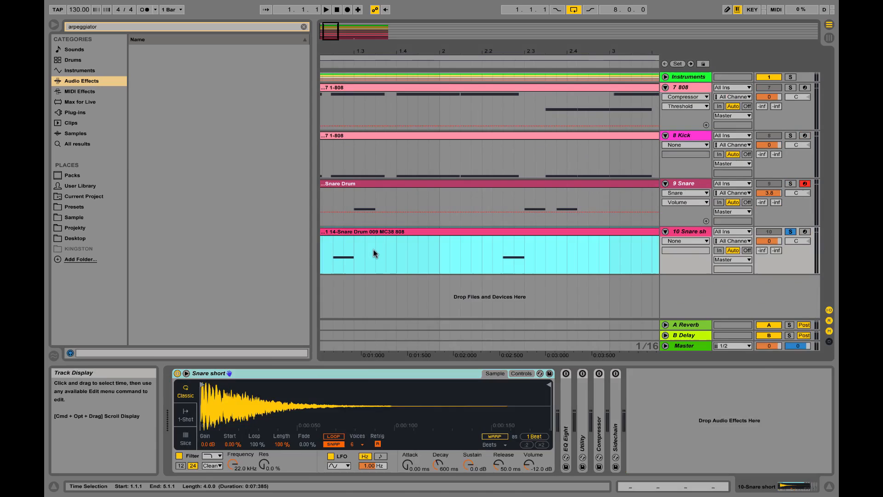
key(shift+Tab)
drag(373, 296, 382, 332)
key(super+d)
key(super+d)
key(super+d)
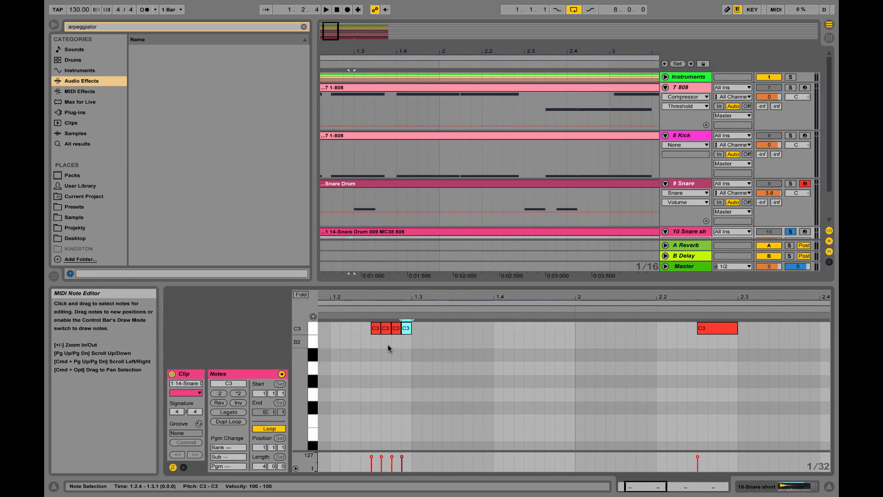
- Play the Snare short track from 1.2.3 to hear the roll, and select the range from 1.2.3 to 1.3.1
scroll(363, 227, down, 3)
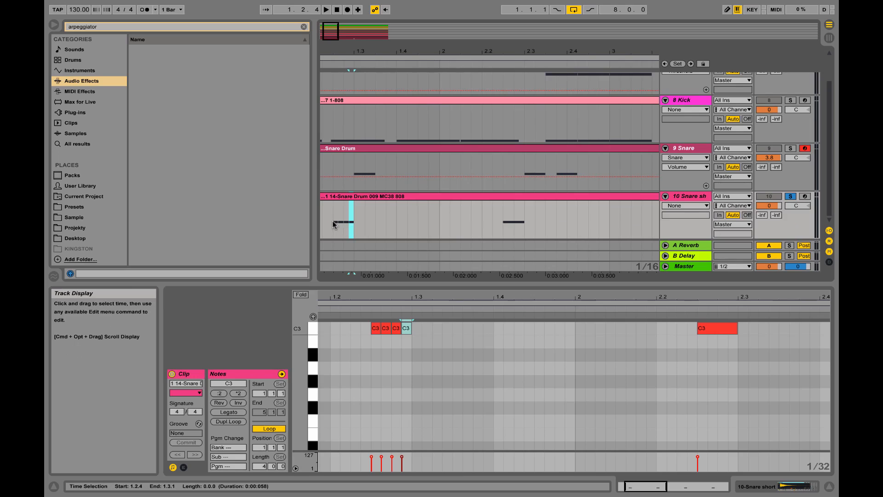
click(333, 221)
key(space)
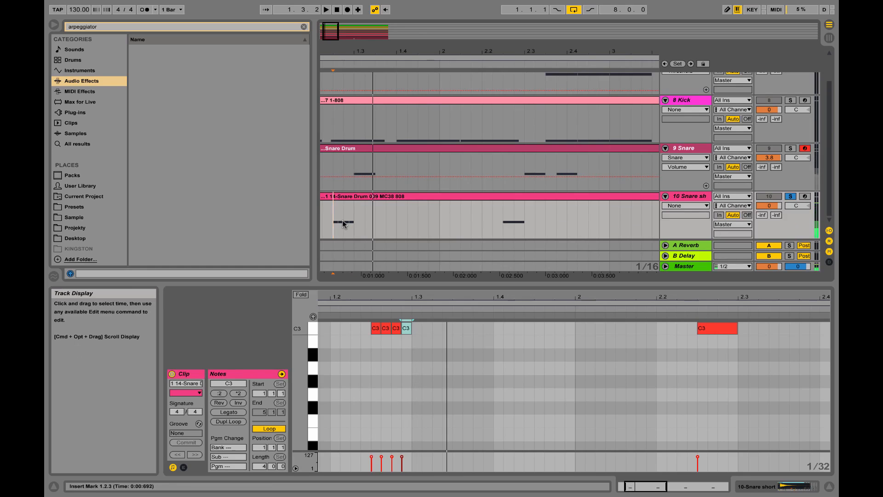
shift+click(343, 220)
key(shift+Right)
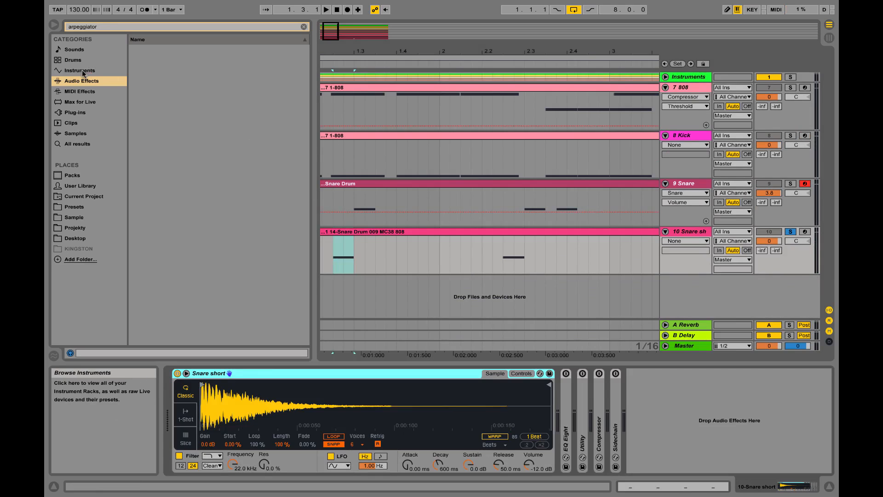
- Add the Arpeggiator MIDI effect before the Snare short sampler and set its synced rate to 1/24
click(78, 70)
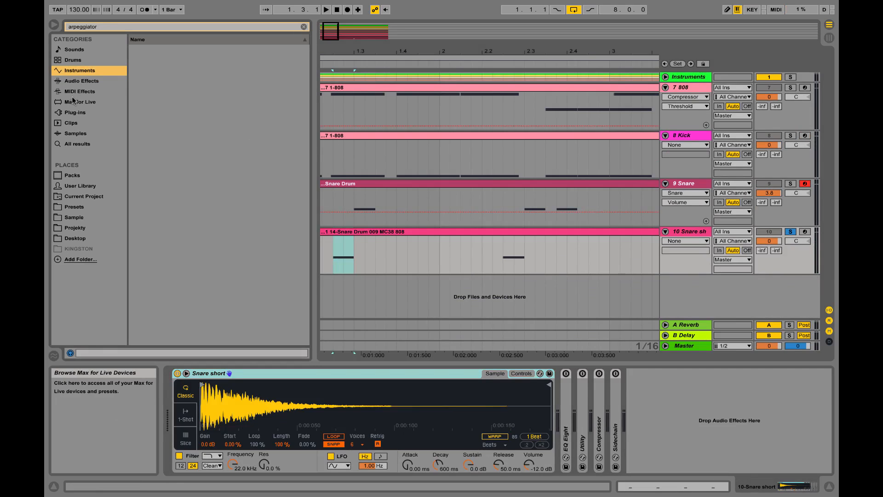
click(75, 91)
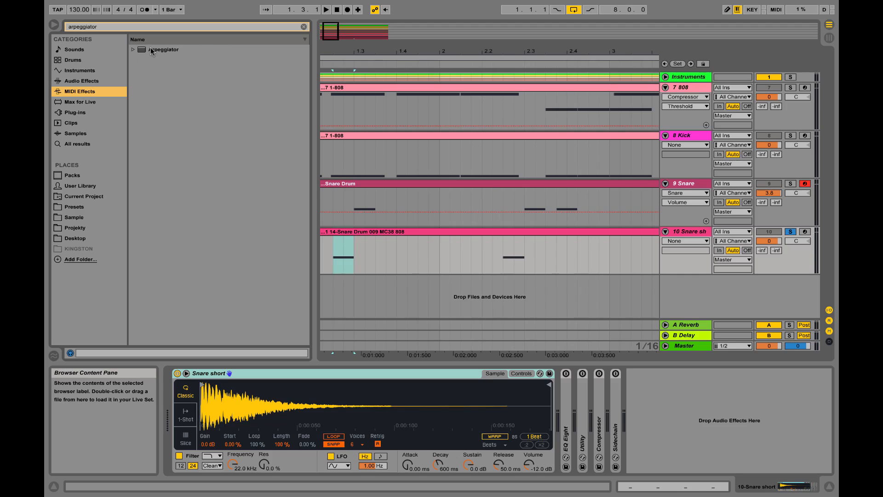
drag(152, 50, 218, 427)
click(215, 426)
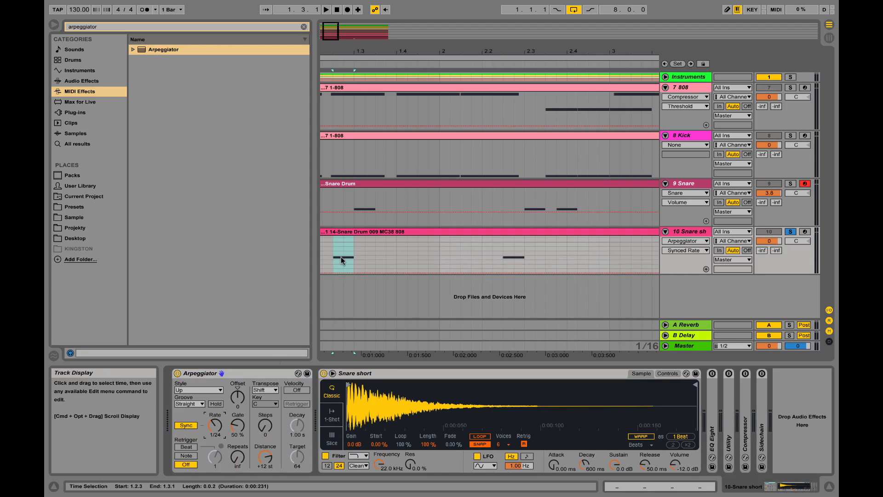
- Play the arpeggiated snare roll from 1.2.3, and unsolo the Snare short track to hear it with the full beat
key(space)
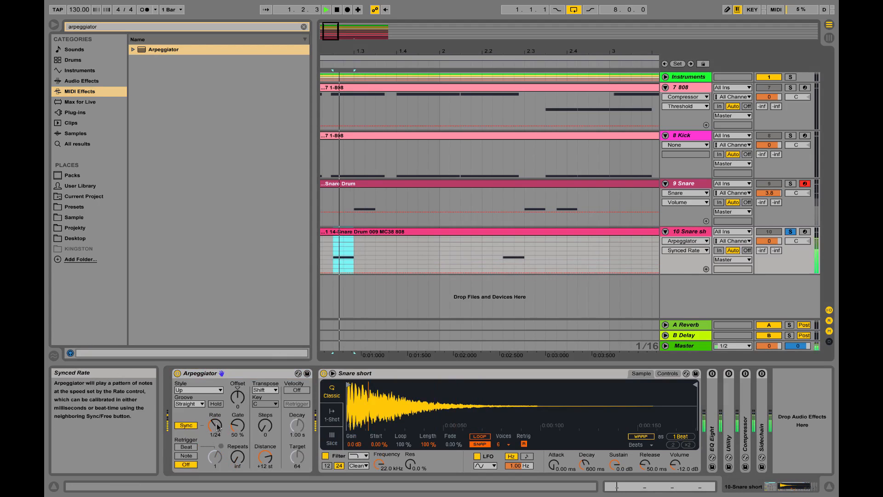
key(space)
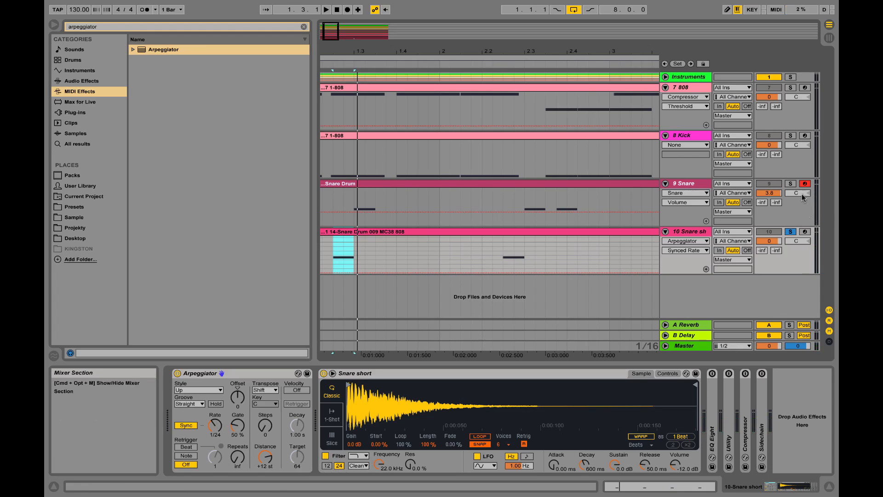
key(space)
click(791, 231)
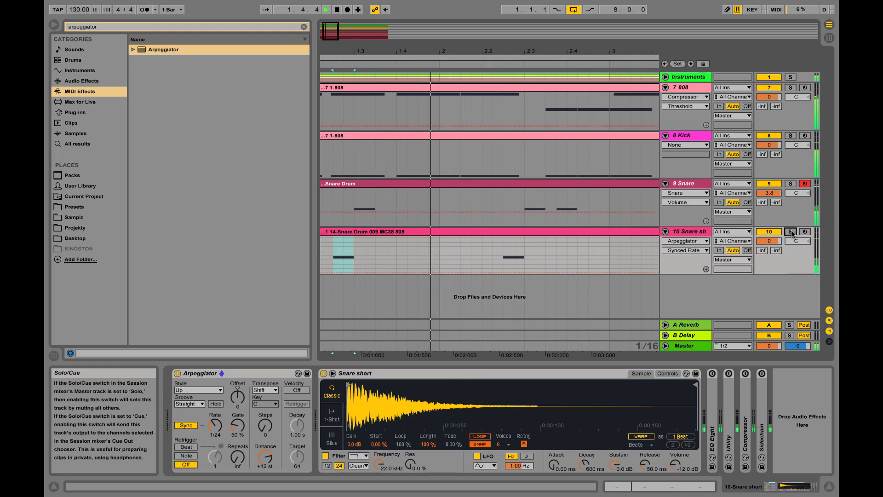
drag(515, 51, 515, 23)
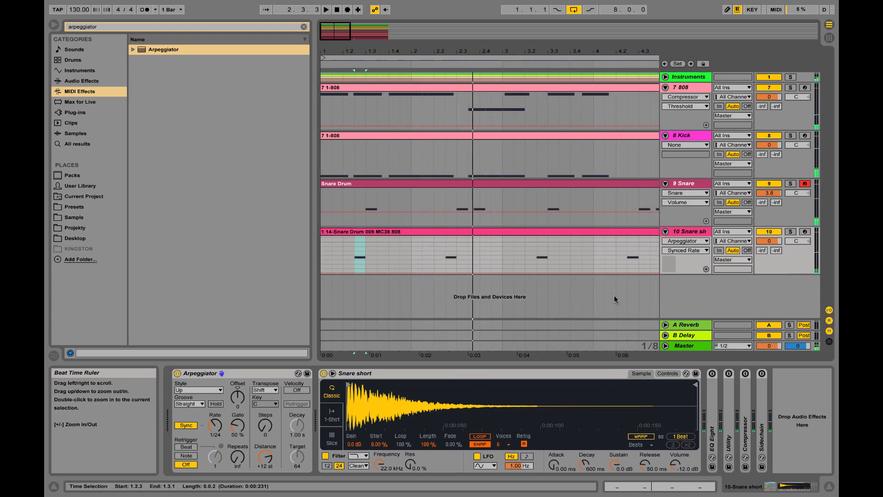
- Unfold the Snare short track's Utility and delete its EQ Eight, Compressor and Sidechain devices
double_click(729, 391)
click(713, 391)
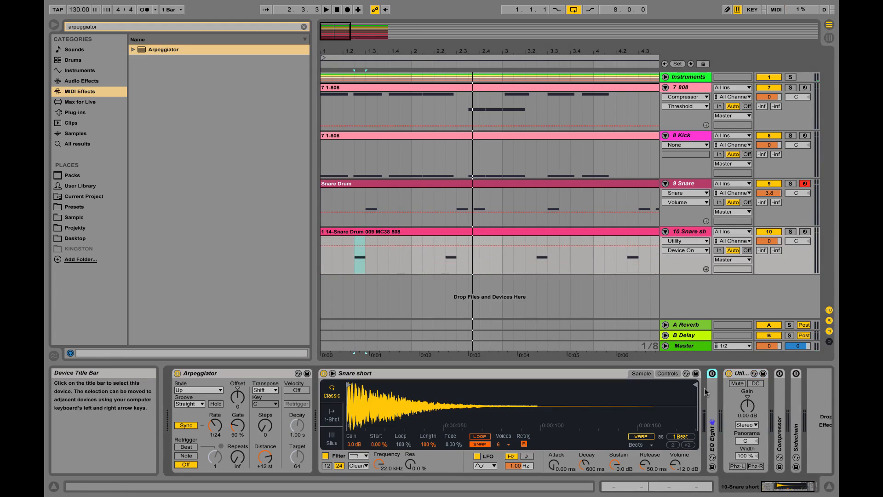
key(Delete)
click(766, 389)
key(Delete)
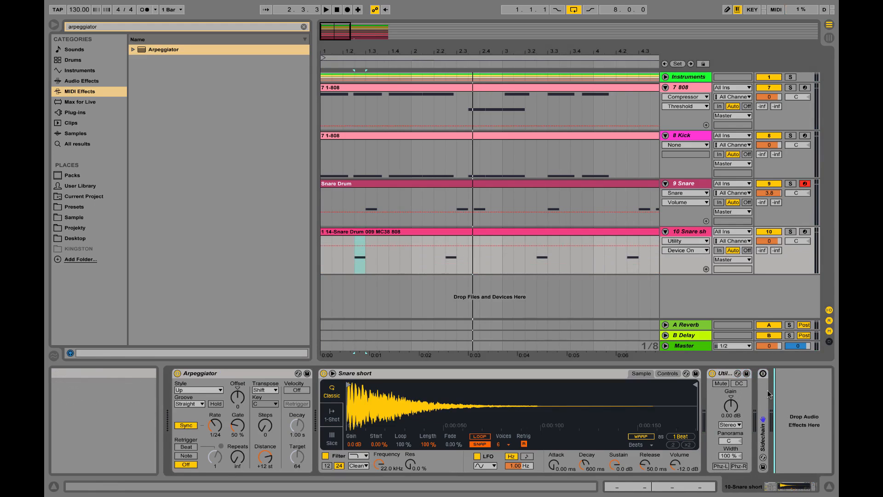
key(Delete)
- Automate the Utility gain on the Snare short track with a dip at 1.2.3 that ramps back up by 1.3.1
click(732, 407)
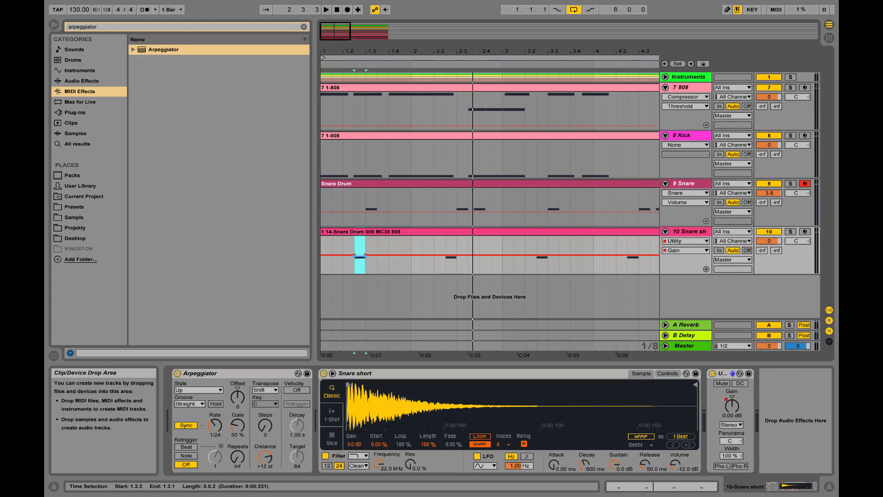
drag(361, 255, 354, 258)
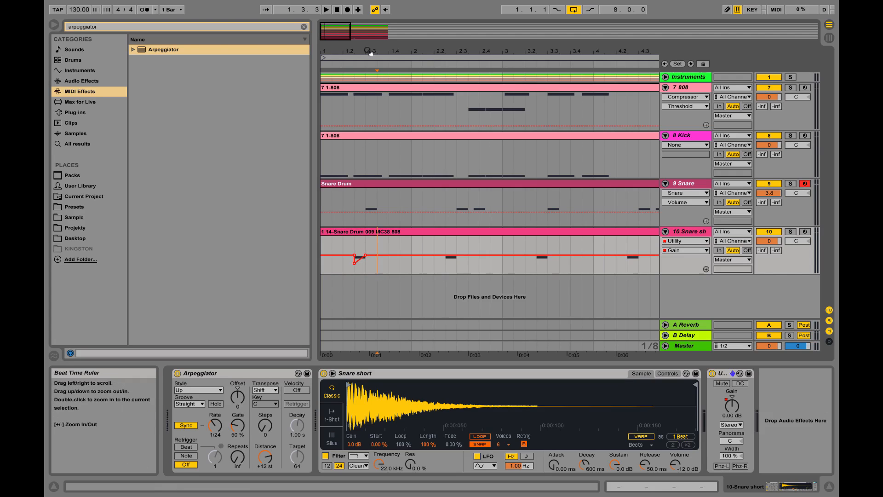
- Duplicate bar 1 of the Snare short track with its gain automation seven times, filling the track up to bar 9
drag(368, 50, 367, 30)
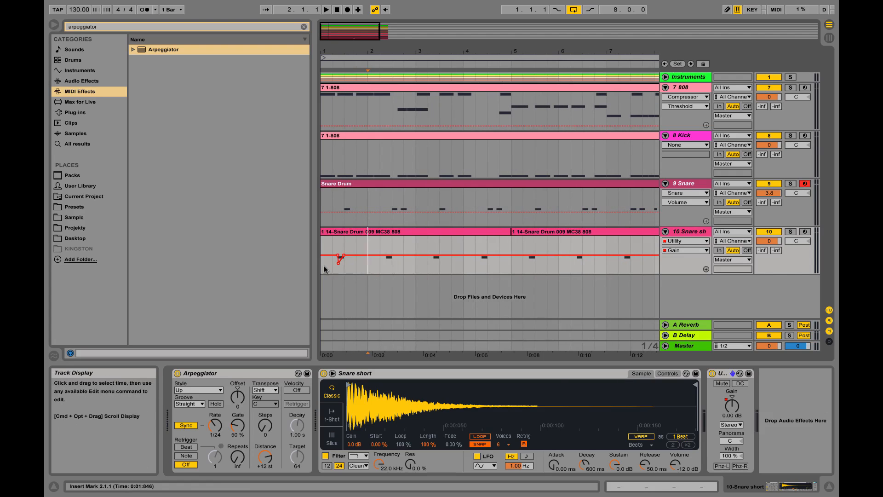
drag(324, 262, 368, 265)
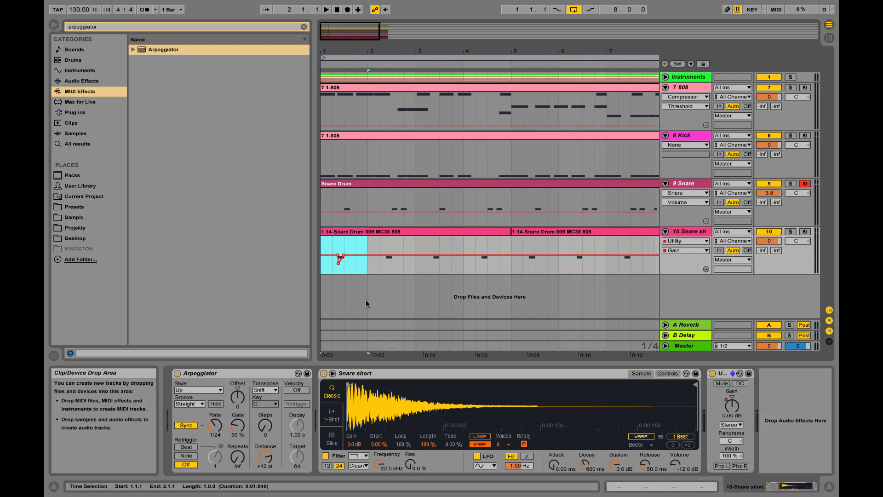
key(ctrl+d)
key(ctrl+d)
key(ctrl+d)
key(ctrl+d)
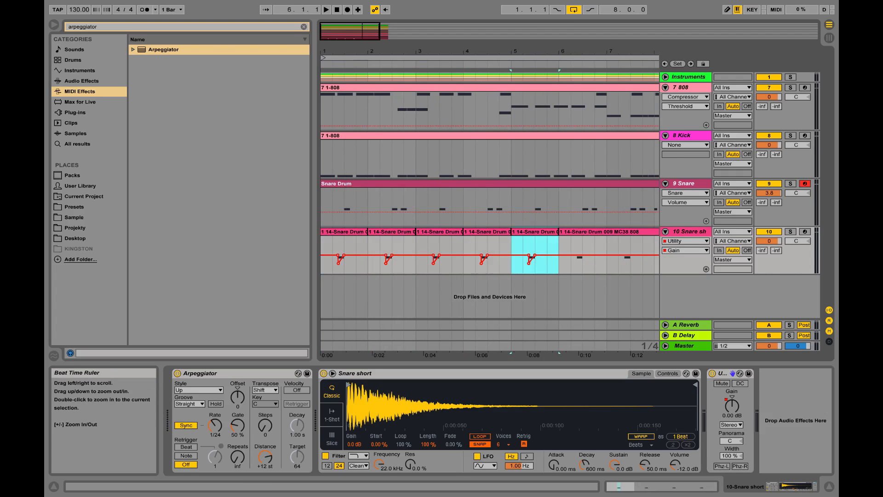
drag(359, 51, 360, 33)
key(ctrl+d)
key(ctrl+d)
key(ctrl+d)
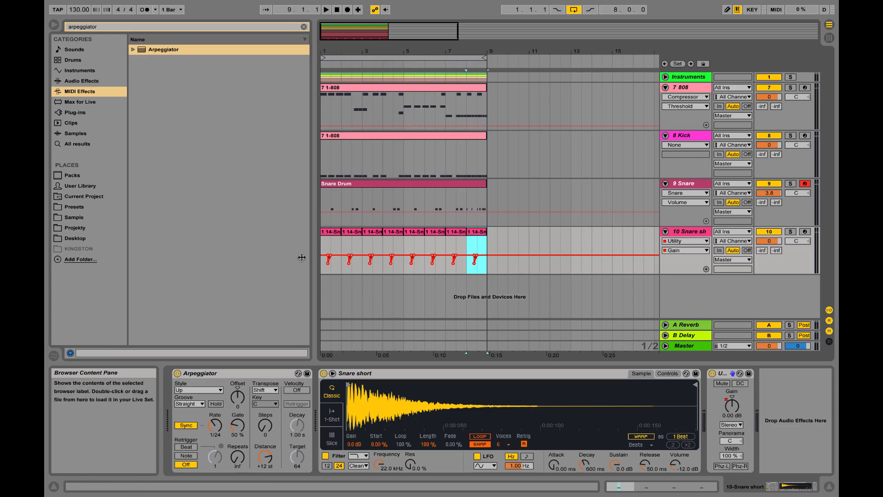
- Play bar 1 to hear the gain-automated snare roll with the full beat
click(329, 234)
key(space)
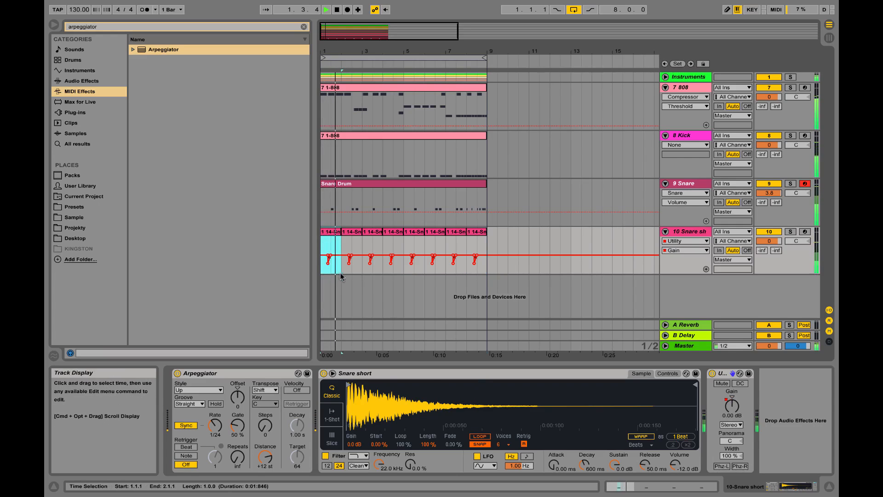
key(space)
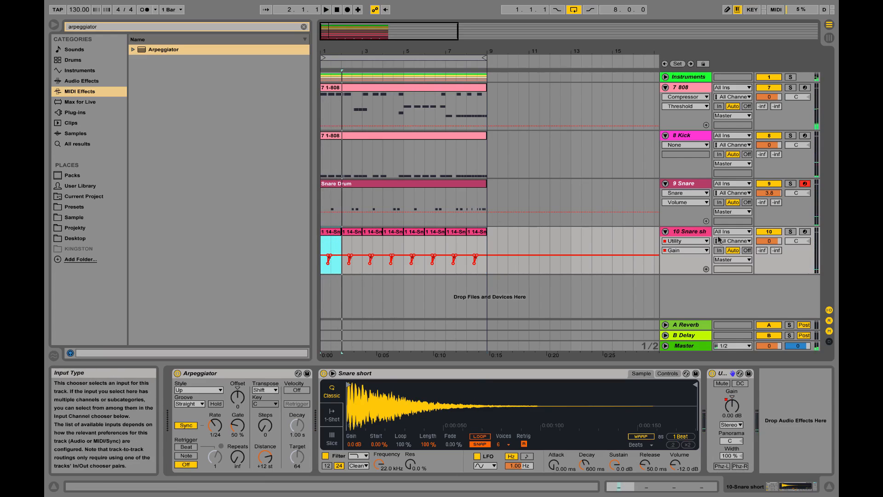
- Insert a new MIDI track below the Snare short track
click(697, 288)
right_click(678, 283)
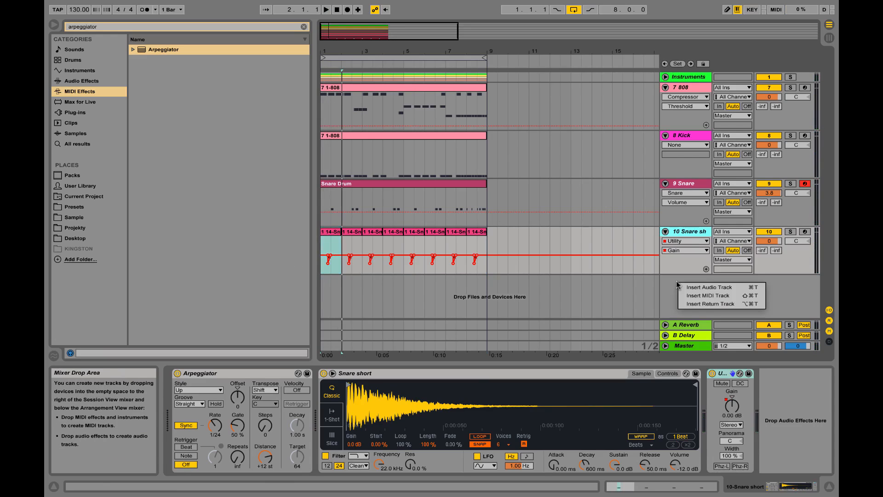
click(699, 296)
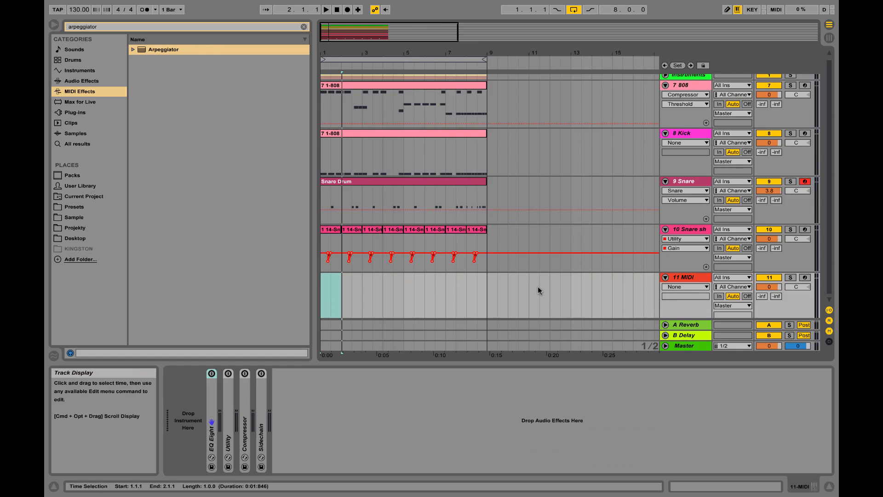
- Switch to Finder and load the sample Hihat Closed 1.wav as the instrument of the new MIDI track
key(super+Tab)
scroll(271, 388, down, 5)
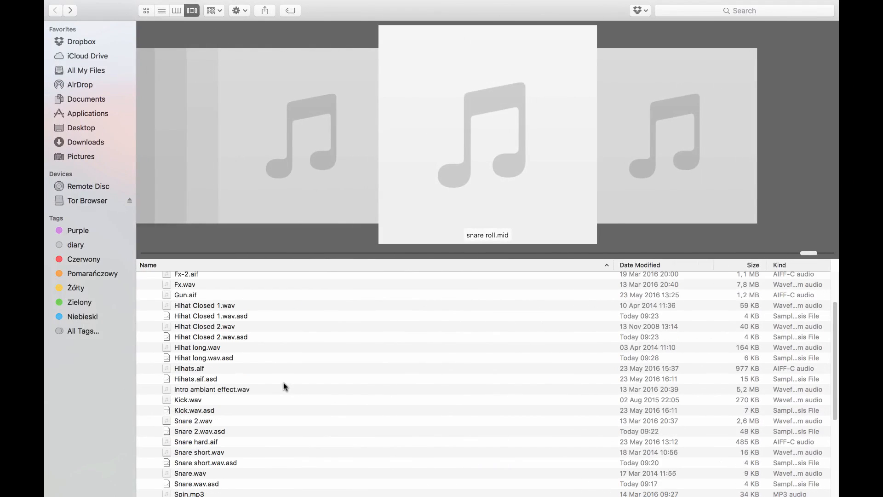
scroll(225, 424, down, 4)
scroll(225, 400, up, 4)
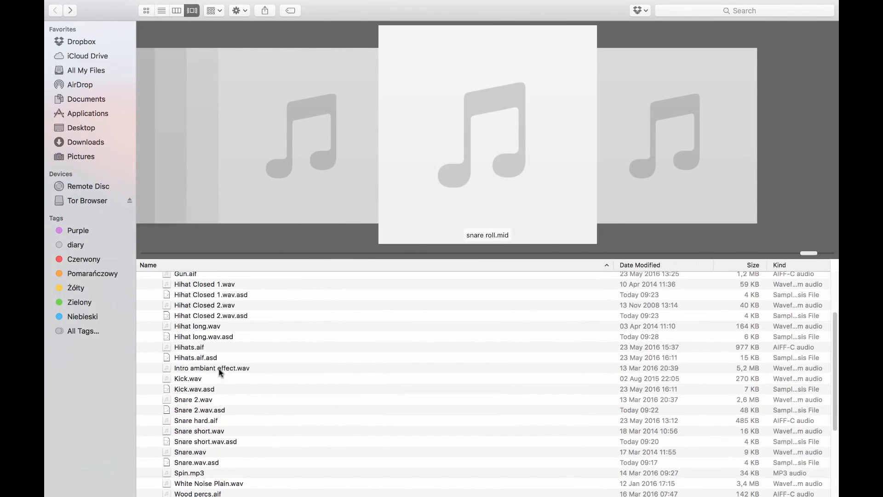
click(204, 286)
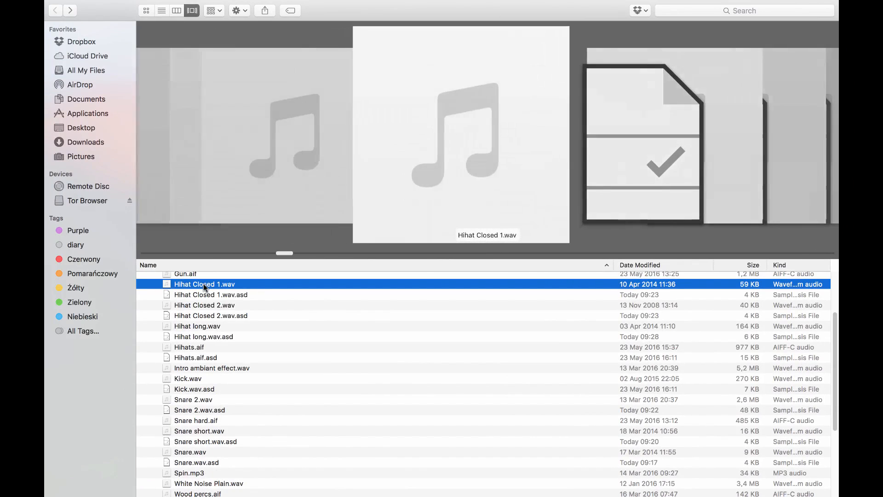
drag(205, 286, 202, 421)
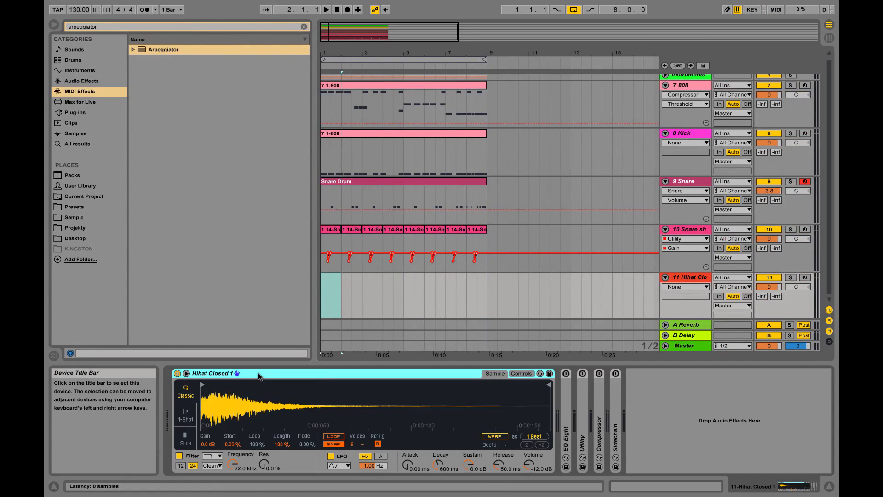
- Group the Hihat Closed 1 sampler into an Instrument Rack with its chain list shown, and arm the track to play it
key(super+g)
click(178, 395)
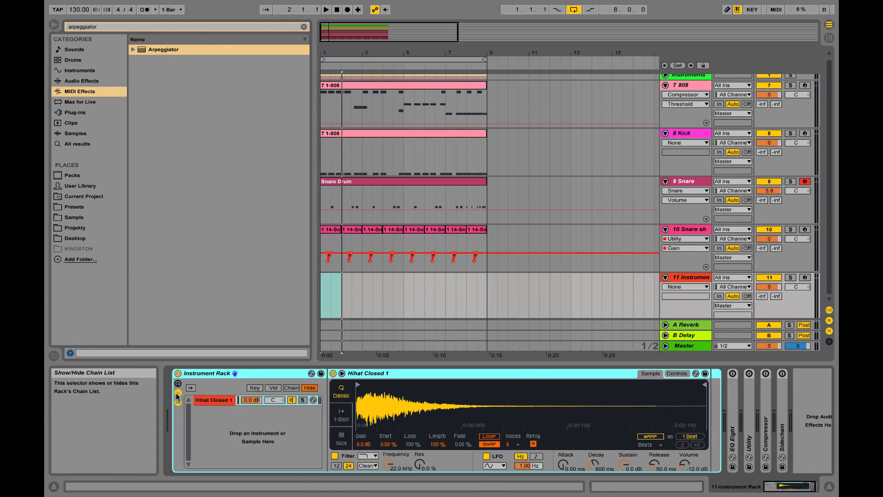
click(225, 400)
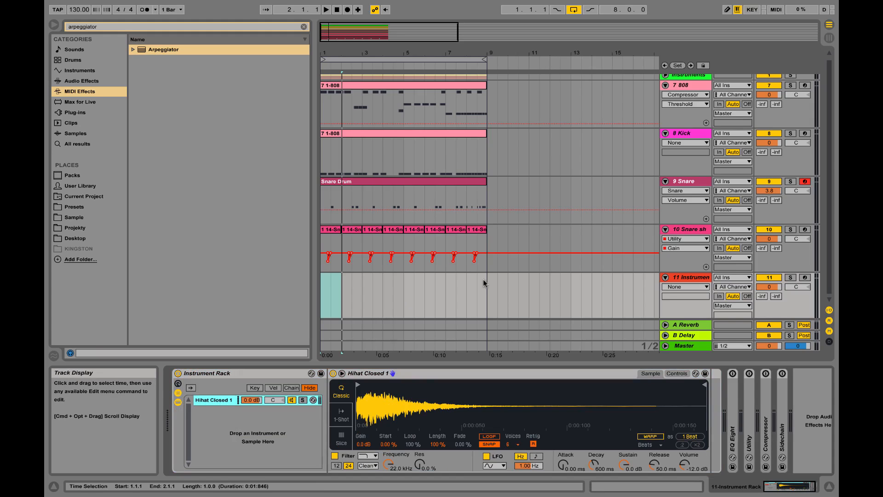
scroll(494, 290, down, 1)
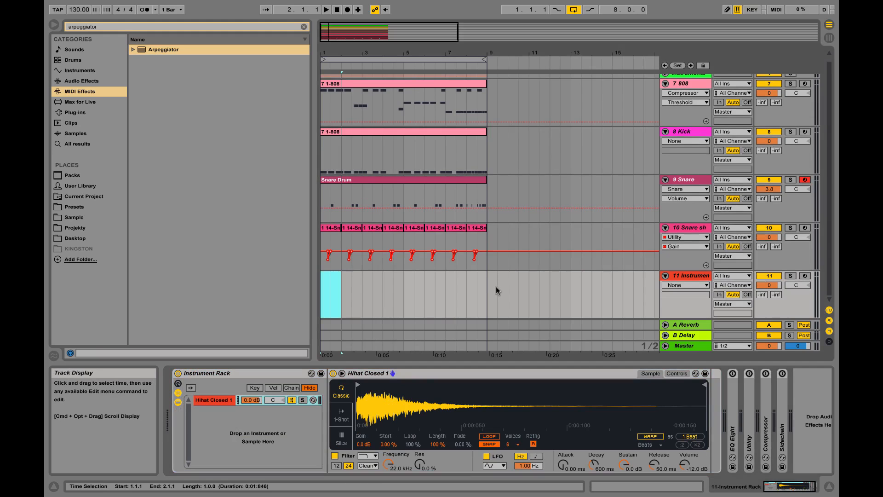
click(804, 276)
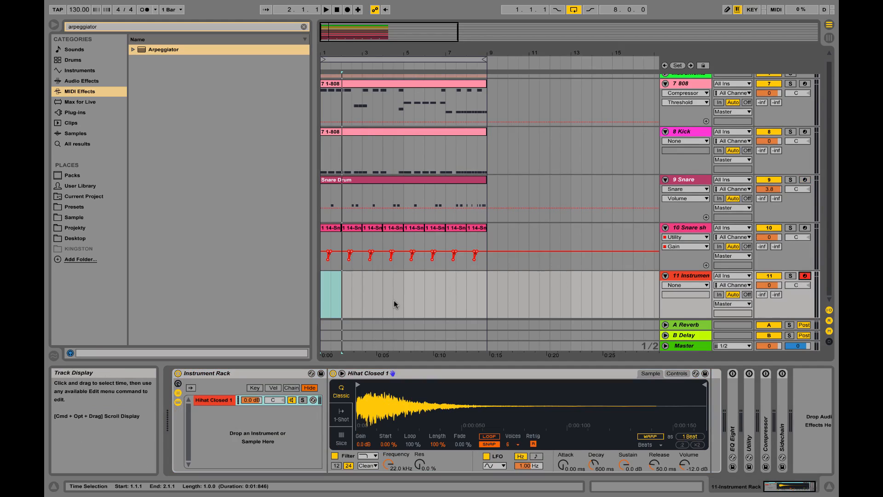
key(a)
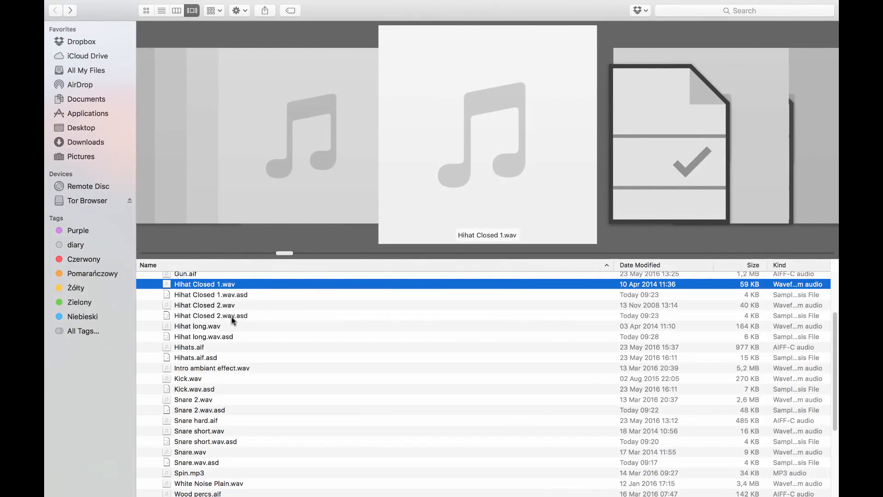
- Add Hihat Closed 2.wav from Finder as a second chain in the Instrument Rack and audition the layered hi-hat
drag(216, 307, 273, 422)
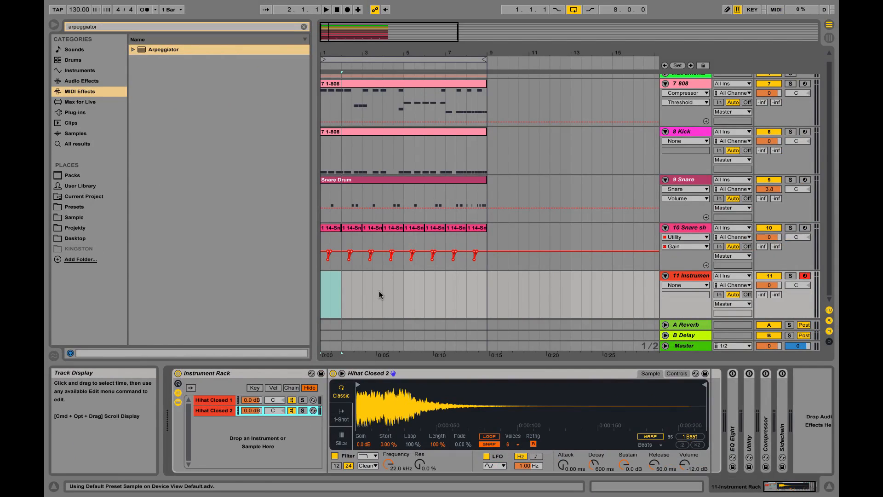
key(a)
key(a)
key(a)
key(a)
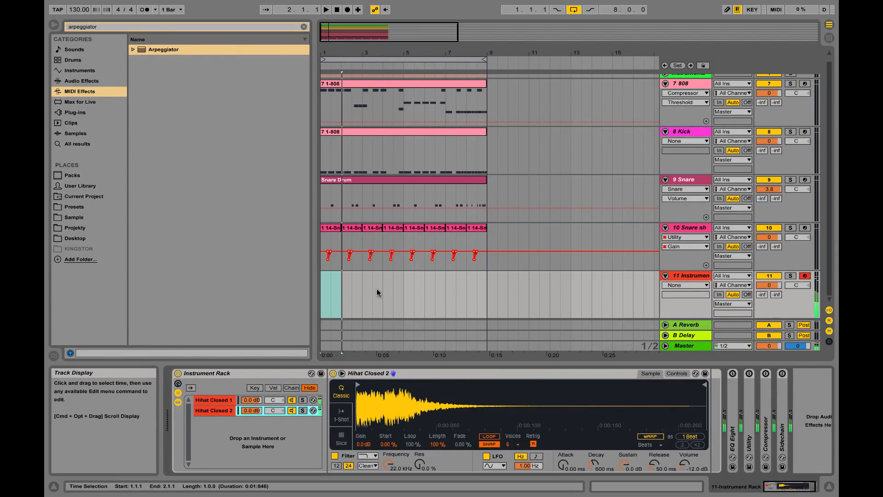
- Add an Arpeggiator in front of the hi-hat rack and set its synced rate to 1/16
double_click(156, 49)
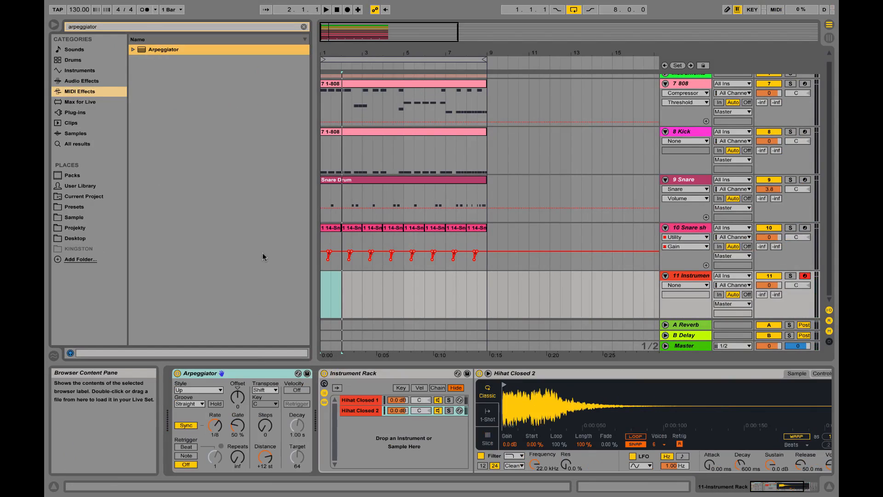
key(a)
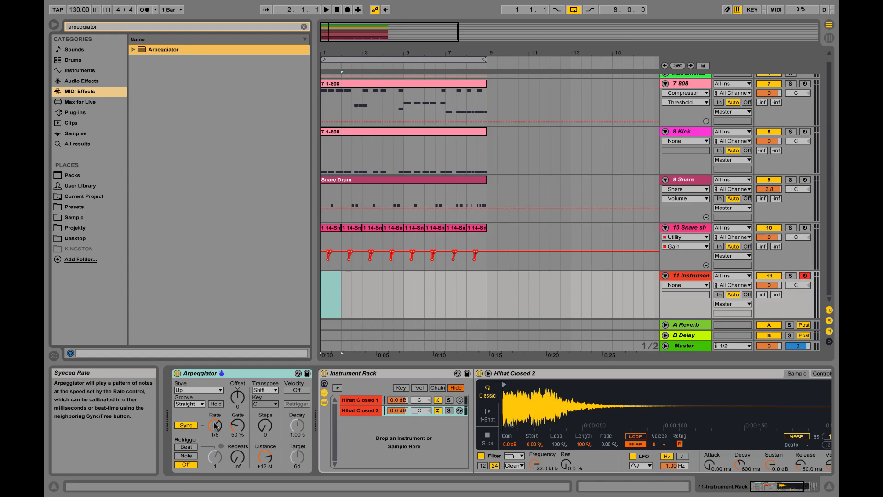
drag(215, 425, 215, 420)
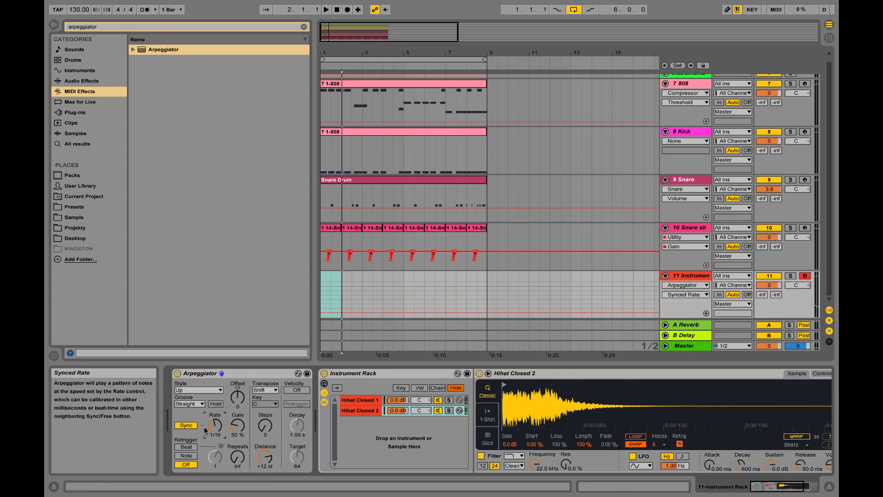
- Record a held C3 note on the hi-hat track and trim the clip to two bars, ending at 3.1.1
click(344, 14)
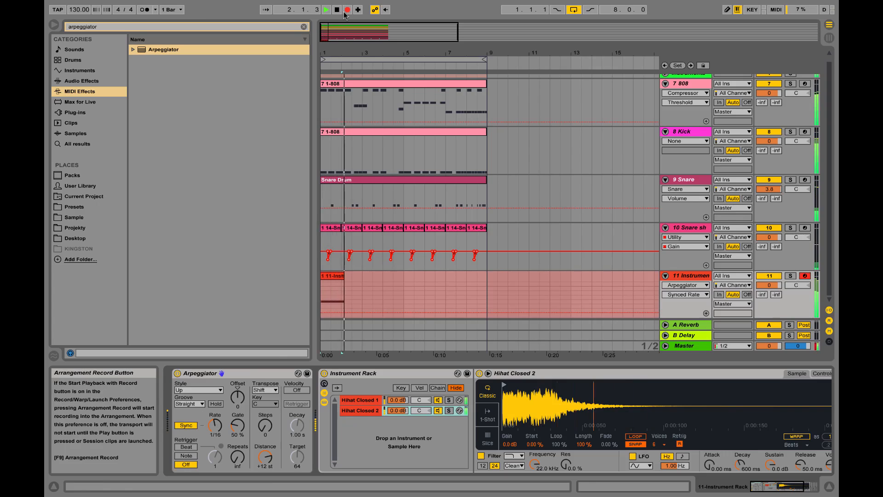
key(space)
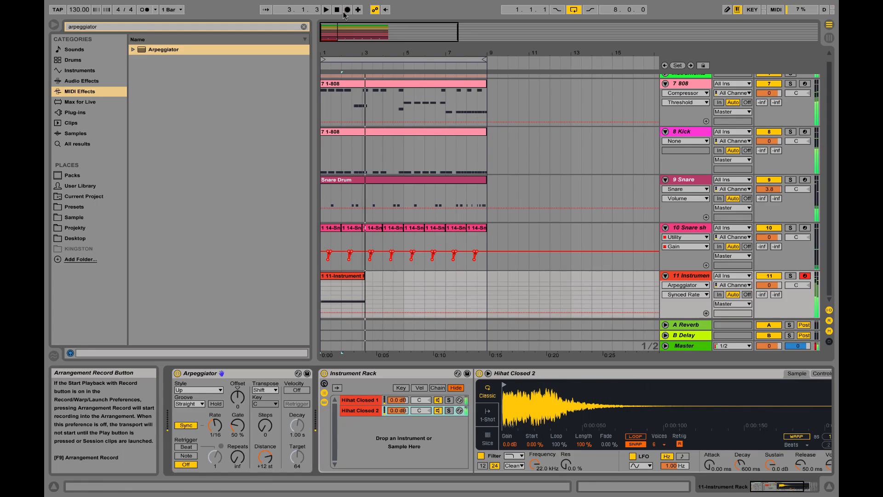
click(360, 274)
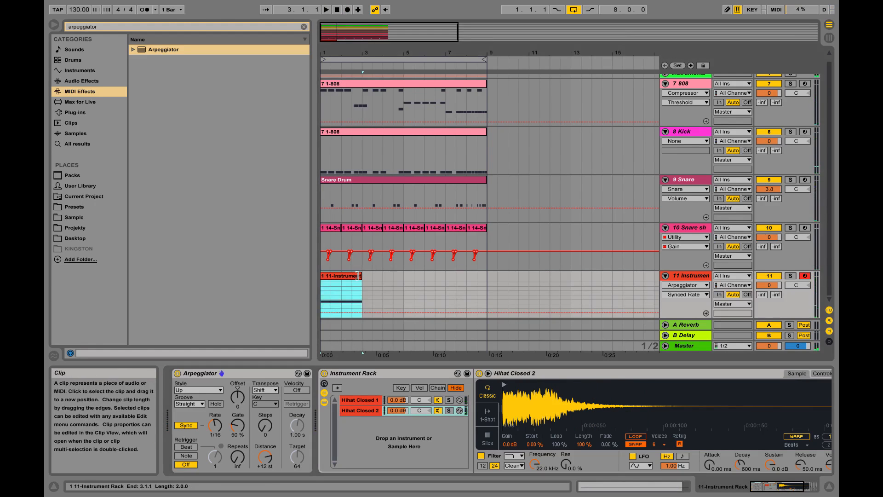
- Align the recorded C3 note with the clip start at 1.1.1 and return to the track's devices
double_click(358, 275)
drag(363, 329, 354, 329)
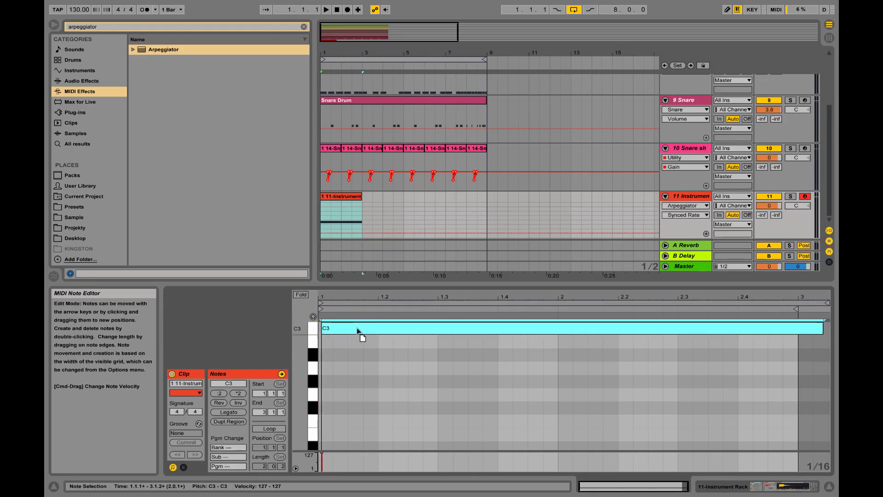
click(359, 363)
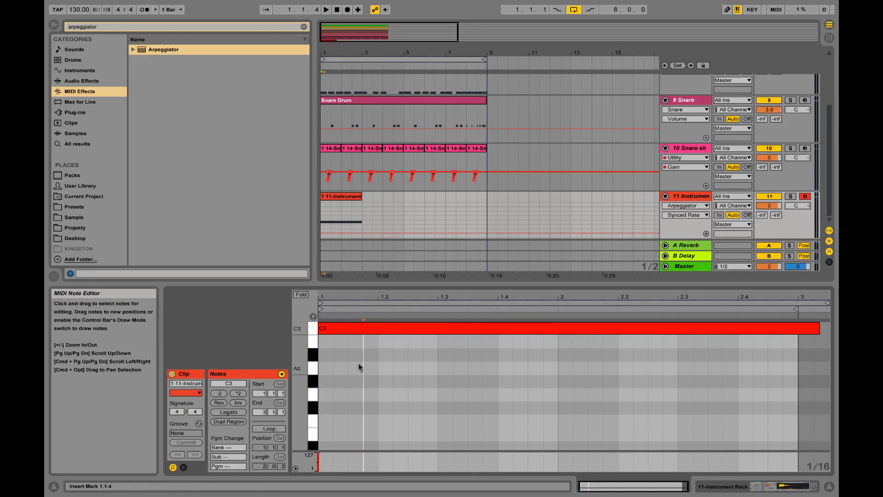
key(super+a)
key(shift+Tab)
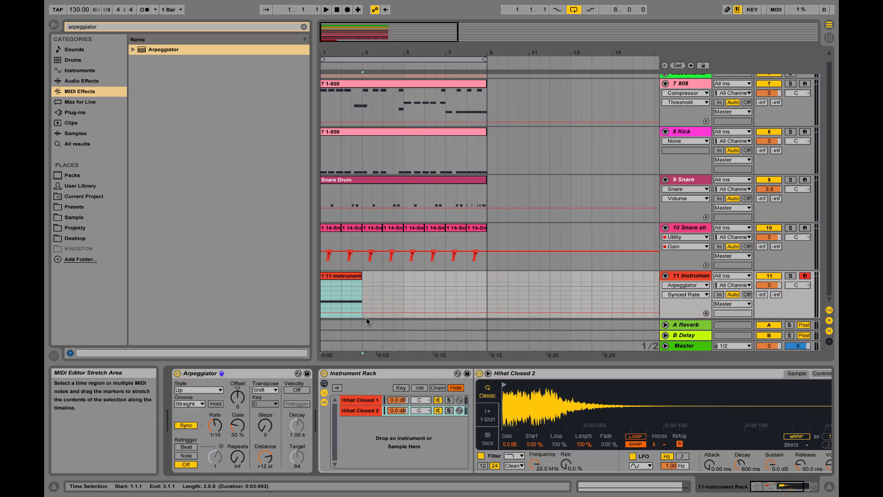
- Automate the Arpeggiator's Sync to switch to Free from 1.1.1 to 1.2.1 on the hi-hat track
right_click(185, 429)
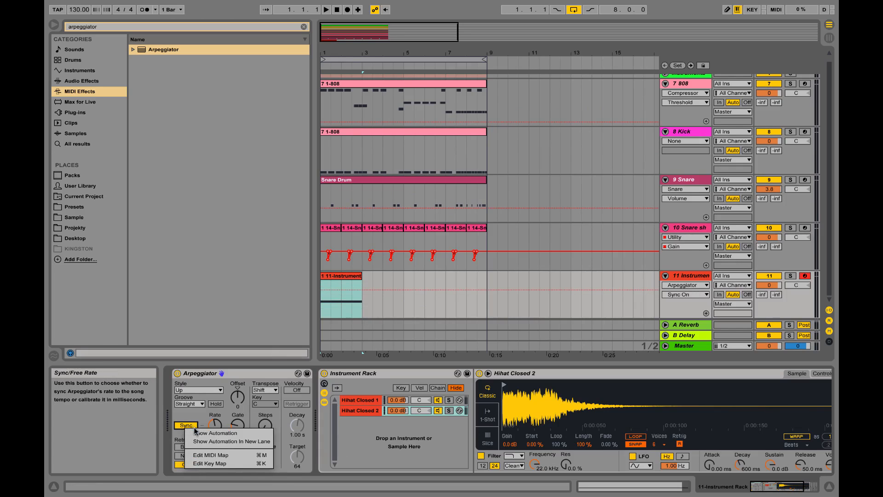
click(215, 433)
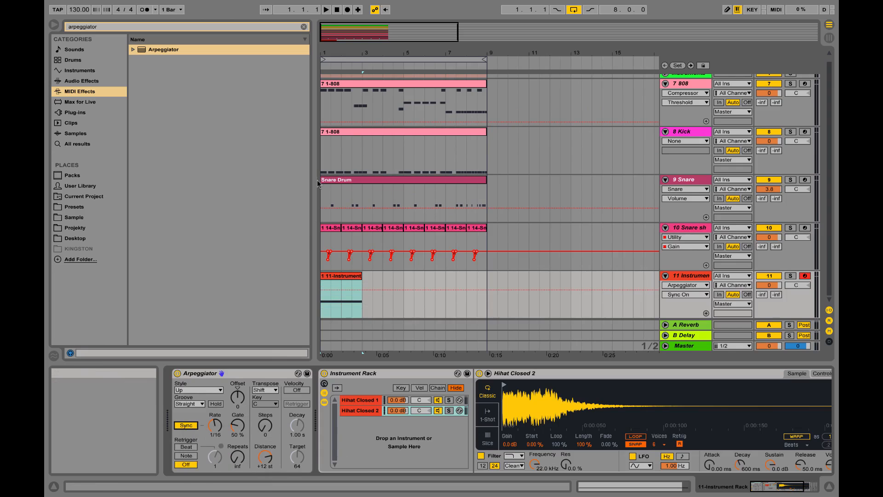
key(z)
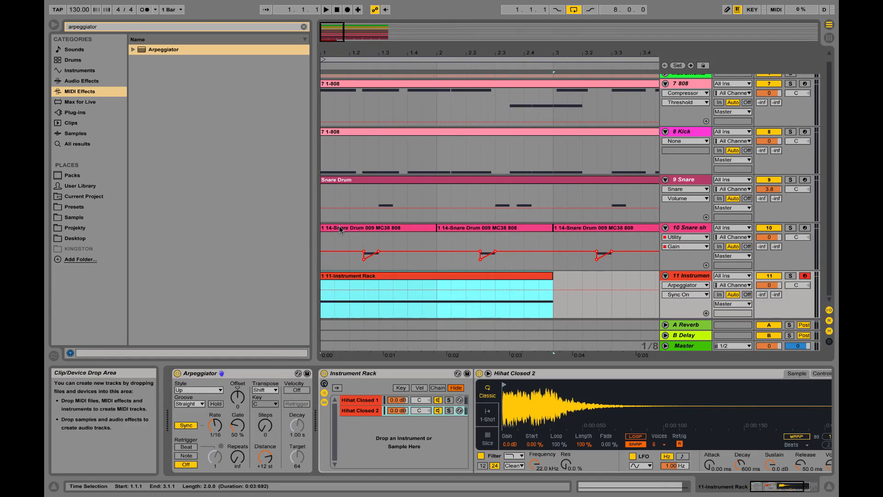
click(350, 299)
drag(350, 299, 334, 311)
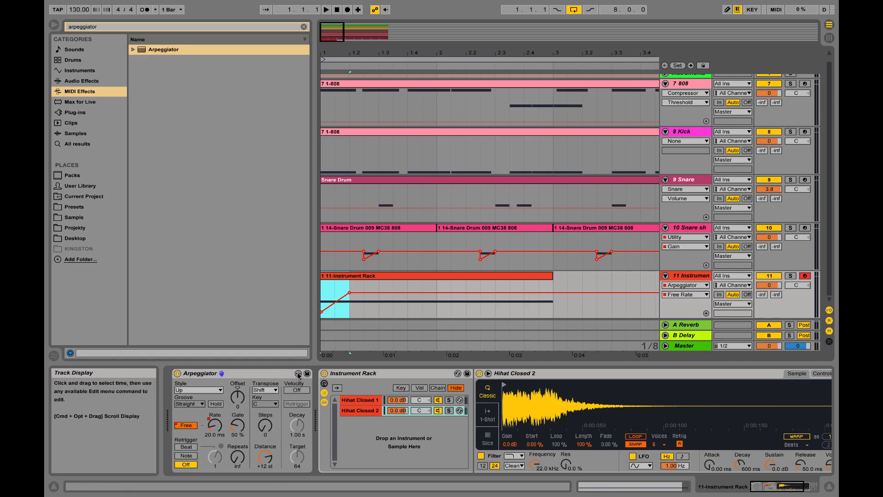
- Undo the Free Rate ramp, redraw it rising from 37.6 ms at 1.1.1 to about 1.2.1, and play the hi-hats
key(super+z)
key(super+z)
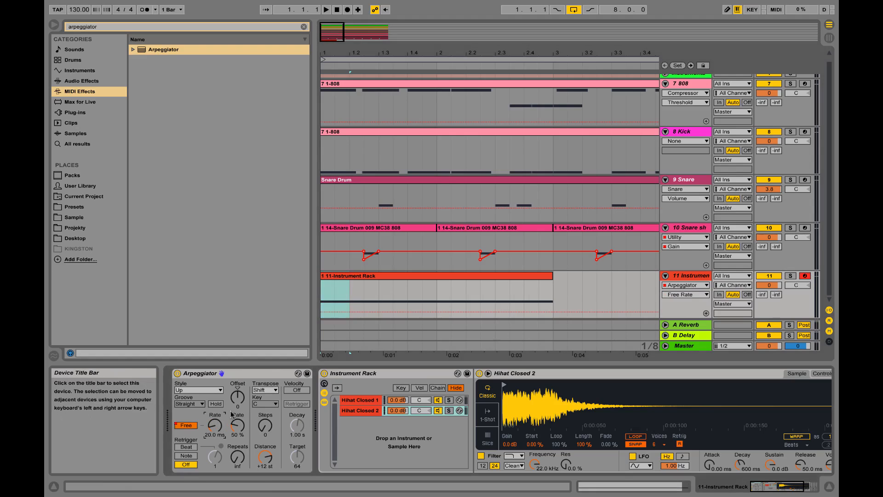
drag(322, 313, 353, 294)
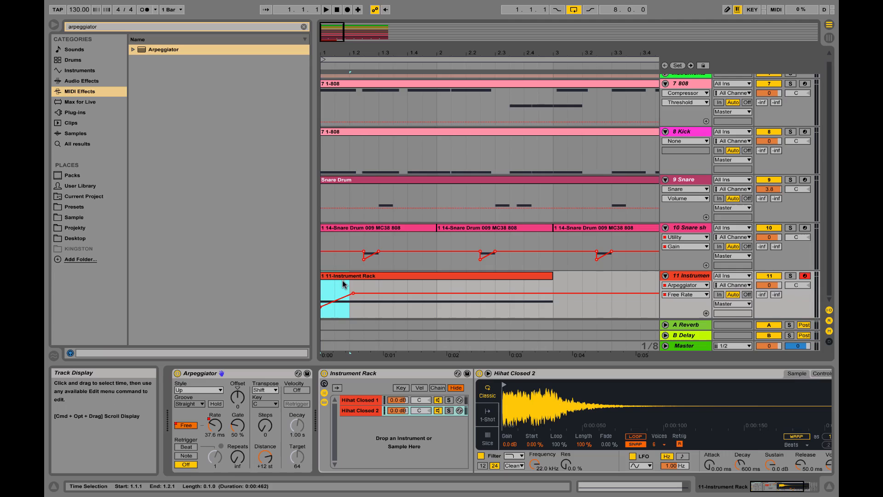
key(space)
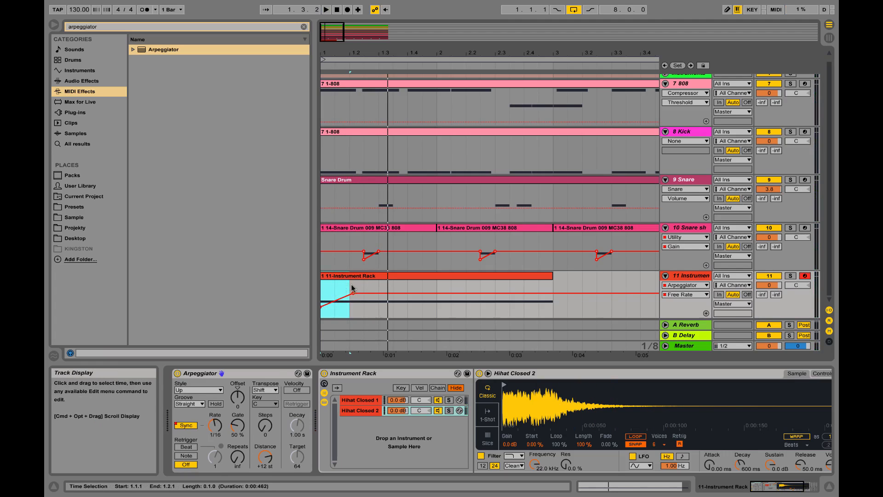
key(space)
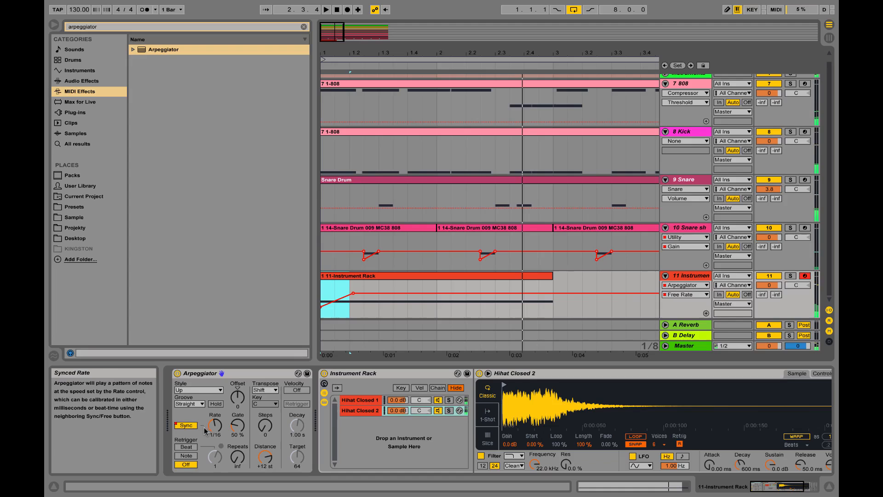
- Automate the Arpeggiator's Sync to switch to Free again from 2.4.1 to 3.1.1
right_click(193, 425)
click(216, 432)
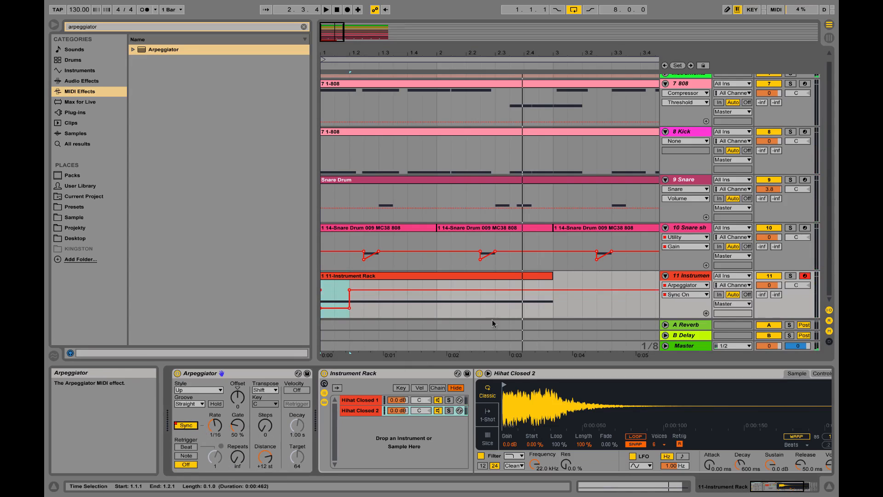
click(538, 299)
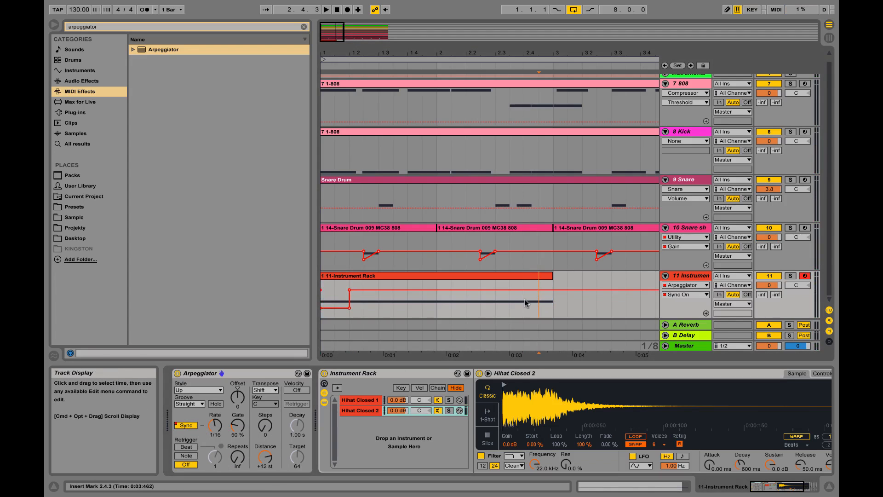
shift+click(552, 304)
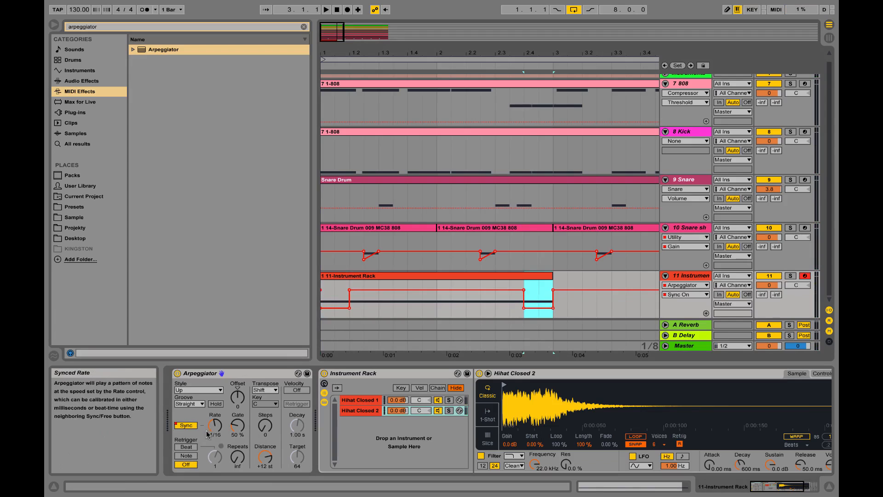
- Automate the Arpeggiator's Free Rate to fall from 84.6 ms at 2.4.1 to its low point at 3.1.1, and play the soloed hi-hats
key(space)
key(space)
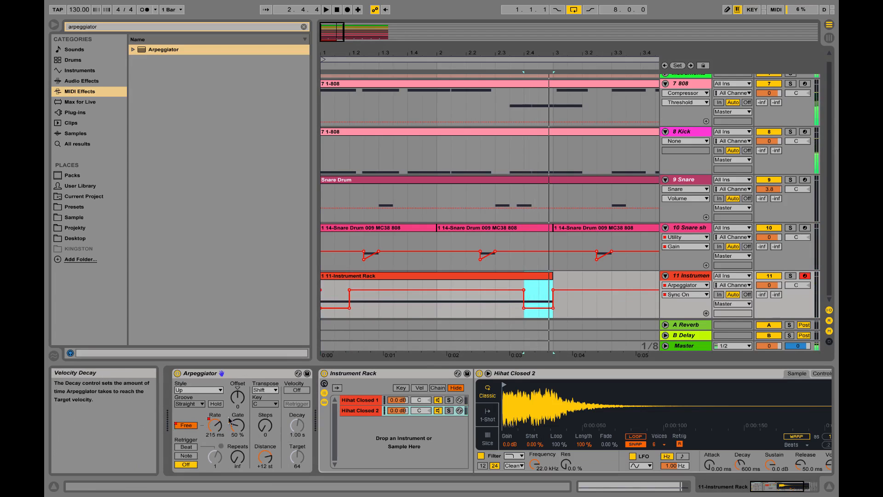
click(218, 424)
drag(534, 295, 535, 296)
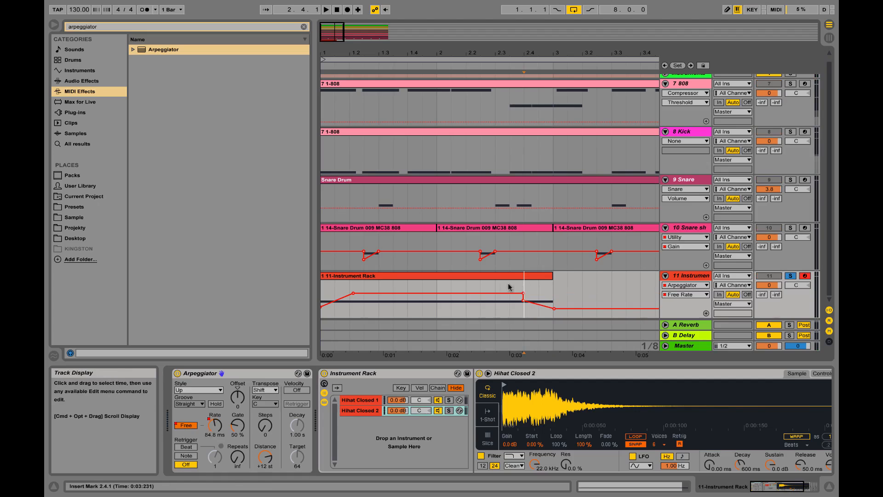
click(501, 277)
key(space)
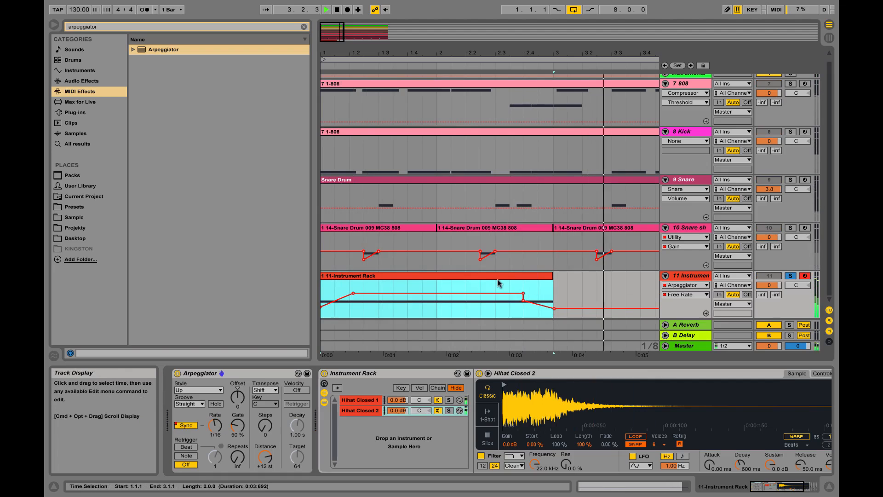
key(space)
- Duplicate the two-bar hi-hat clip to 3.1.1 with its rate automation and play the two clips
key(super+d)
click(328, 276)
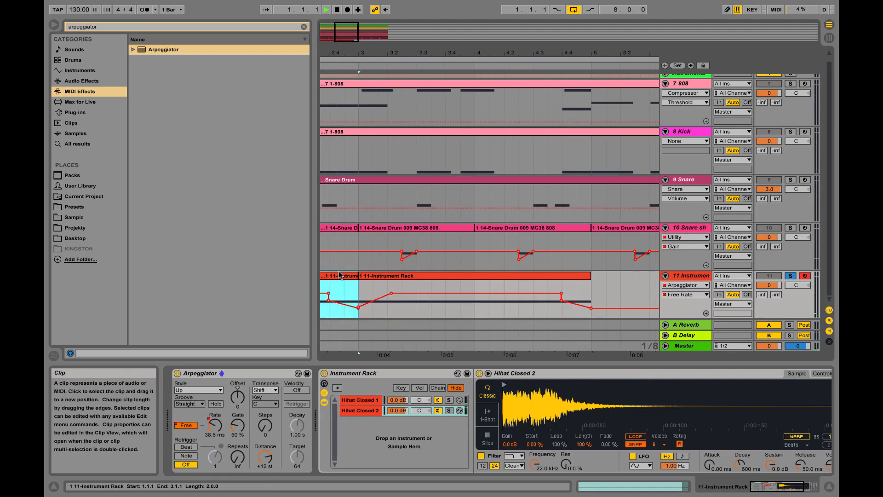
key(space)
drag(368, 53, 383, 27)
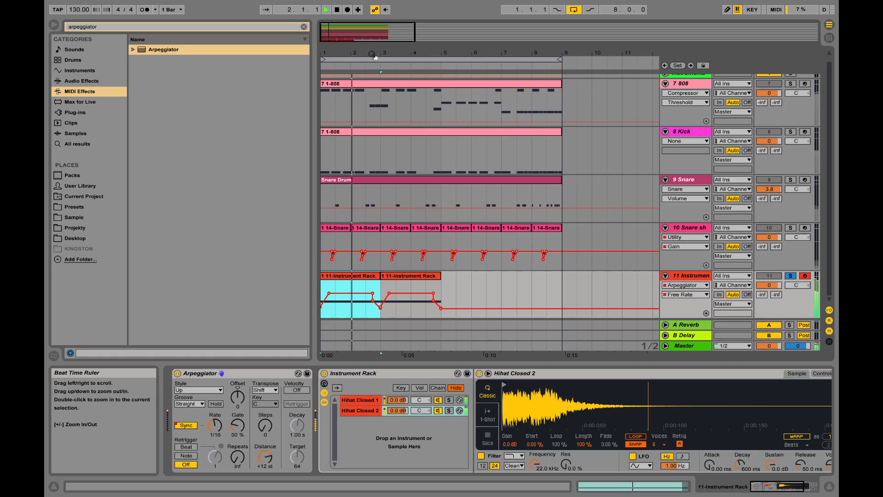
drag(350, 53, 342, 74)
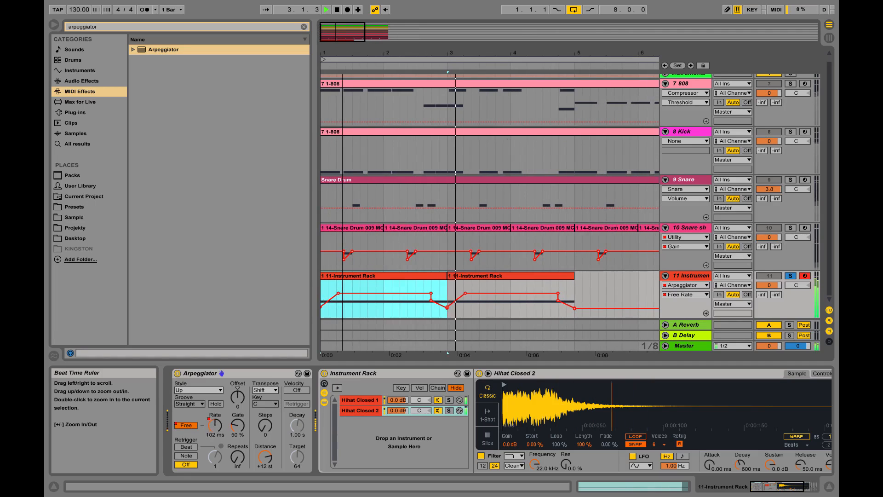
key(space)
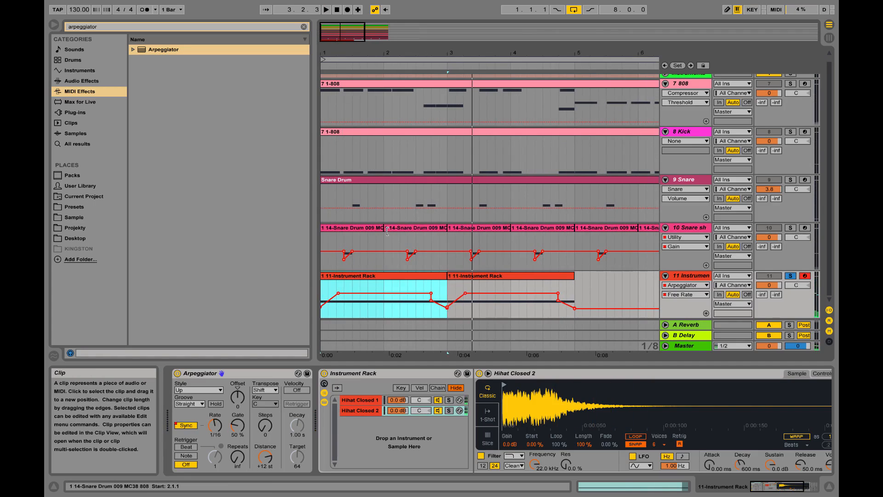
- Play the start of the first hi-hat clip and duplicate it until the two-bar clips fill the arrangement up to 9.1.1
click(432, 287)
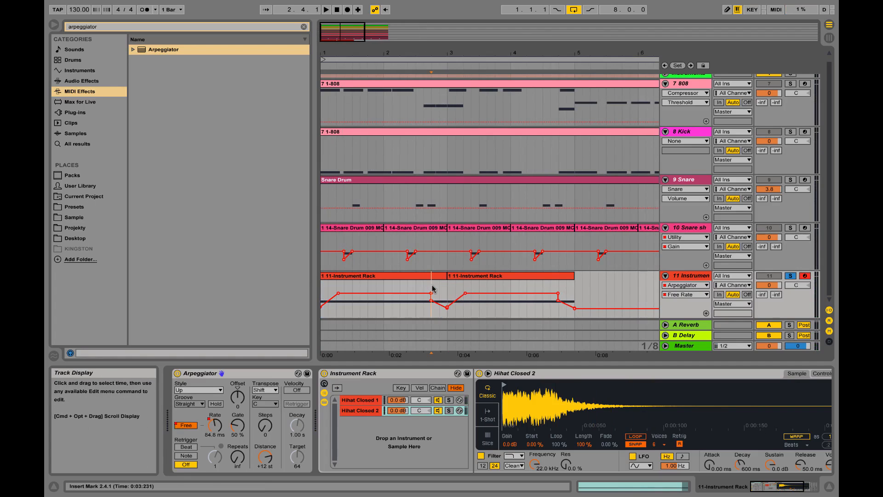
click(353, 276)
mouse_move(330, 54)
mouse_down()
mouse_move(337, 73)
mouse_move(336, 64)
mouse_up()
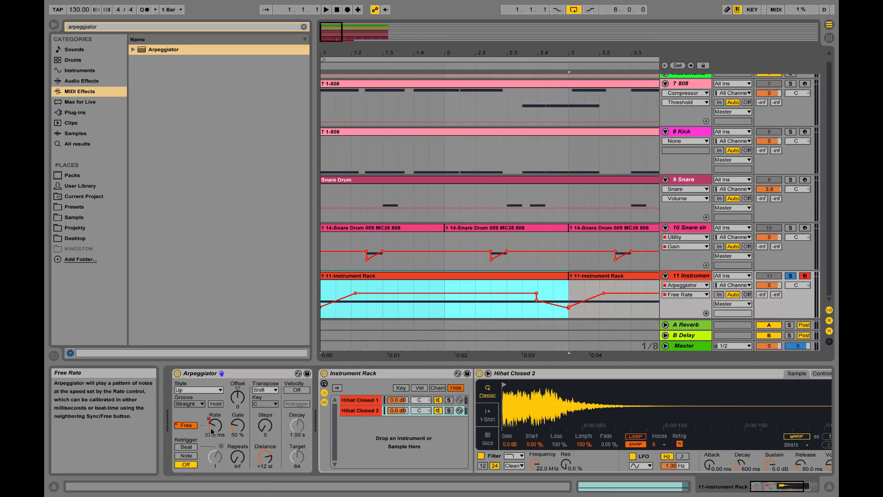
key(space)
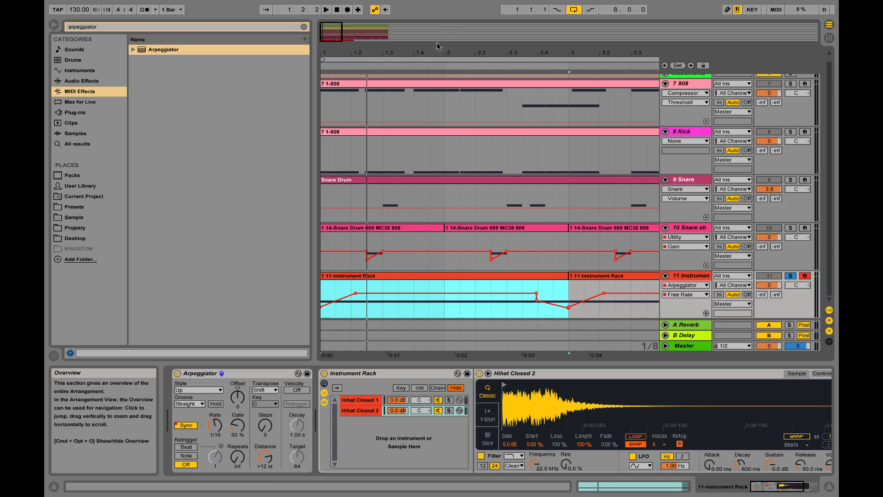
drag(437, 52, 436, 25)
key(ctrl+d)
key(ctrl+d)
key(ctrl+d)
key(ctrl+d)
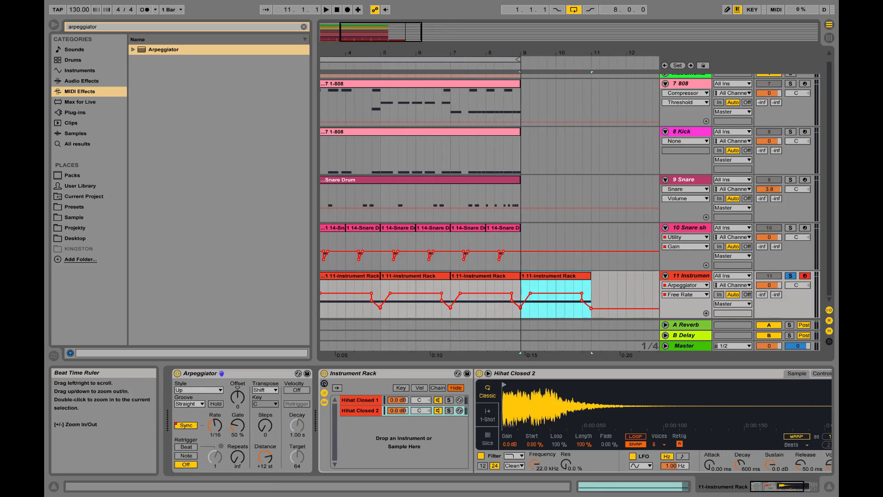
key(ctrl+z)
drag(353, 49, 433, 47)
drag(345, 49, 345, 47)
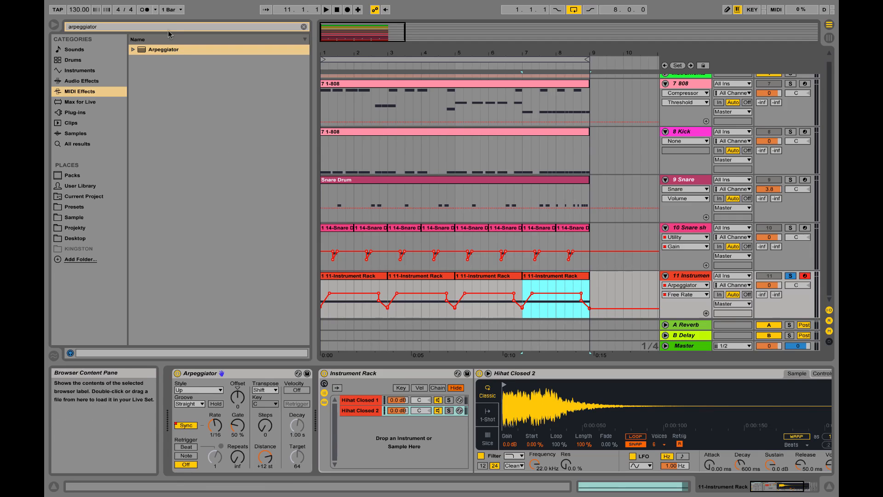
- Search the audio effects for "eq" and add EQ Eight to the hi-hat track
key(ctrl+f)
key(BackSpace)
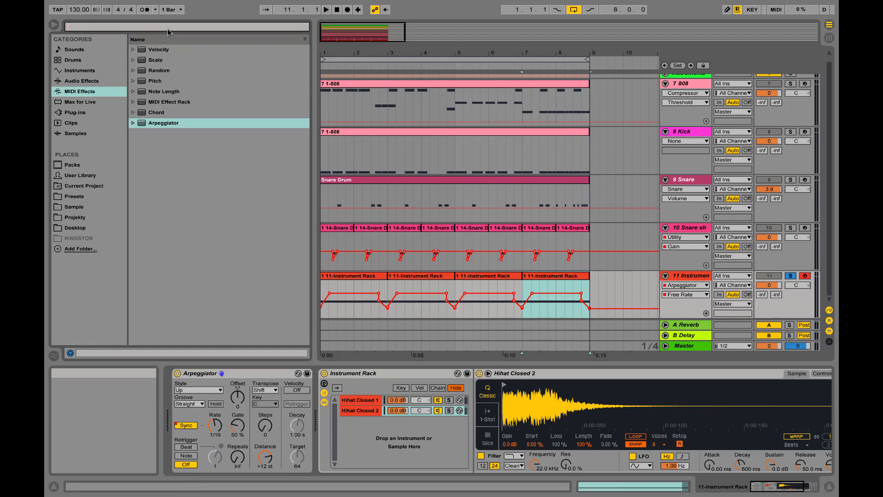
text(eq)
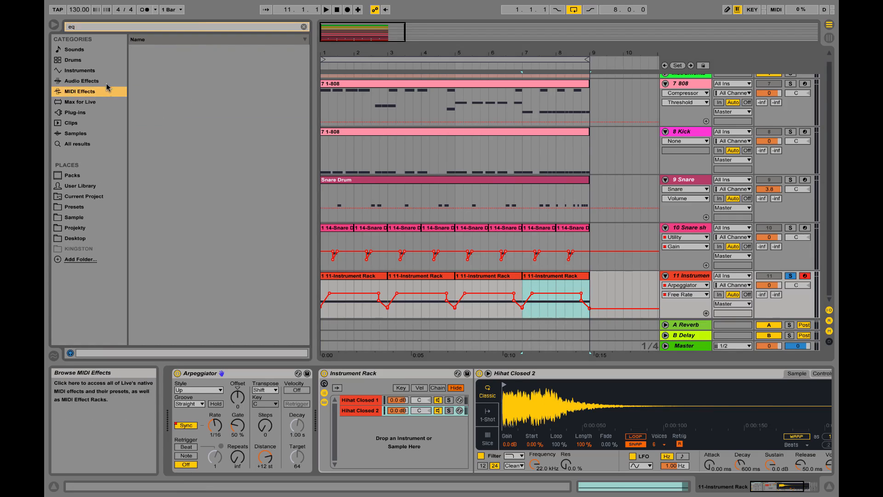
click(107, 81)
double_click(152, 60)
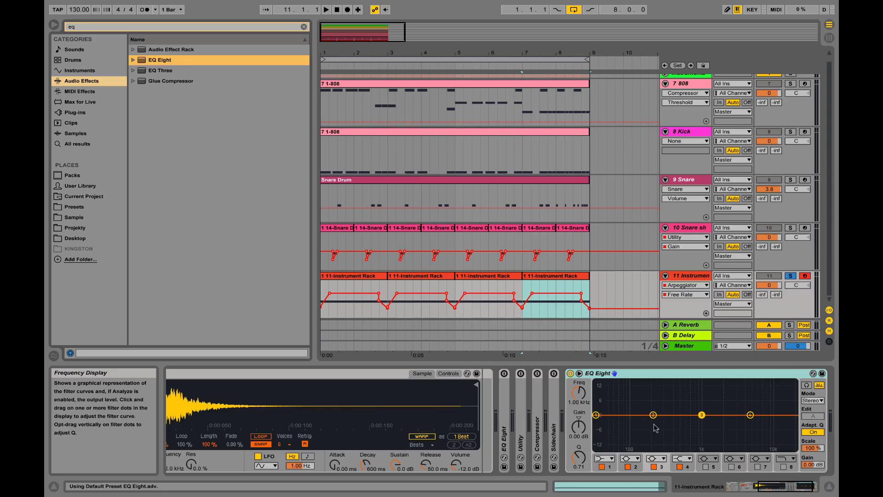
- Change EQ Eight's band 3 to a low-cut filter at 4.12 kHz and play the filtered hi-hats
click(656, 459)
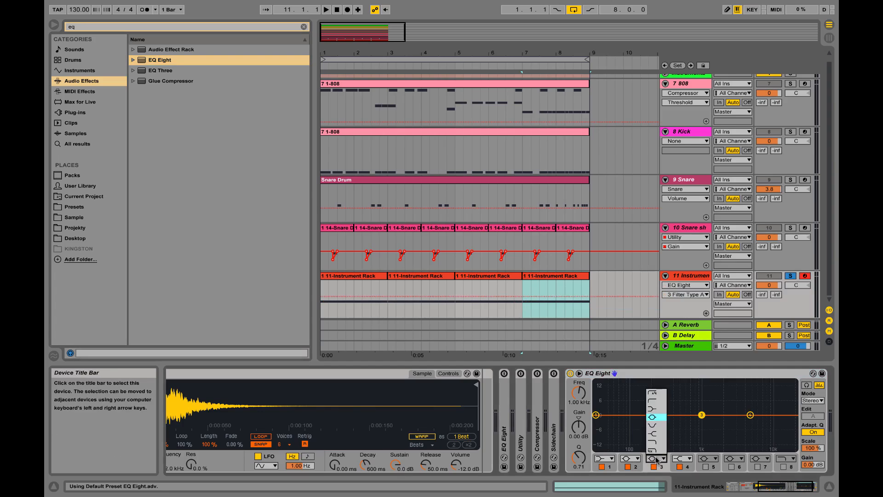
click(652, 400)
drag(701, 423, 739, 423)
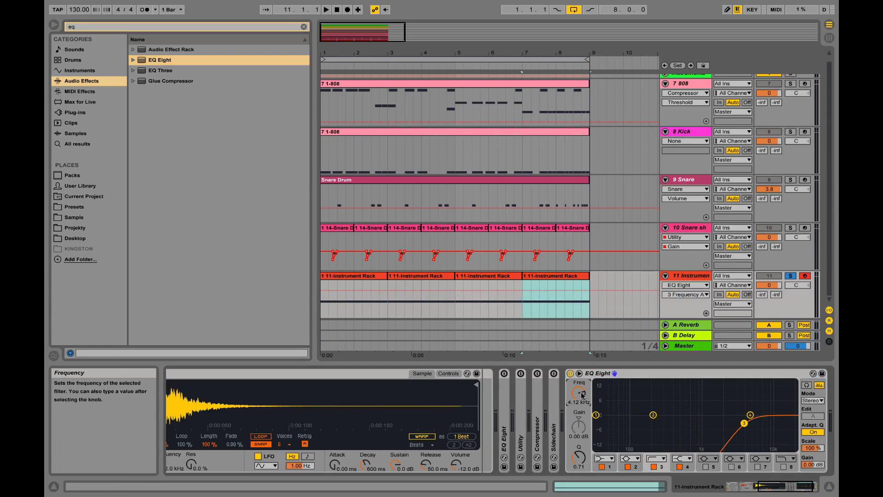
click(380, 277)
key(space)
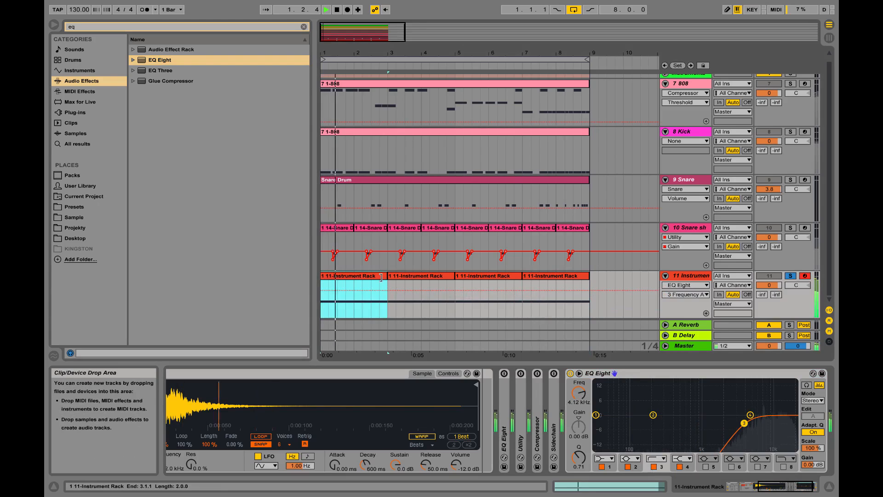
key(space)
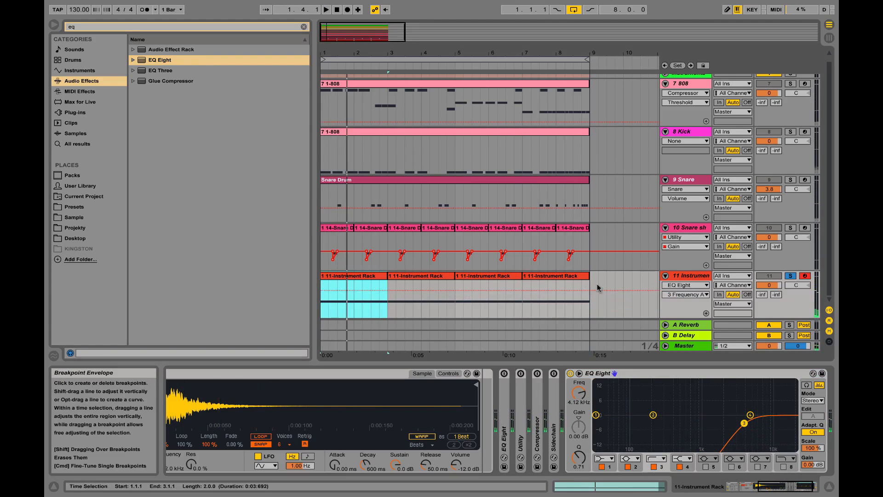
- Insert an audio track below the hi-hat track and place Hihats.aif from Finder on it at 1.1.1
right_click(686, 276)
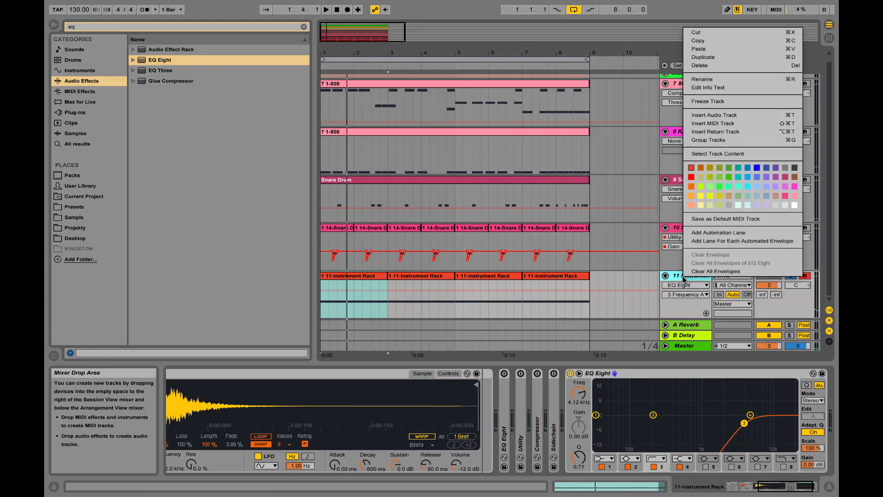
click(707, 116)
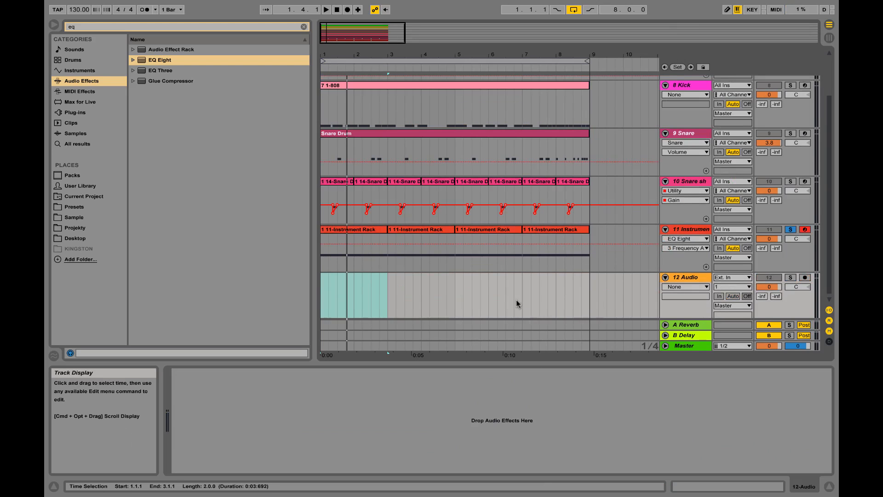
key(ctrl+Left)
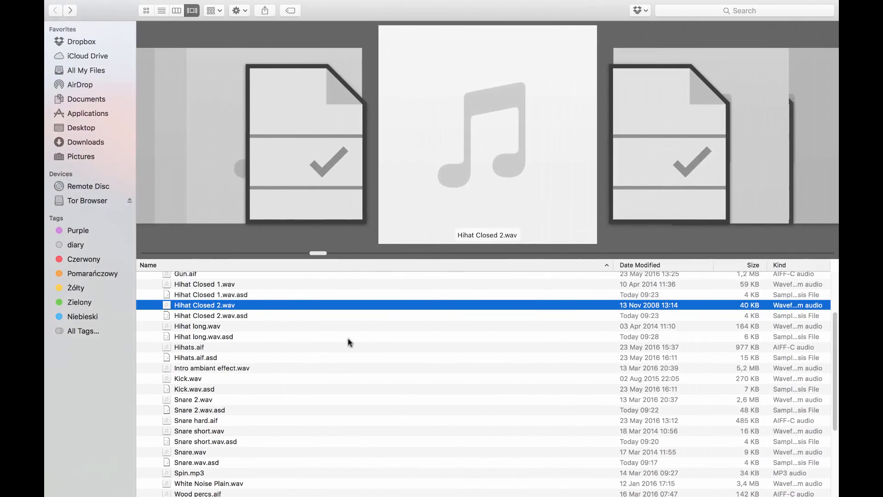
scroll(224, 364, down, 5)
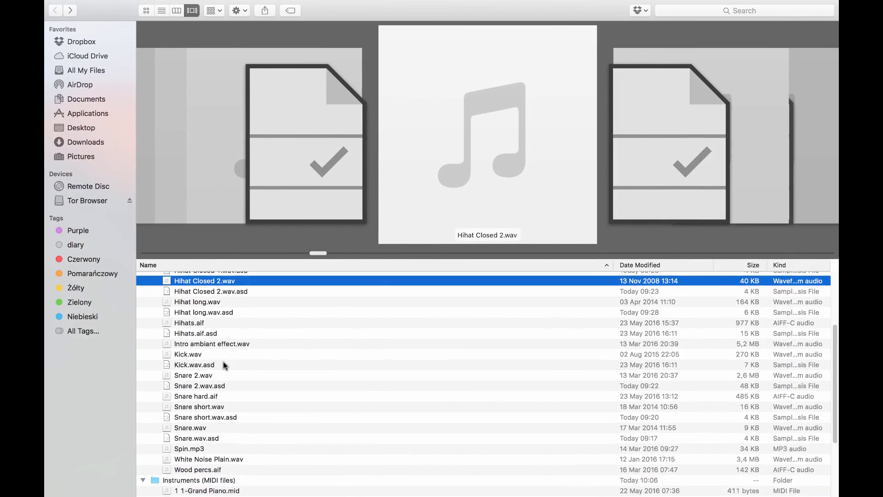
drag(195, 284, 321, 298)
key(ctrl+Right)
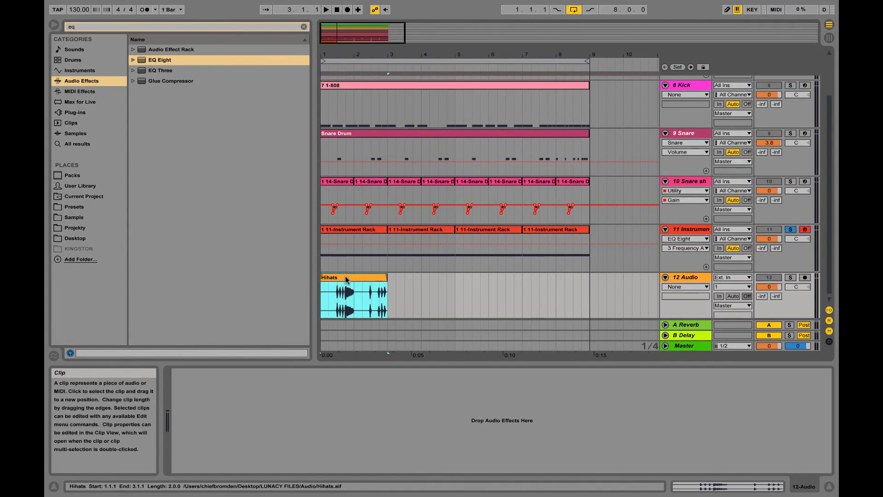
- Open the Hihats audio clip and use warp markers to align its hits at beats 1.3, 2.3 and 2.4 to the grid
double_click(345, 276)
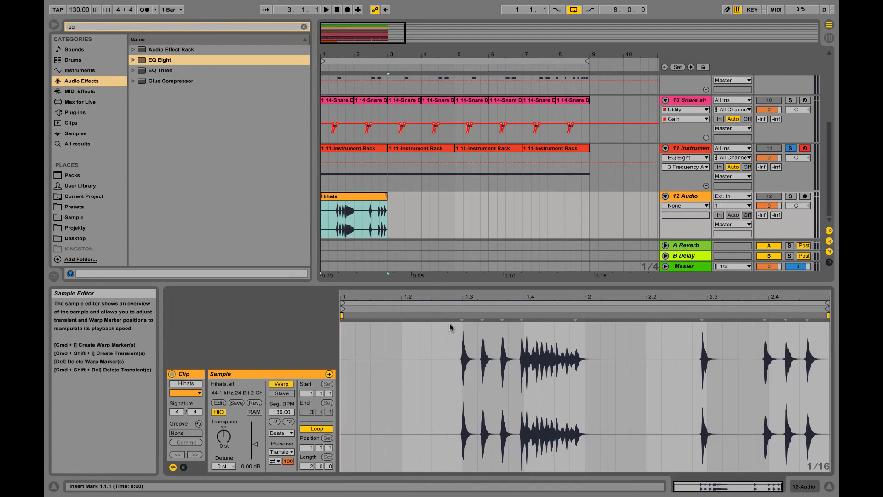
click(461, 340)
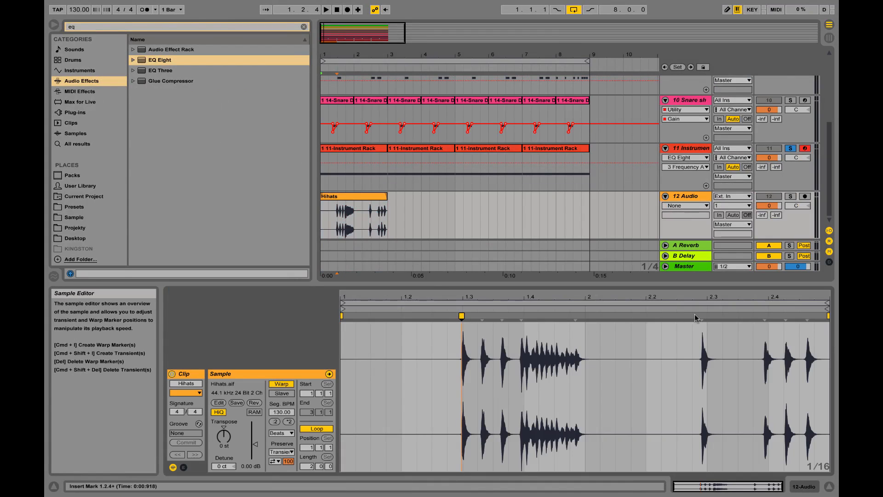
drag(701, 318, 707, 317)
click(767, 316)
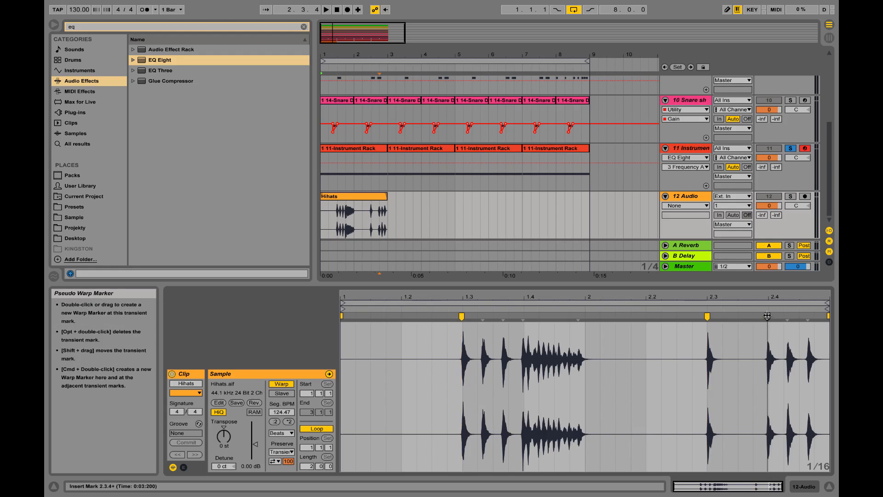
drag(767, 315, 768, 316)
- Switch the sample editor to a triplet grid and add warp markers on the last two hits and at beat 1.4
click(788, 317)
right_click(783, 370)
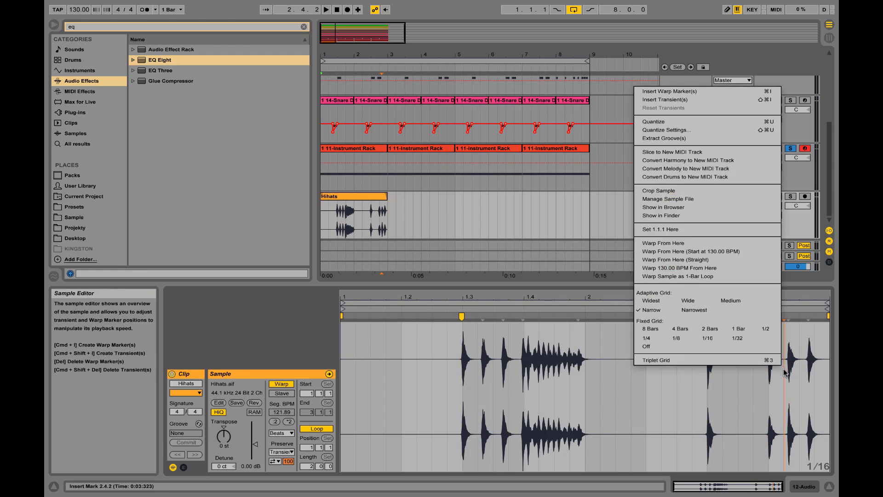
click(727, 360)
click(789, 316)
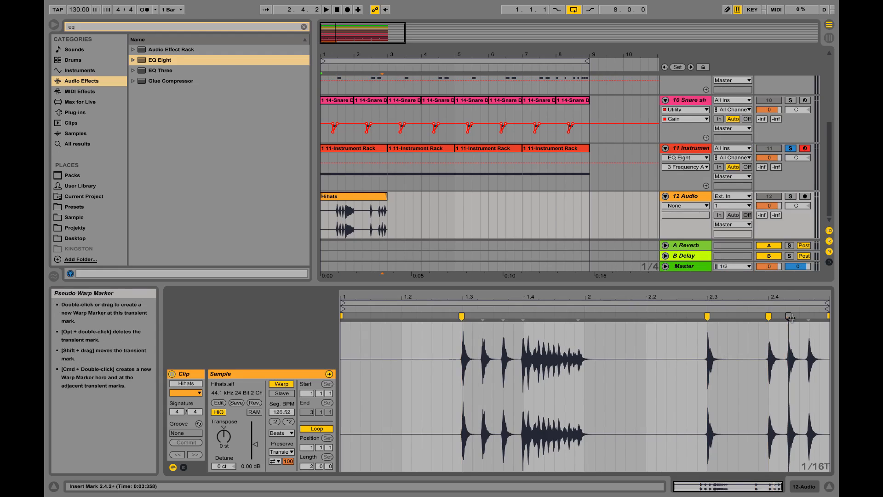
double_click(789, 317)
double_click(809, 316)
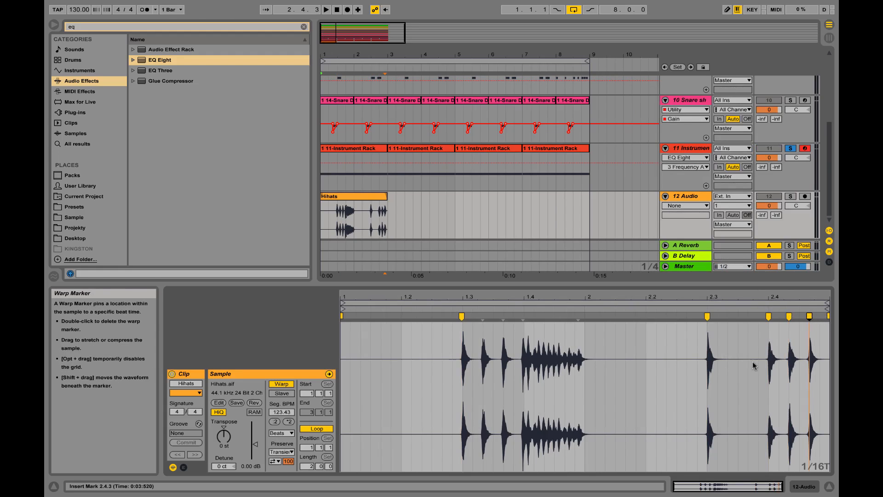
click(727, 364)
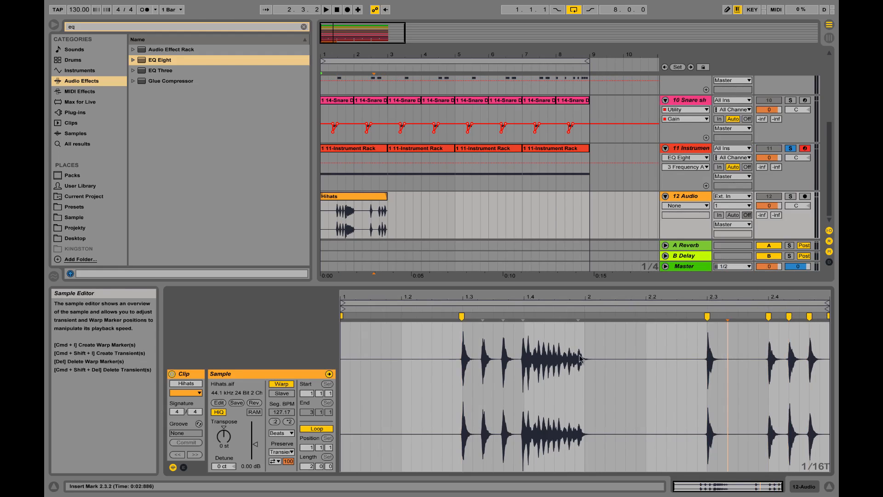
double_click(524, 320)
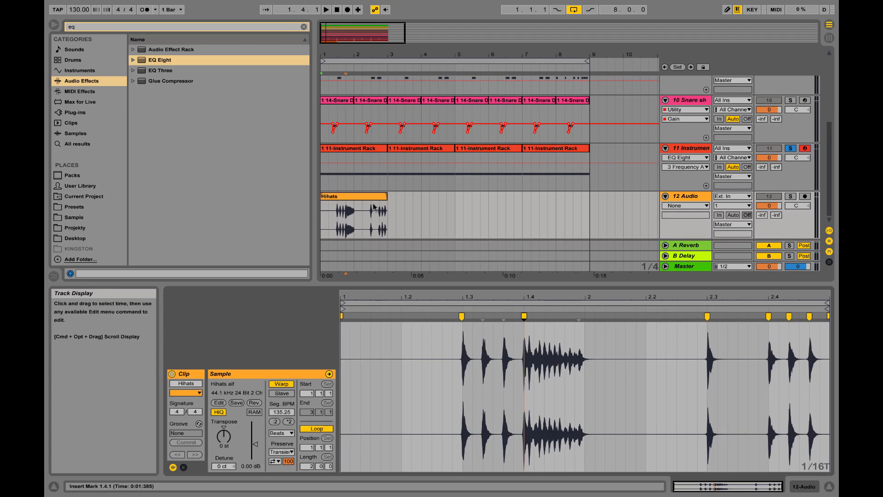
- Duplicate the two-bar Hihats audio clip until its copies fill the track up to 9.1.1
click(366, 202)
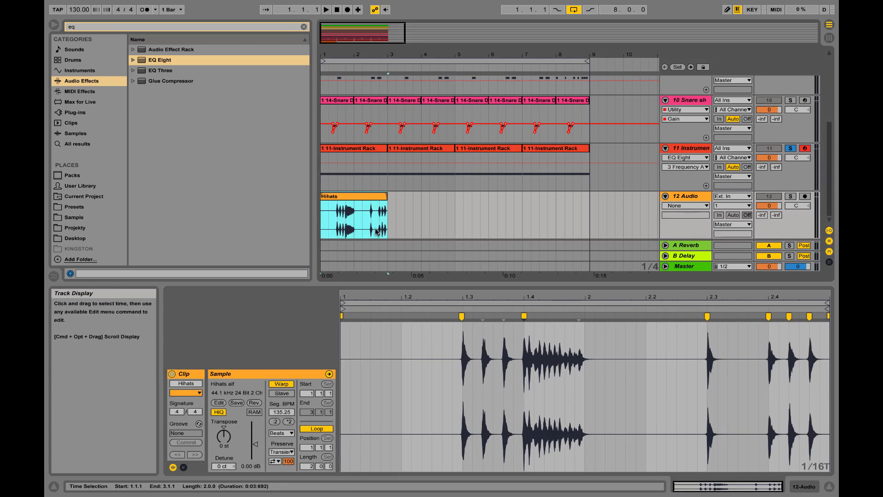
key(super+d)
key(super+d)
key(super+d)
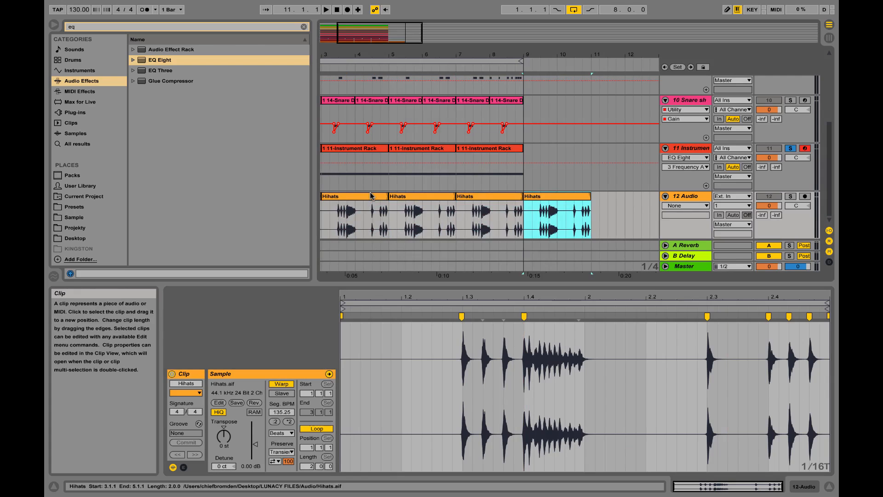
key(super+z)
drag(416, 54, 482, 54)
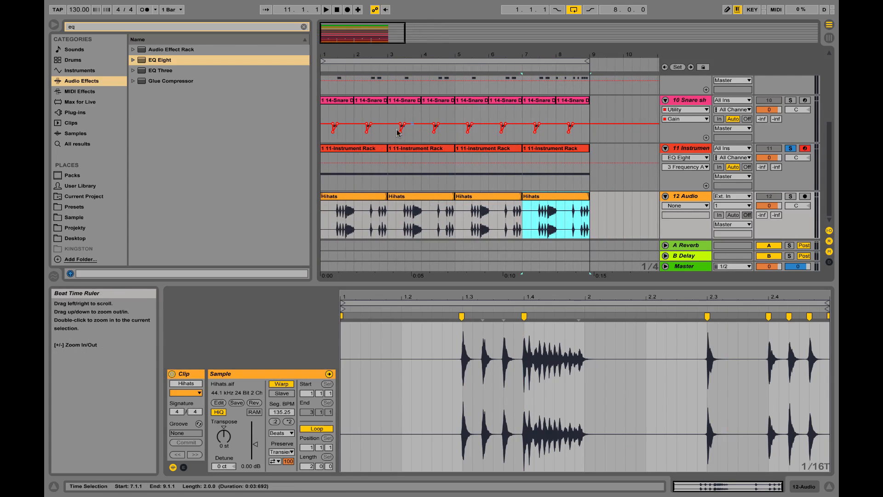
- On the 11 Instrument Rack track, unfold the Sidechain compressor and delete the folded EQ Eight, Utility and Compressor devices before it
click(348, 105)
click(370, 158)
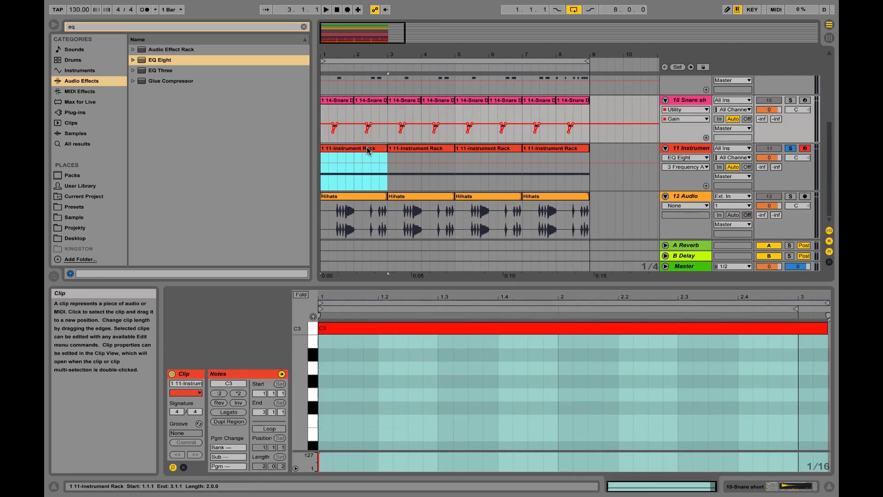
click(675, 146)
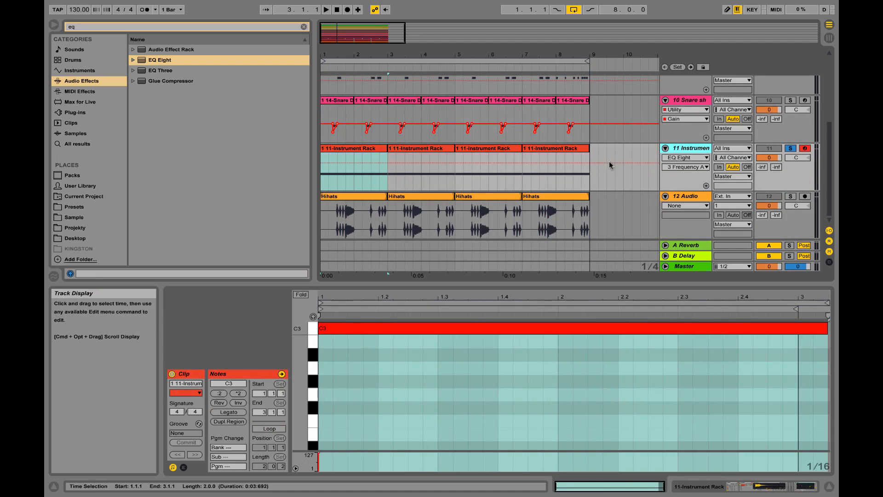
click(689, 147)
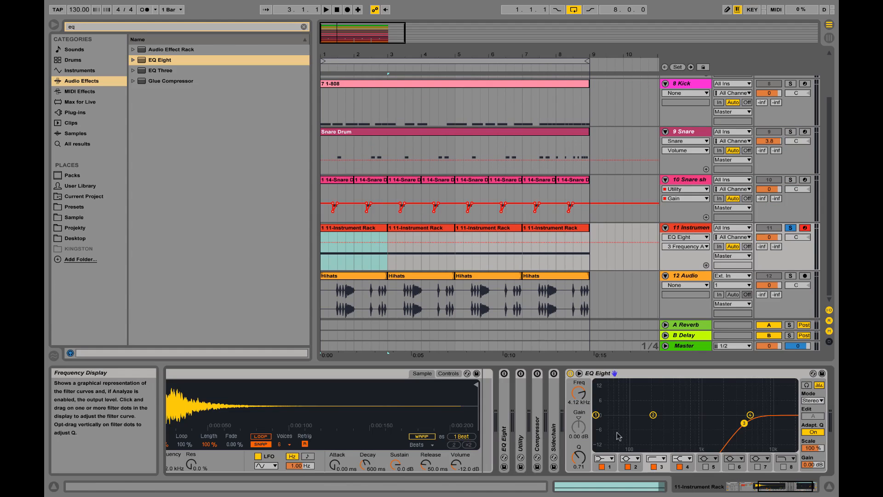
double_click(555, 375)
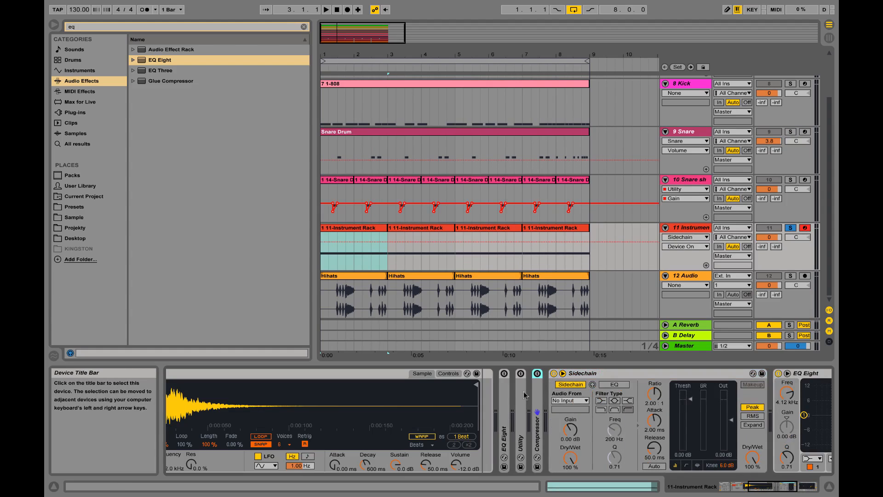
key(Delete)
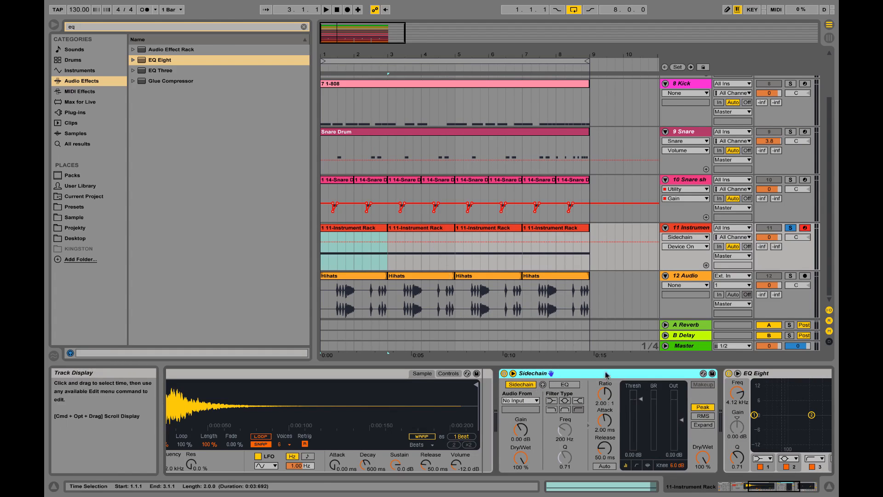
- Set the Sidechain compressor's input to 12-Audio, its threshold to -inf dB and its ratio to 3.60:1
click(519, 400)
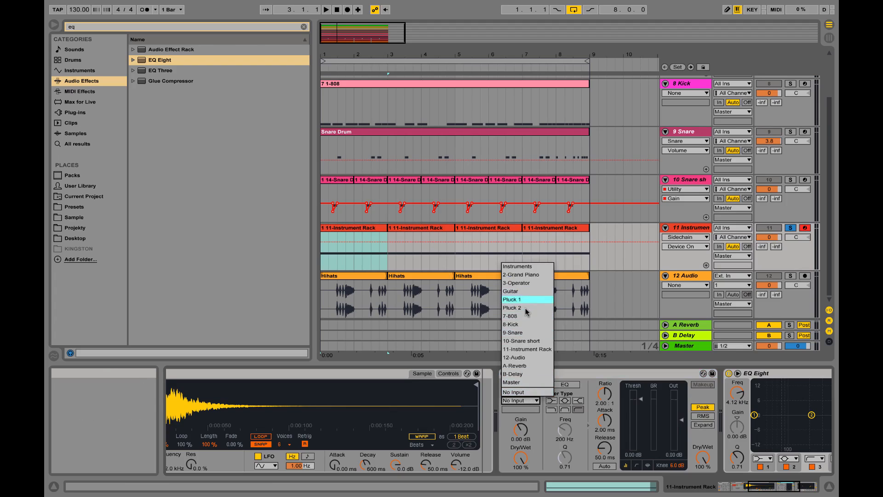
click(522, 357)
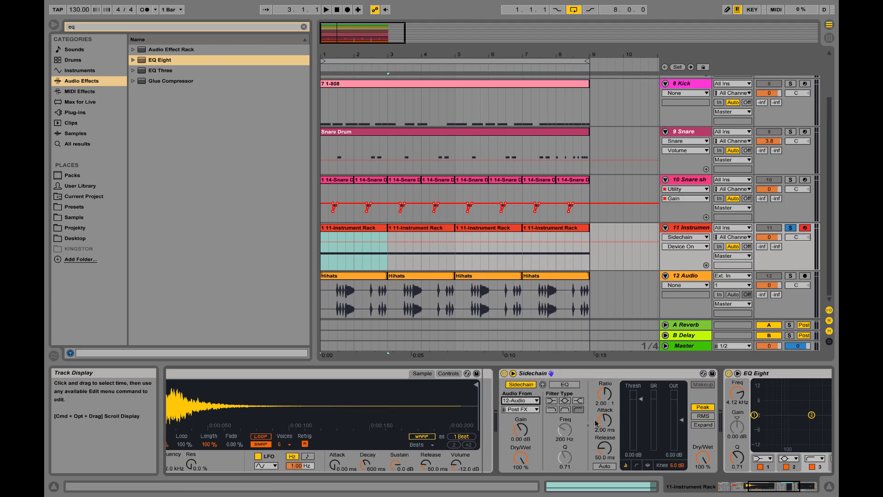
drag(639, 399, 639, 447)
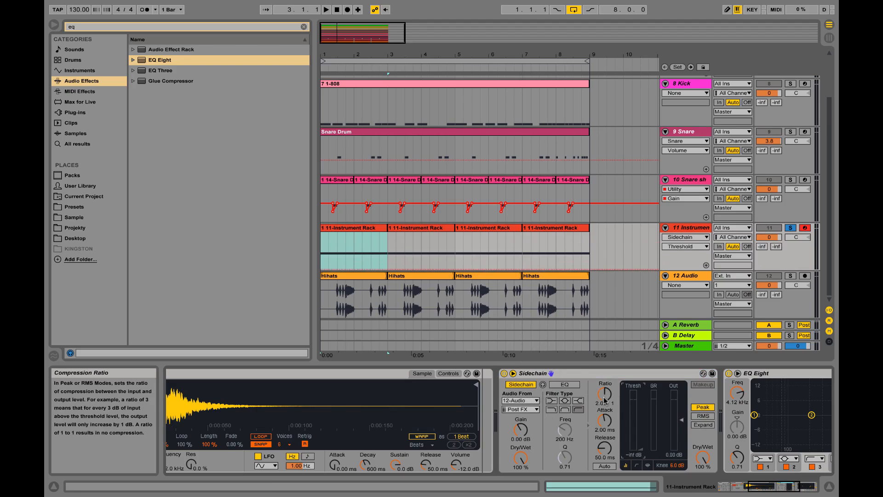
- Listen to the sidechained hi-hat rack from bar 1, first alone and again with the 12 Audio track soloed as well
click(366, 228)
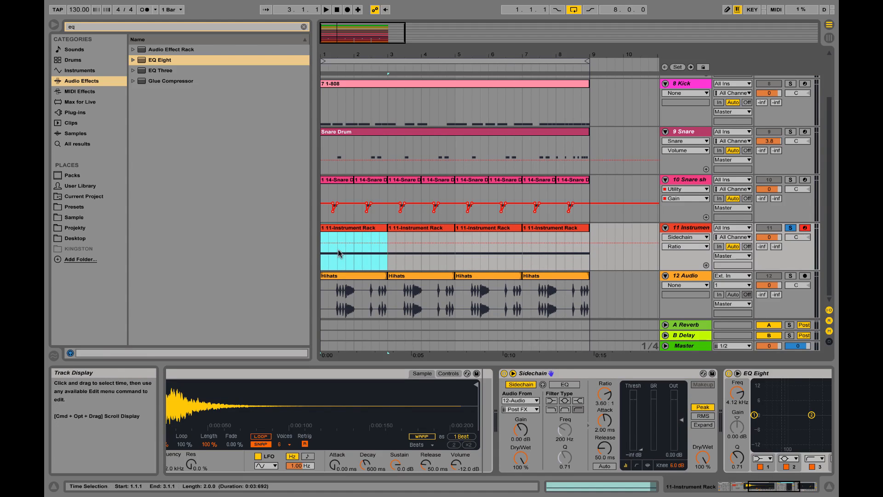
key(space)
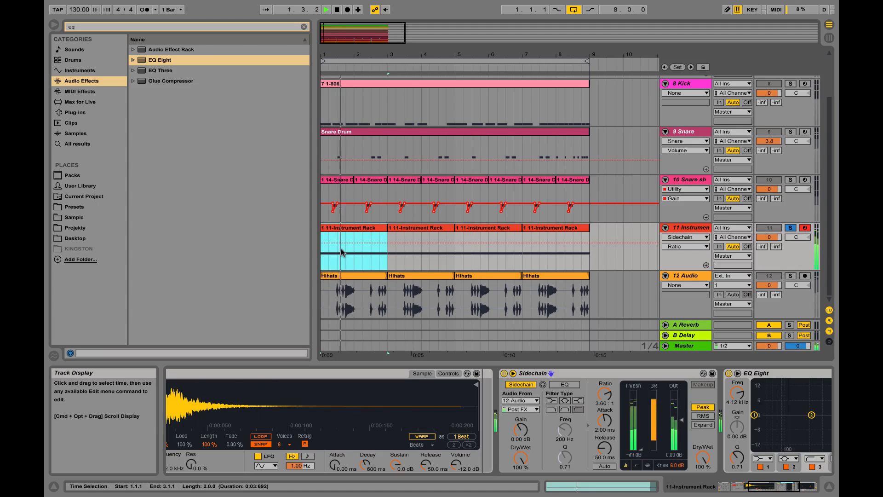
key(space)
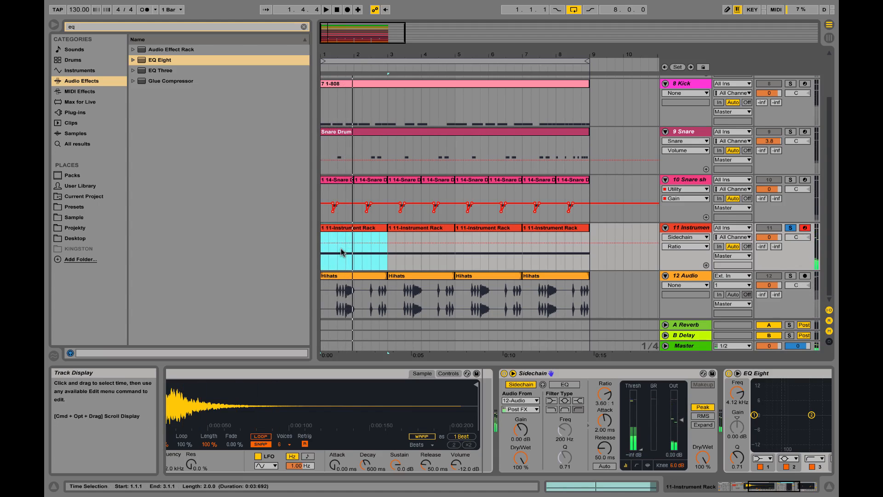
click(790, 275)
key(space)
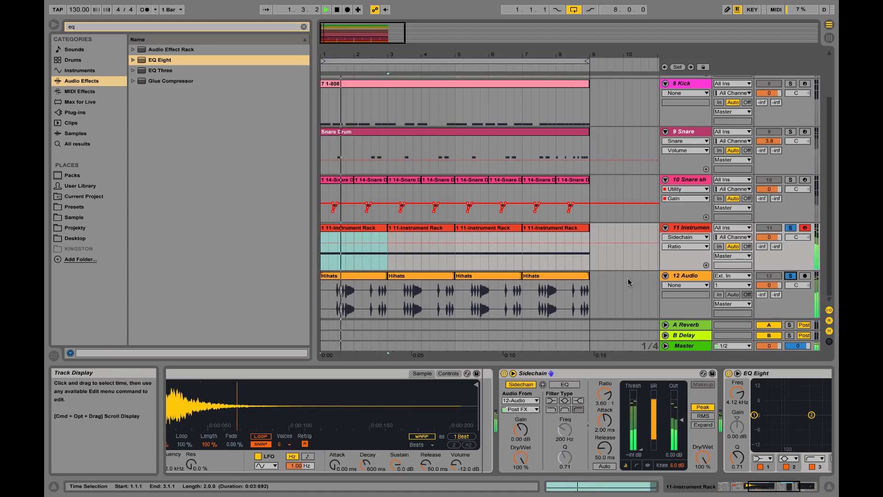
key(space)
- Set the 12 Audio track's volume to 2.1 dB and add an EQ Eight with band 2 as a low cut at 2.20 kHz
click(703, 276)
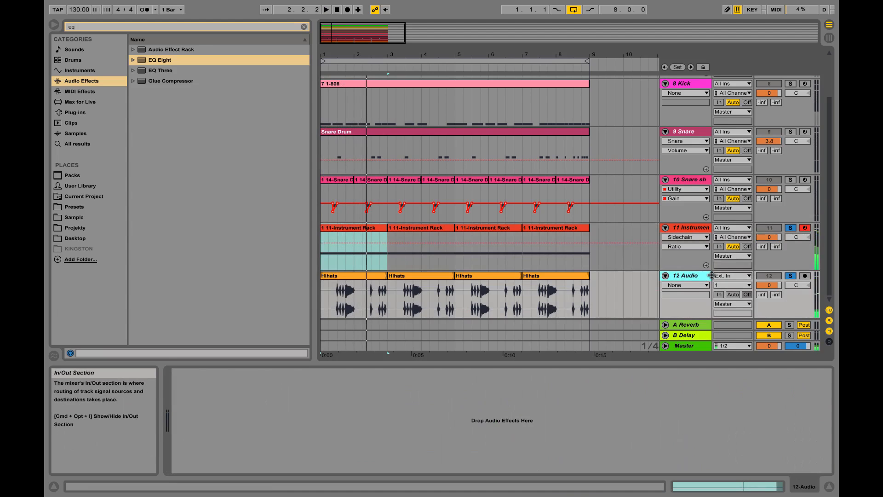
drag(769, 285, 769, 282)
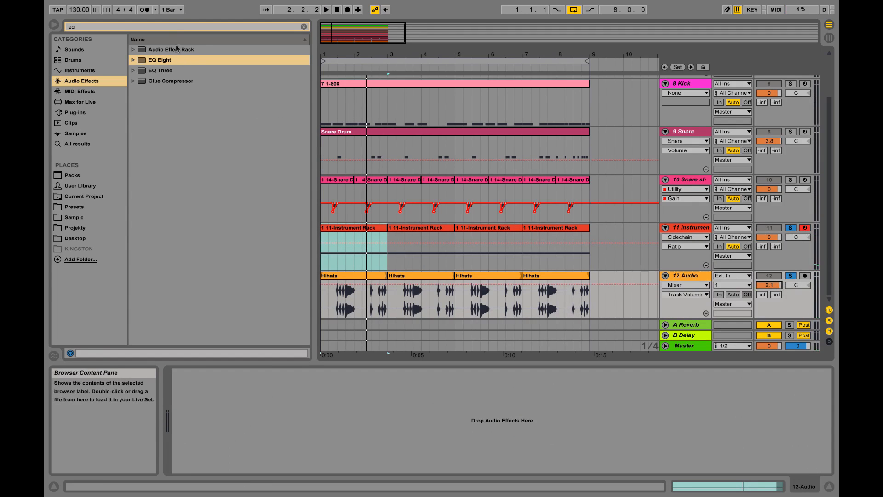
click(163, 28)
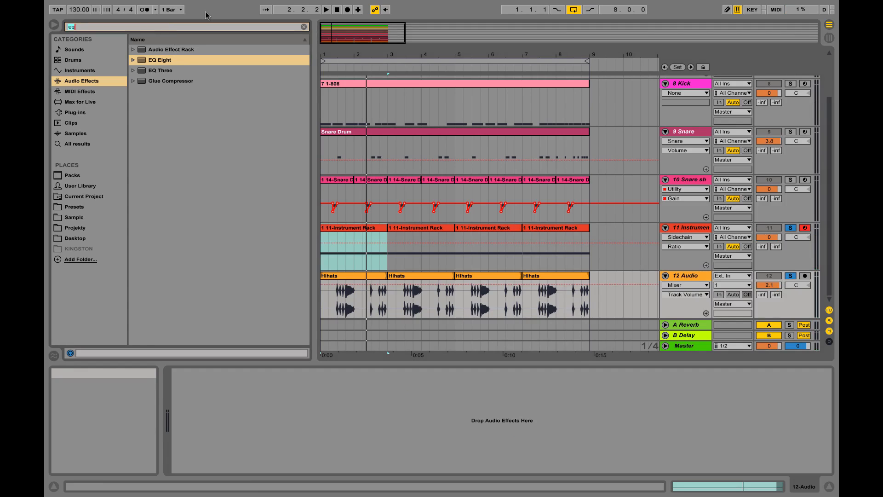
key(BackSpace)
drag(166, 155, 449, 296)
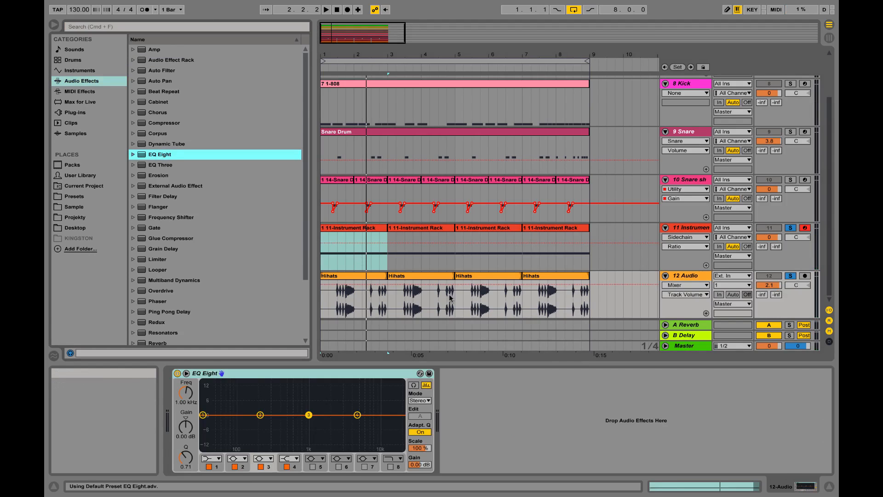
click(238, 459)
click(237, 403)
click(185, 392)
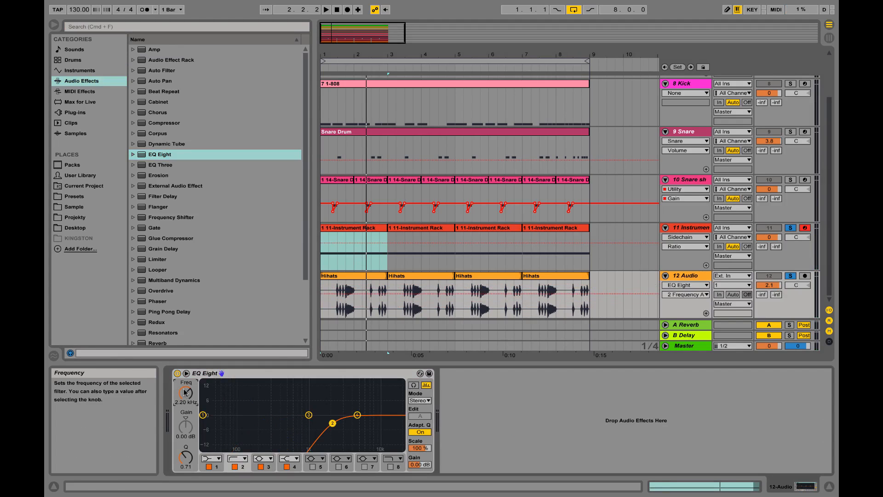
- Lower the master volume to -2.3 dB while the soloed hi-hats play, and unsolo both hi-hat tracks
key(space)
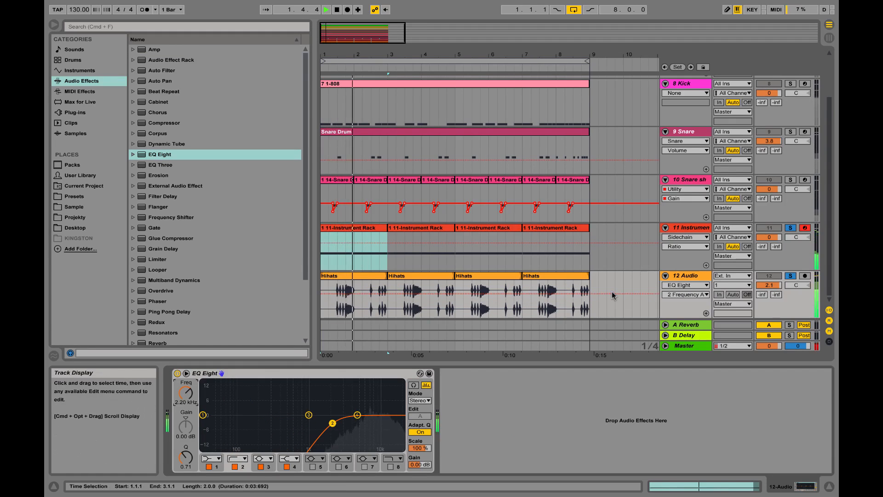
key(space)
drag(769, 346, 769, 353)
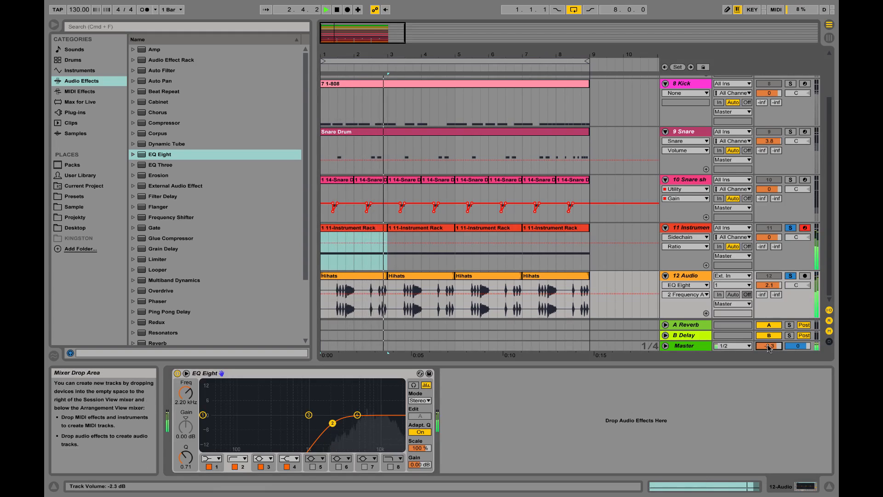
key(space)
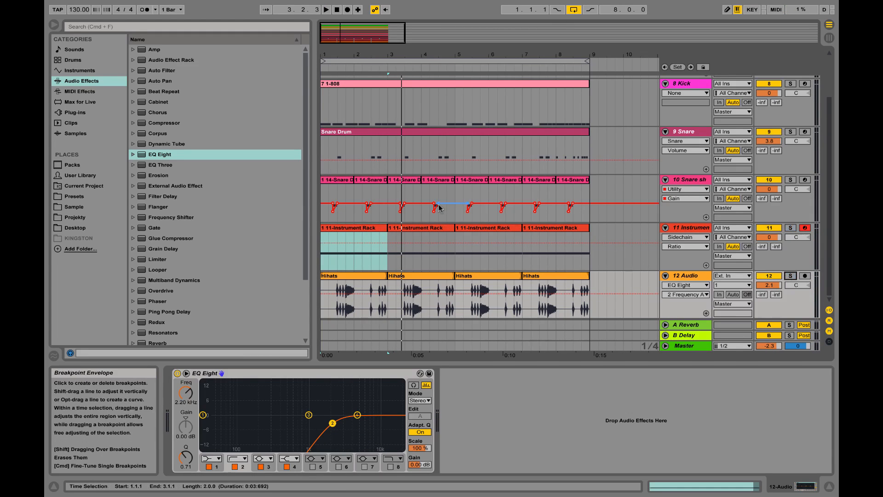
- Balance the full mix during playback: master at -5.6 dB, 12 Audio at 1.3 dB and 11 Instrument Rack at -2.3 dB
key(space)
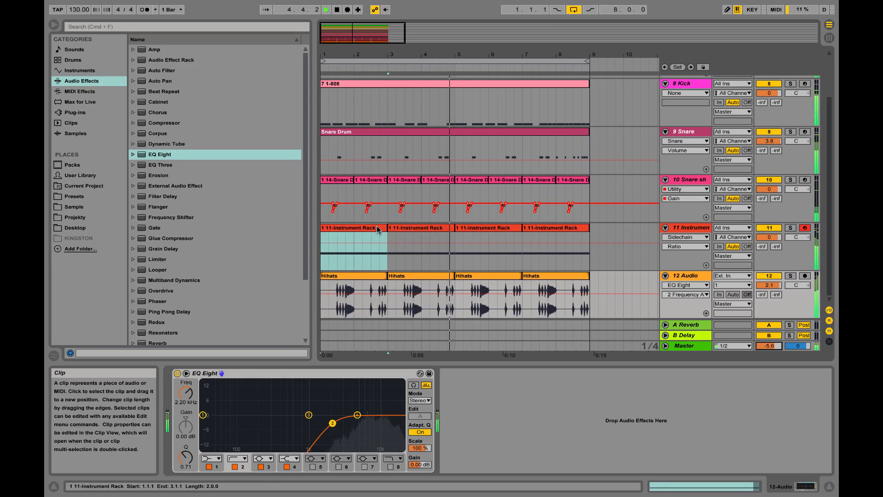
drag(765, 285, 766, 287)
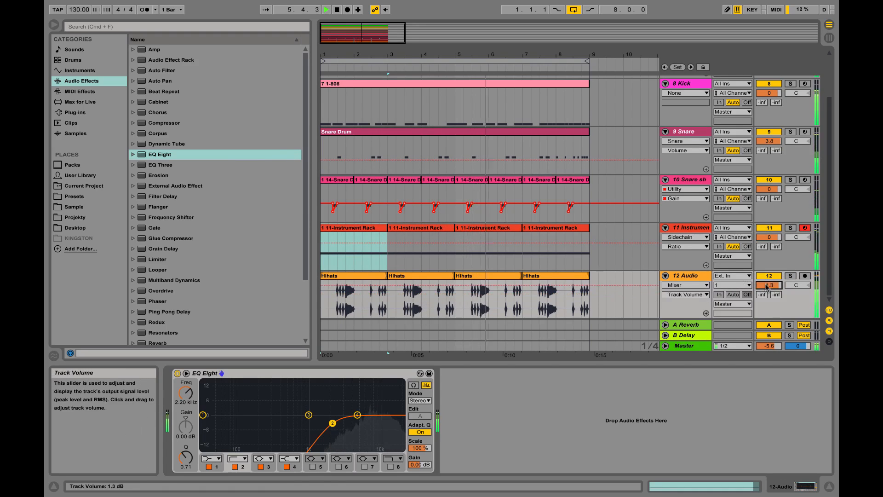
drag(765, 238, 765, 243)
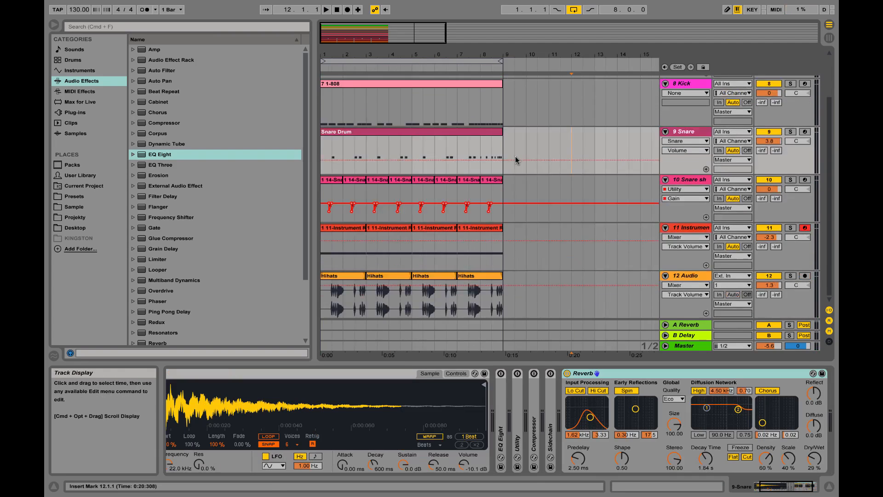
- Group the tracks from 7 808 through 12 Audio and name the group Drums
scroll(512, 159, up, 3)
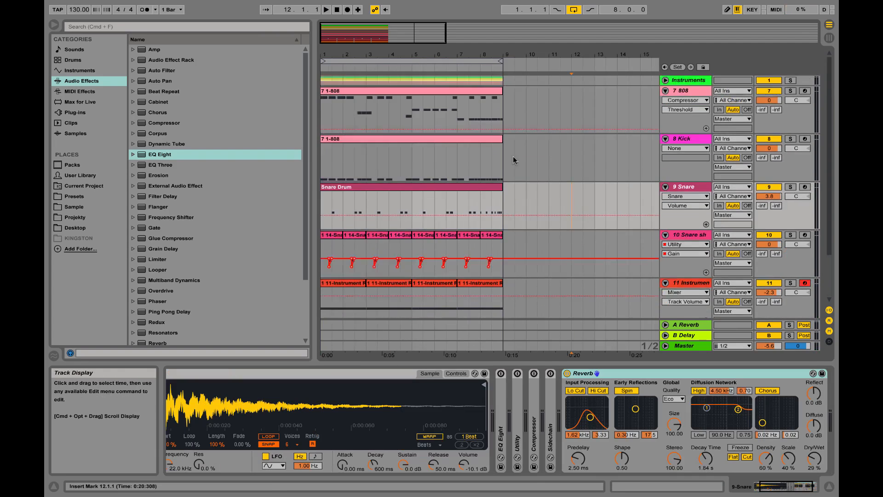
scroll(512, 159, down, 3)
scroll(513, 160, up, 3)
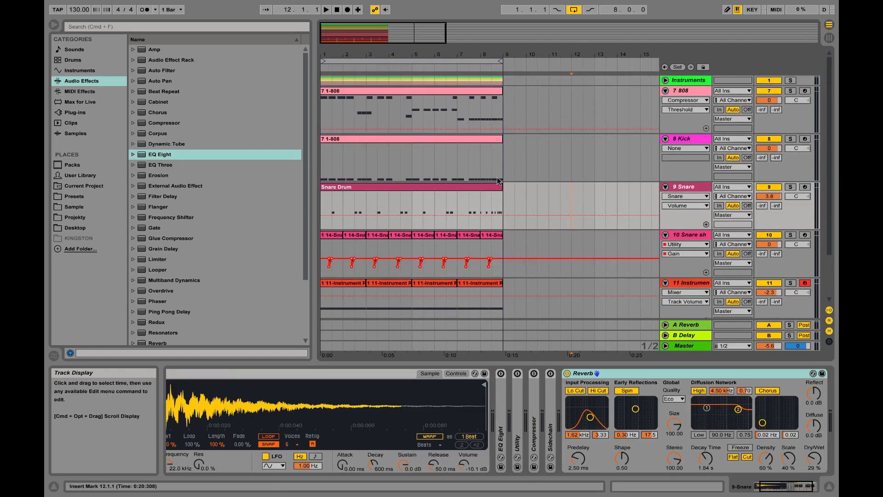
click(707, 101)
scroll(685, 207, down, 3)
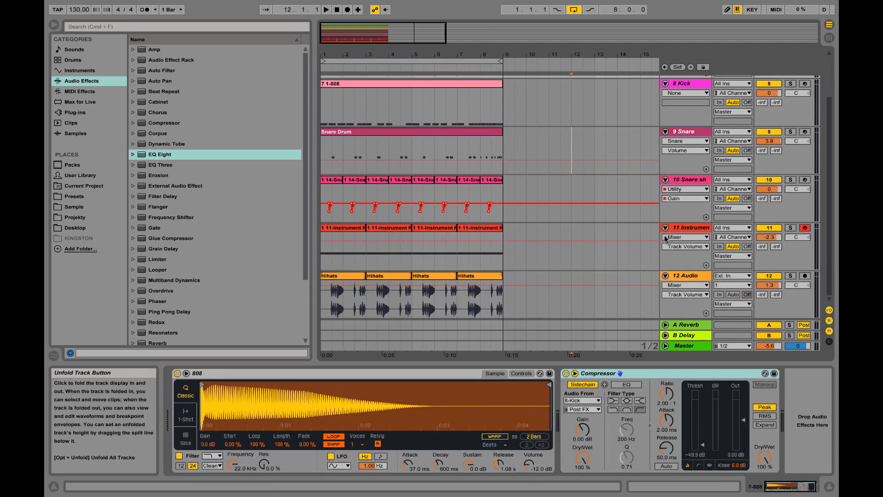
click(684, 276)
scroll(675, 260, up, 2)
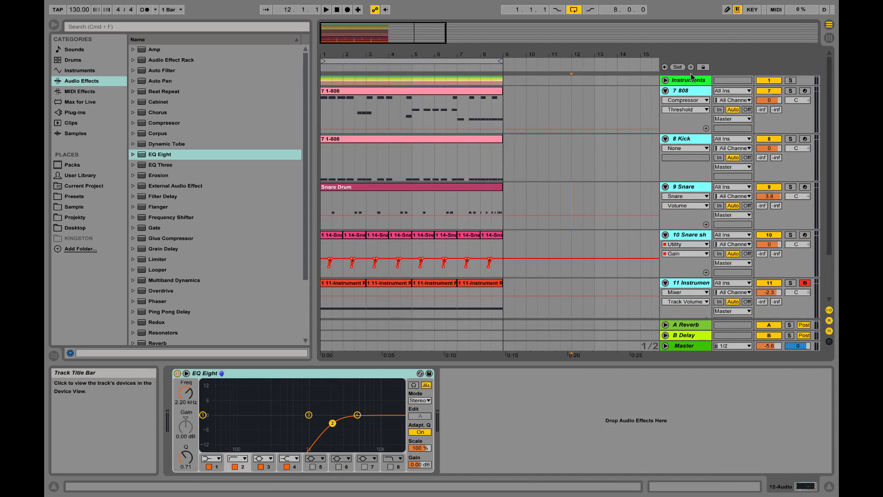
key(super+g)
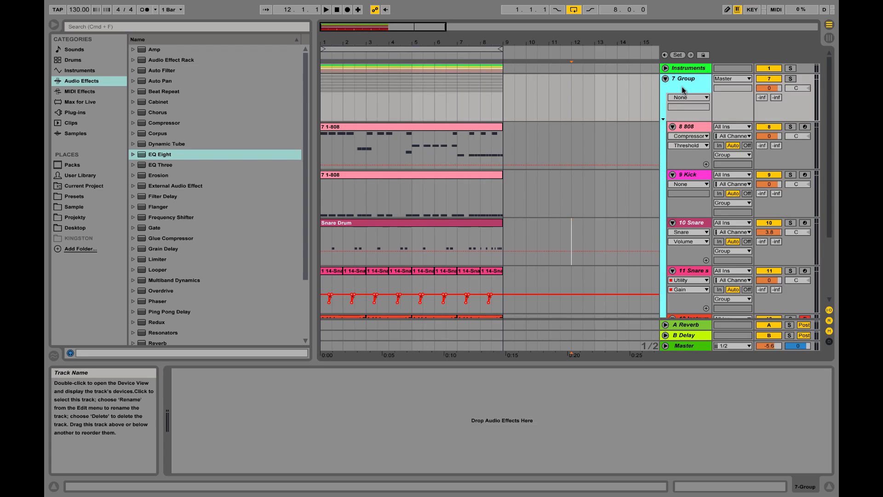
key(super+r)
text(D)
- Rename the 12 Instrument Rack track to Hihats and the 13 Audio track to Hihats 2
scroll(710, 232, down, 4)
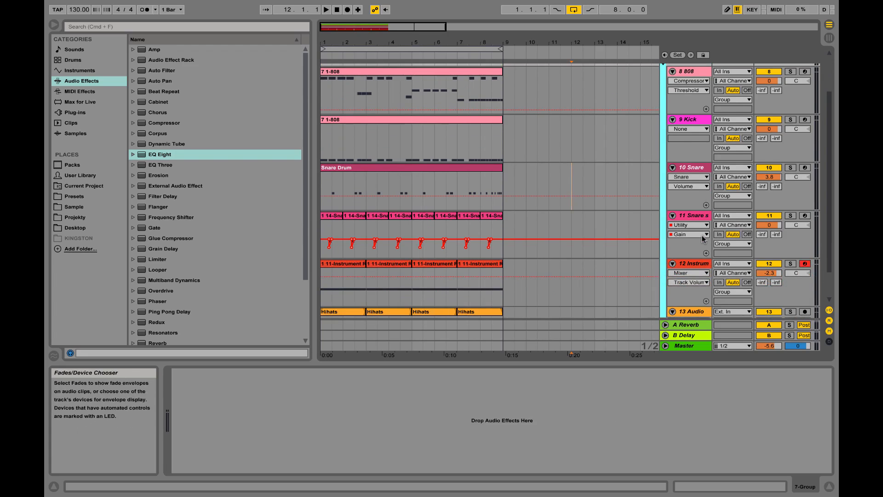
click(692, 228)
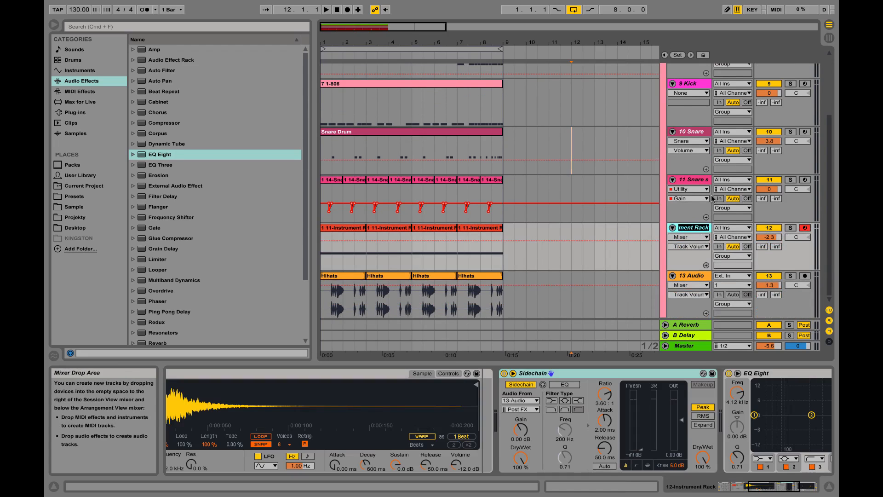
key(super+r)
text(H)
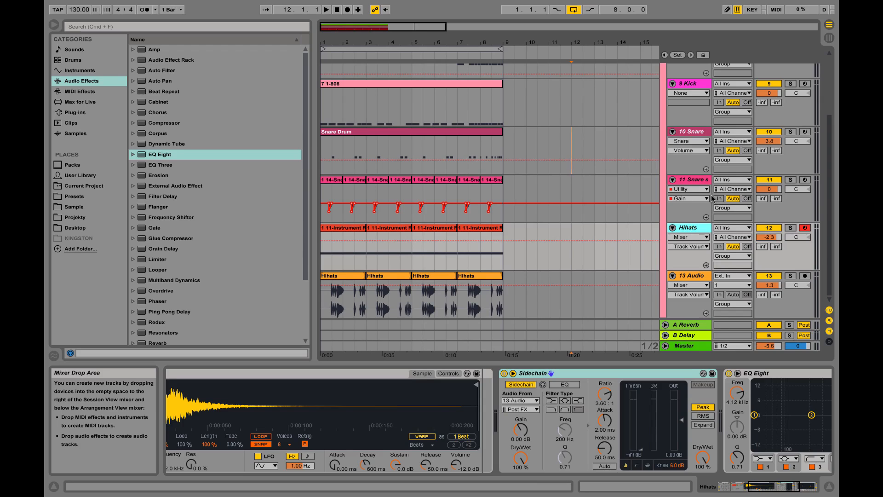
click(705, 276)
key(super+r)
text(H)
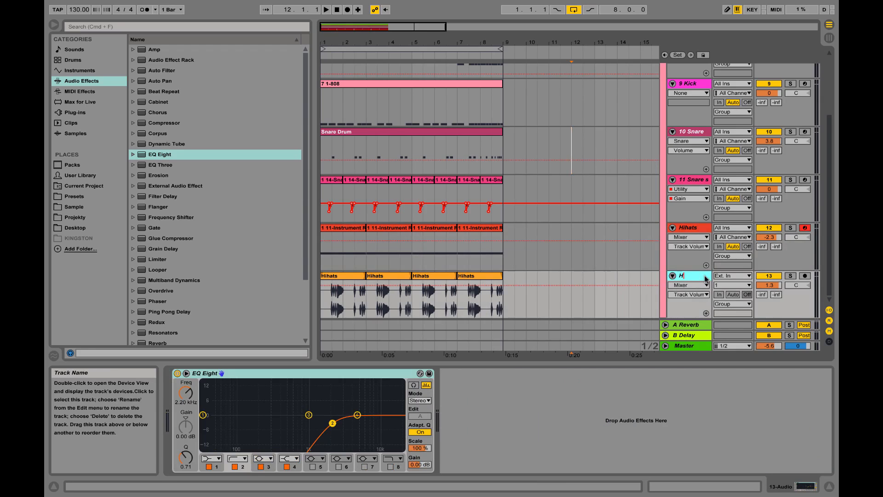
text(ihats 2)
key(Return)
- Unfold the Instruments and Drums groups to review all tracks, and select the Grand Piano clip starting at 1.1.1
scroll(731, 266, up, 5)
click(665, 78)
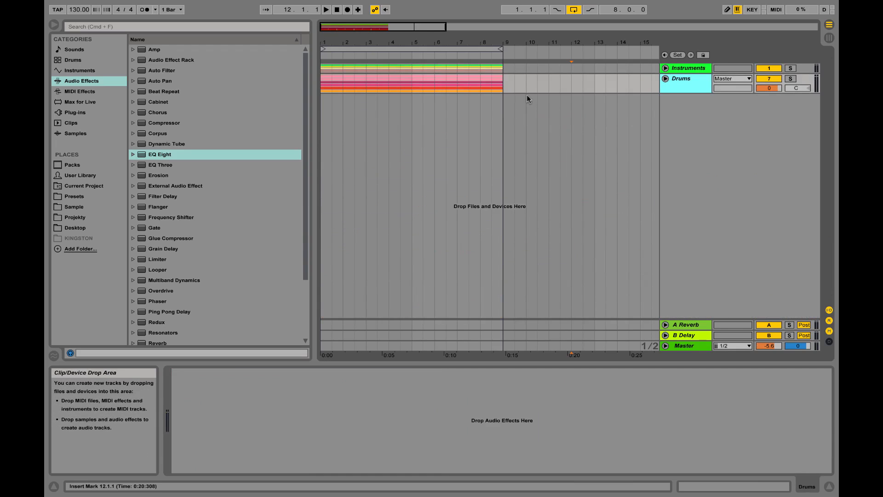
click(666, 68)
scroll(423, 167, down, 2)
scroll(424, 168, down, 10)
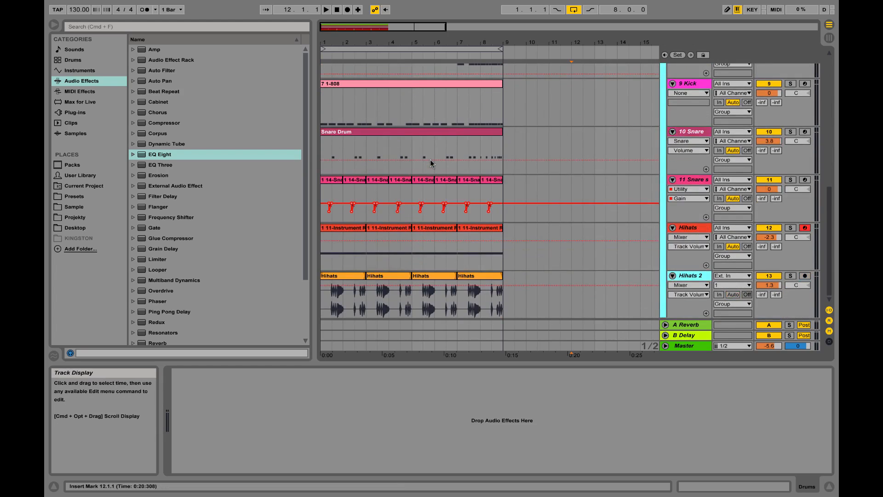
scroll(430, 161, up, 10)
click(332, 88)
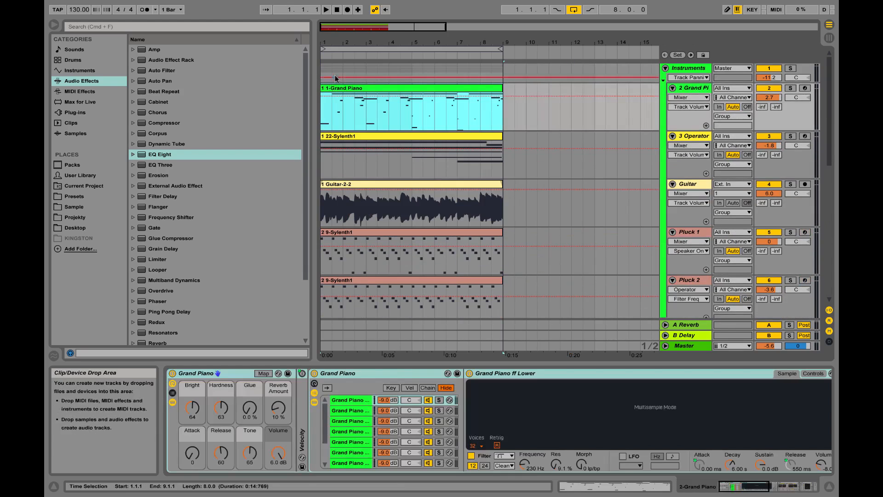
- Review the full arrangement's tracks in the Drums, Instruments, DUCK and Other groups
scroll(342, 212, down, 10)
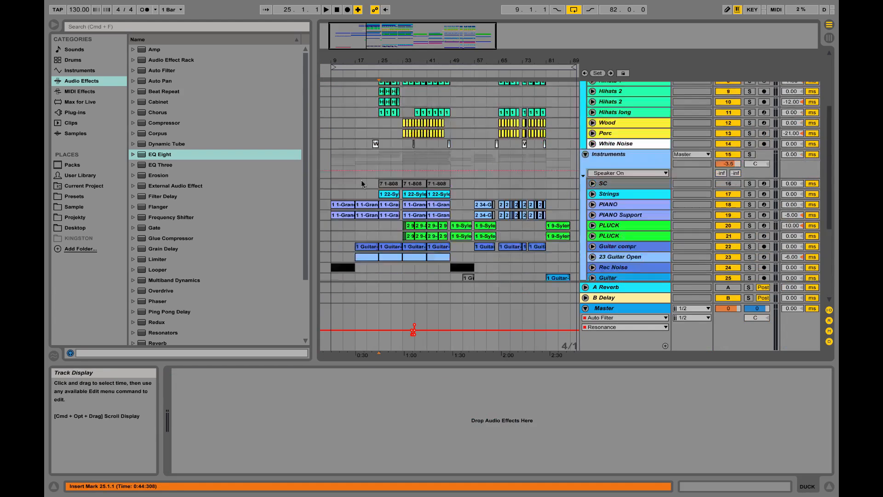
scroll(388, 219, up, 3)
scroll(388, 219, down, 3)
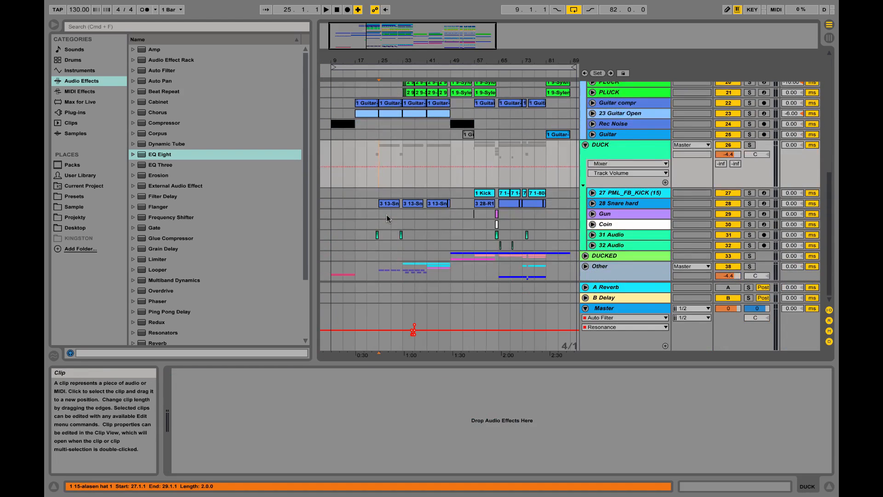
scroll(388, 218, up, 8)
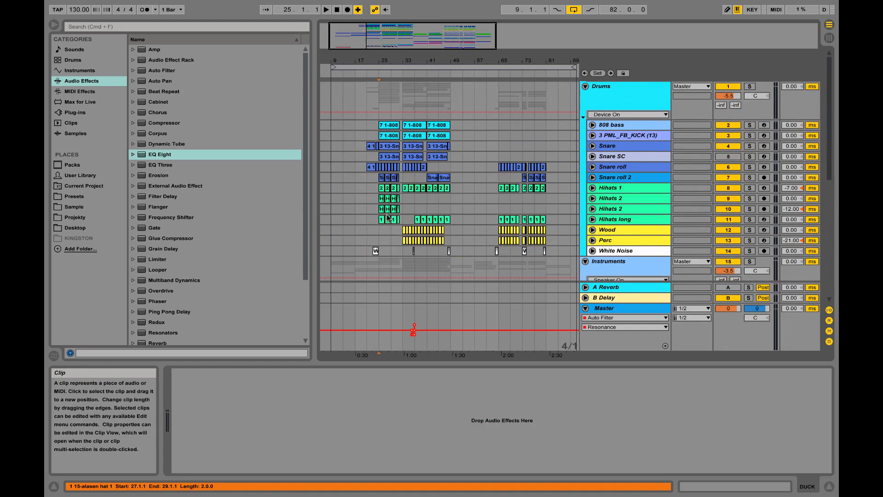
click(392, 225)
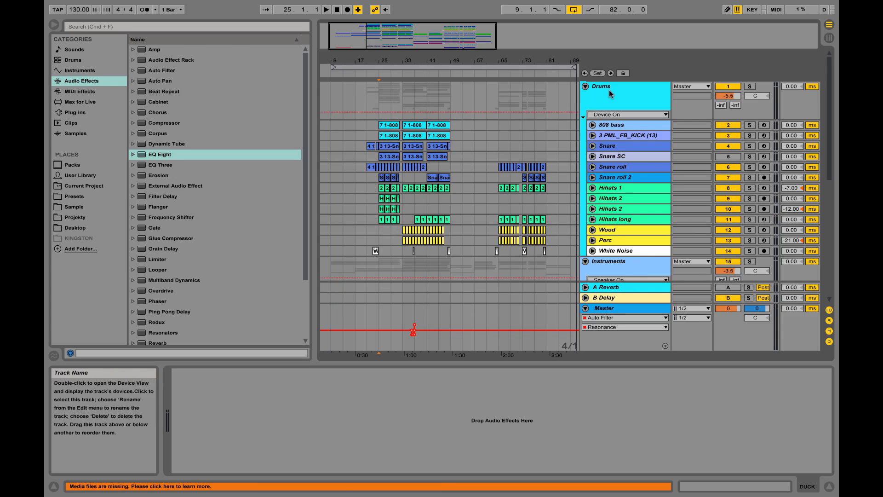
scroll(533, 204, down, 8)
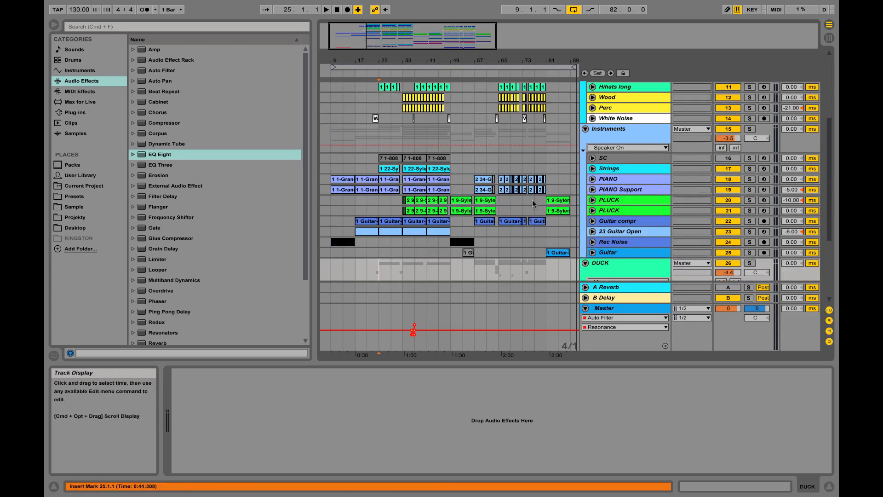
- Solo the Instruments group and inspect the device chains of the Strings and PIANO Support tracks
click(619, 138)
click(749, 128)
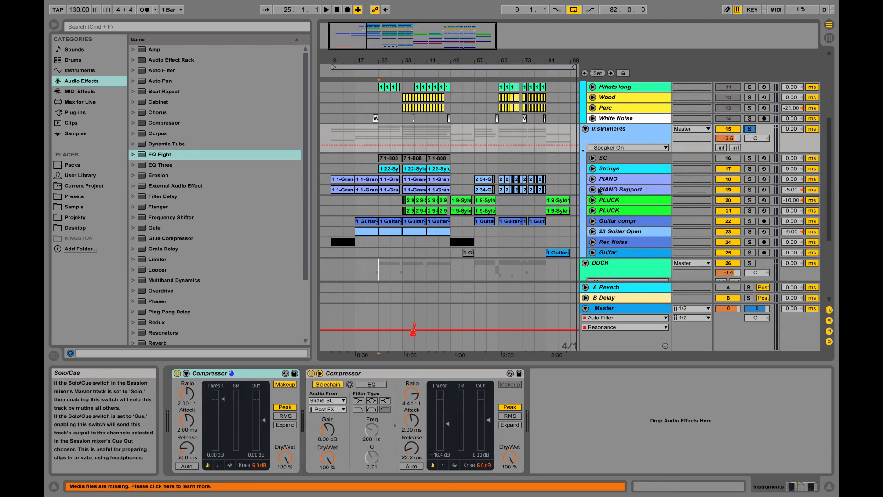
drag(387, 61, 447, 86)
click(646, 168)
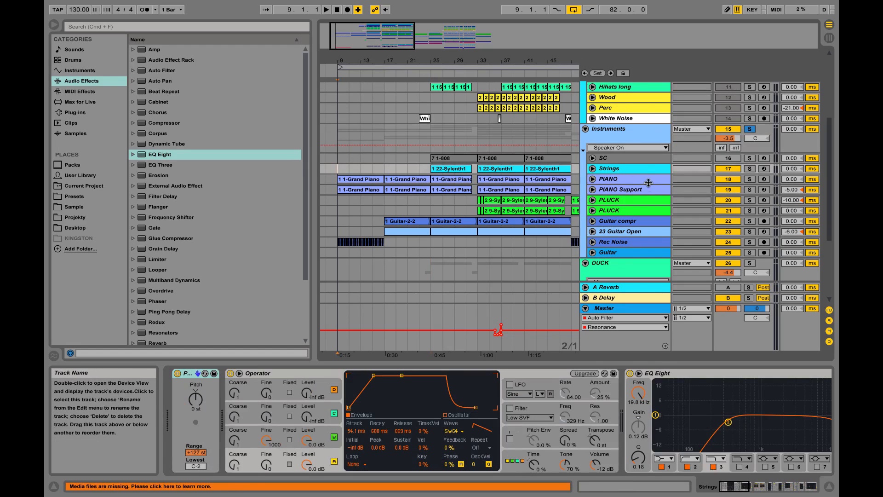
click(593, 190)
click(604, 191)
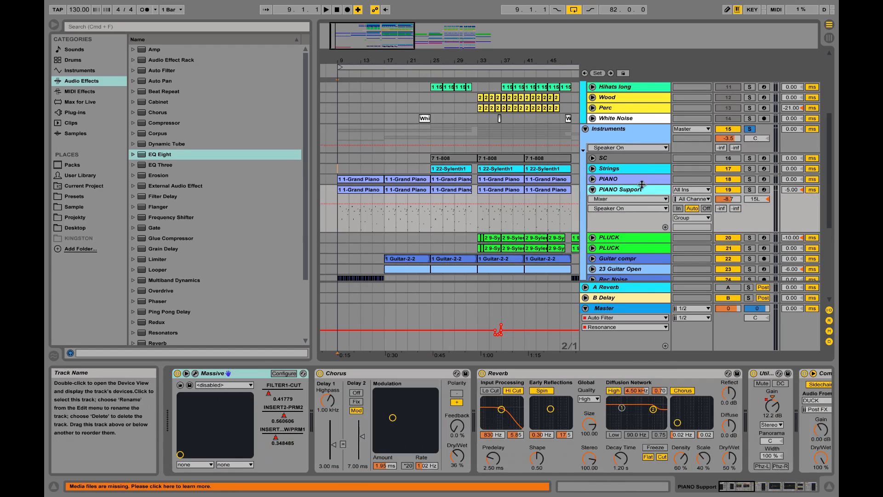
click(593, 189)
- Audition the PIANO track soloed from bar 9, adding PIANO Support to the solo during playback
click(749, 179)
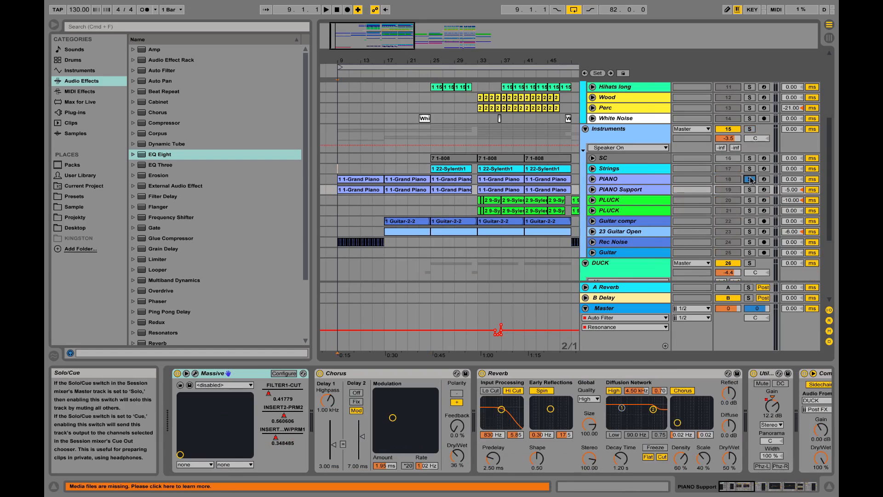
key(space)
click(750, 190)
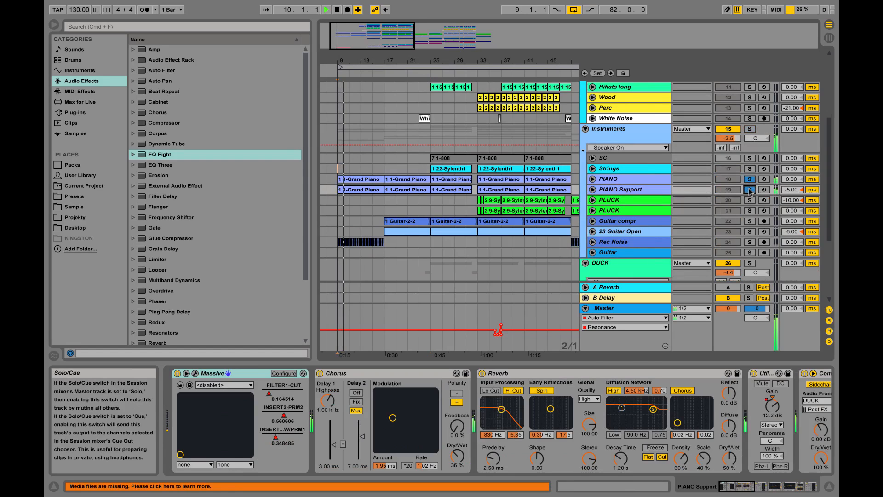
key(space)
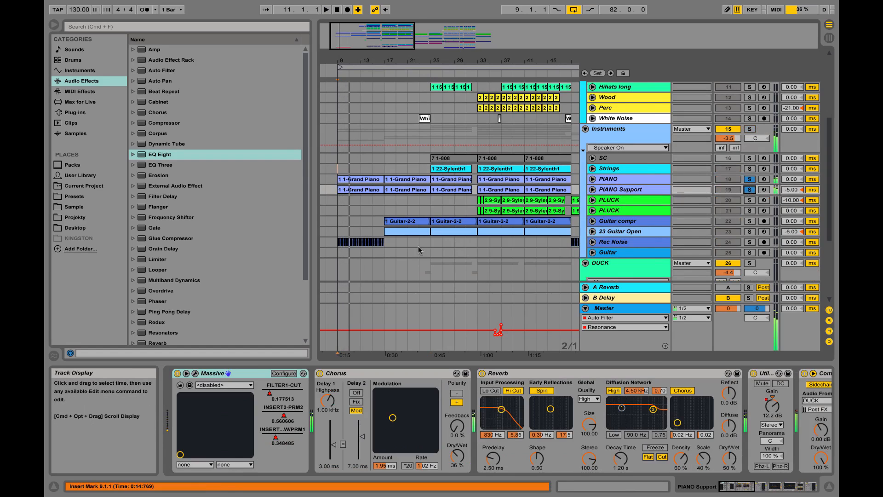
- Unfold the Rec Noise track, audition it soloed from bar 9, and clear its solo
click(749, 242)
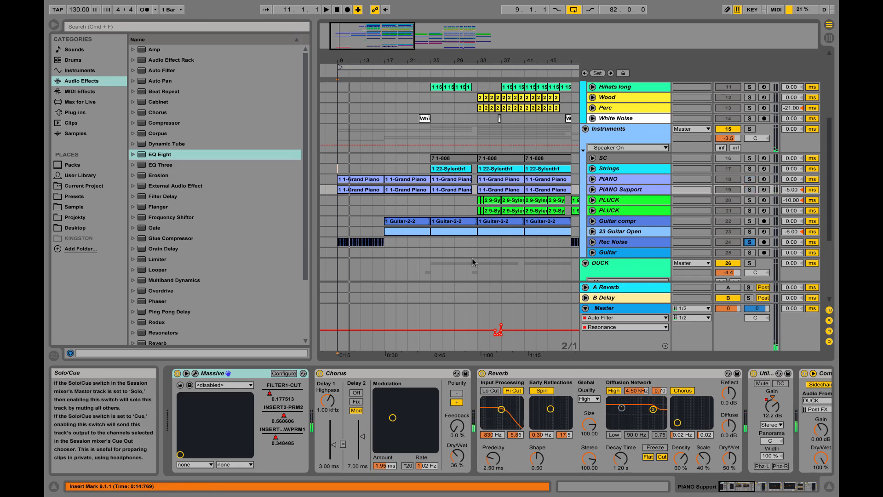
click(598, 244)
click(593, 242)
key(space)
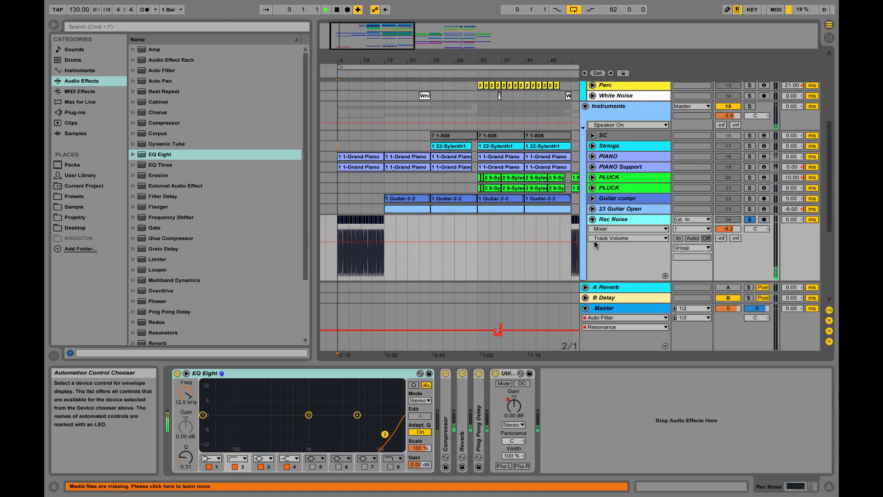
key(space)
click(746, 220)
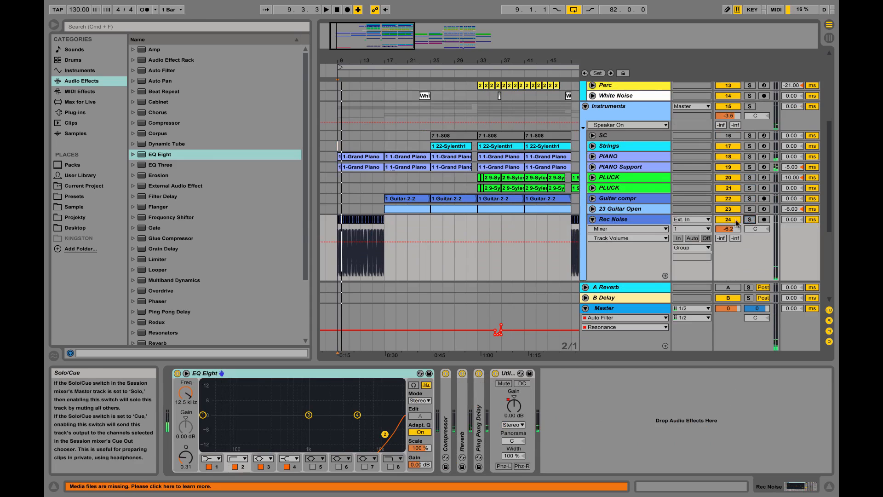
- Audition the Guitar compr track soloed from bar 17
click(387, 187)
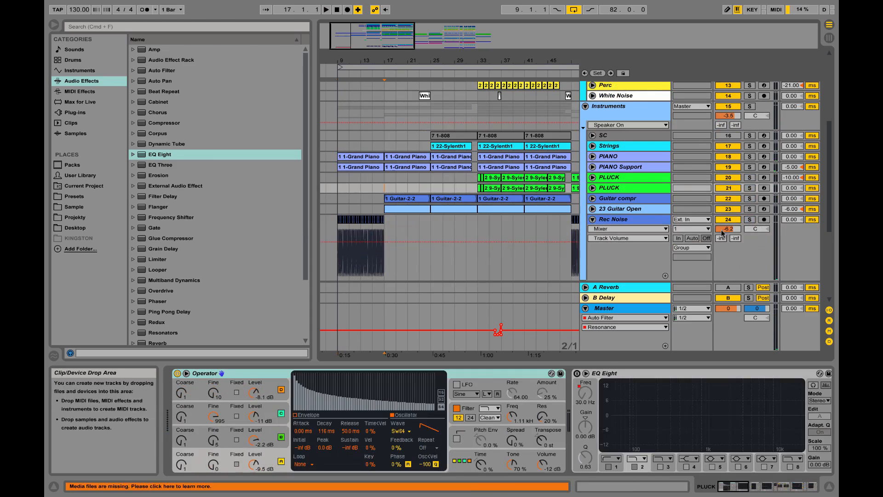
click(749, 199)
key(space)
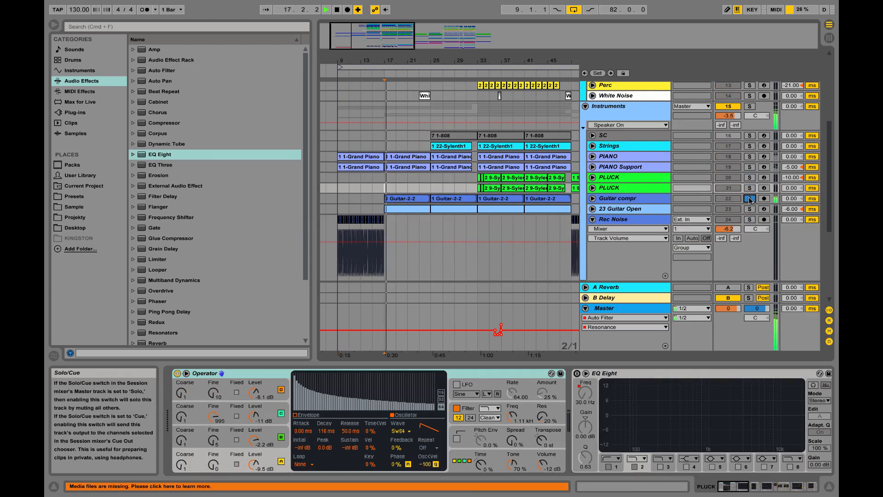
key(space)
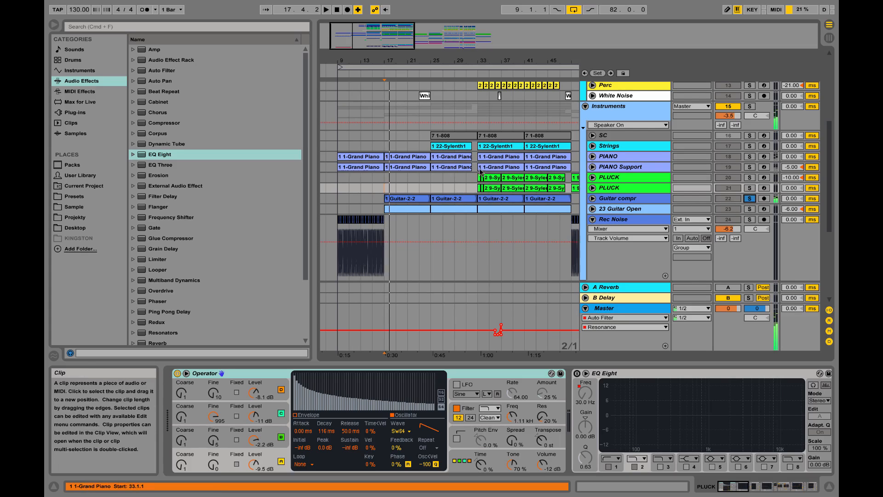
- Audition the whole Instruments group soloed from bar 33
click(477, 124)
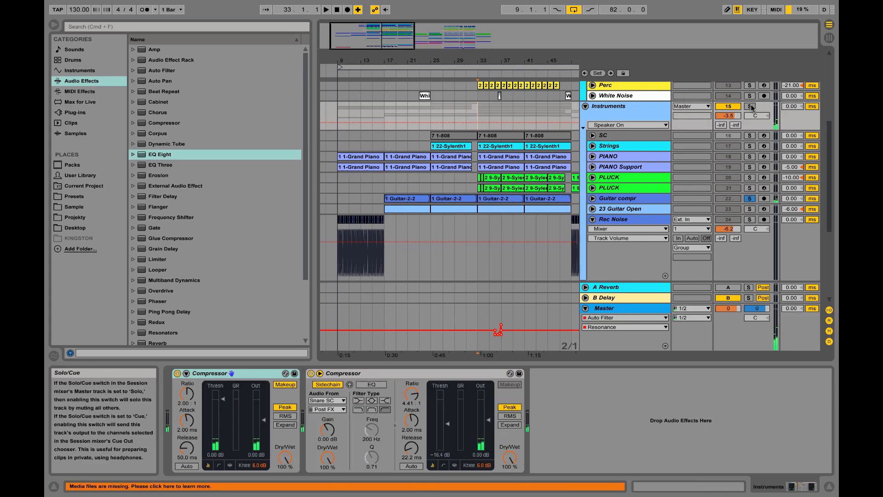
click(750, 107)
key(space)
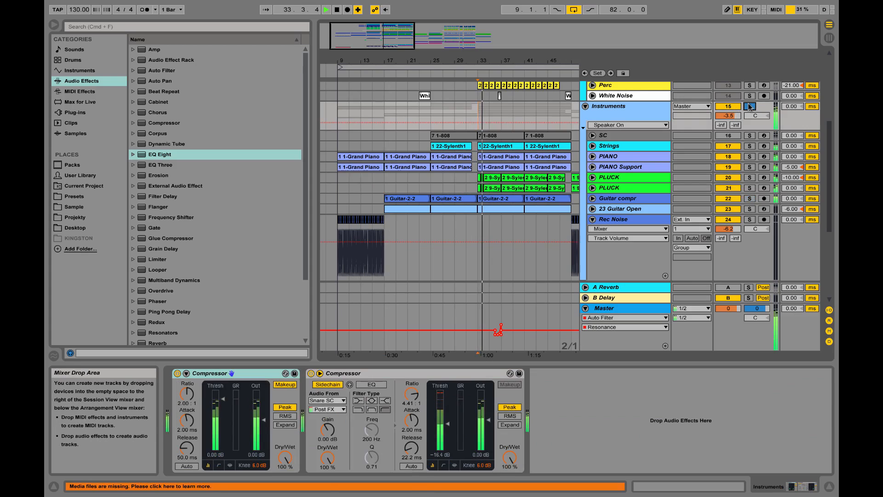
key(space)
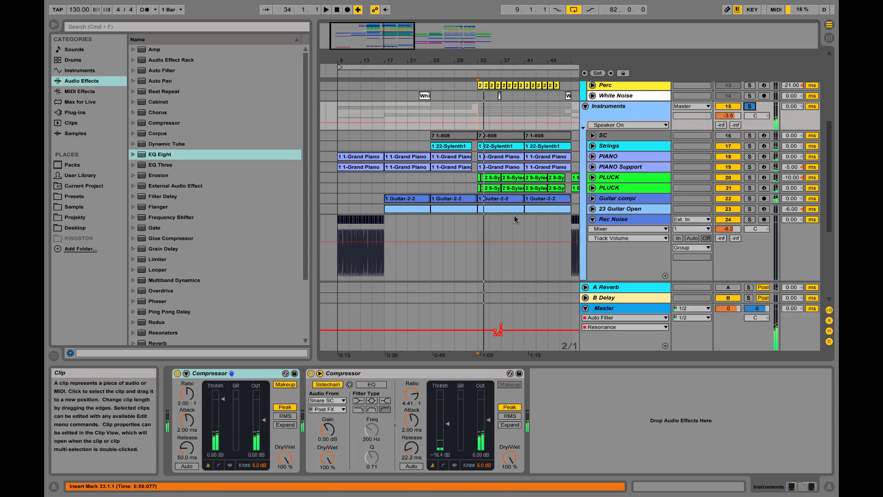
- Audition the Drums group soloed from bar 33
scroll(510, 236, up, 5)
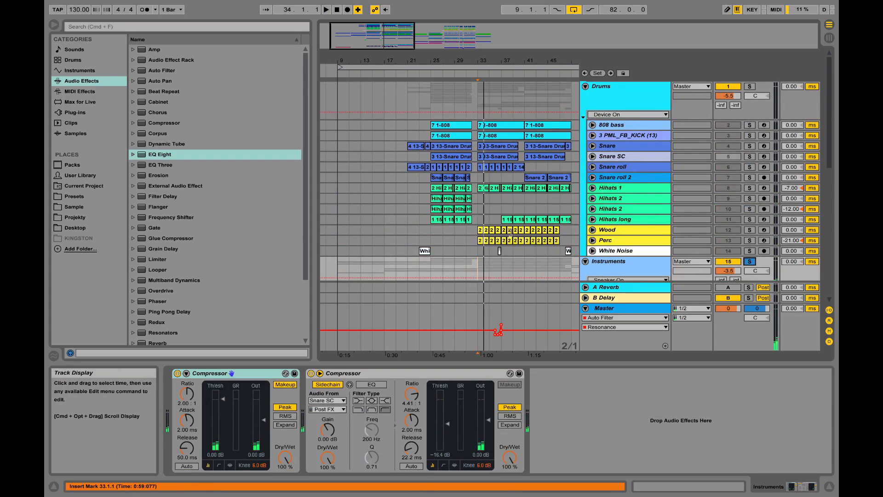
click(478, 95)
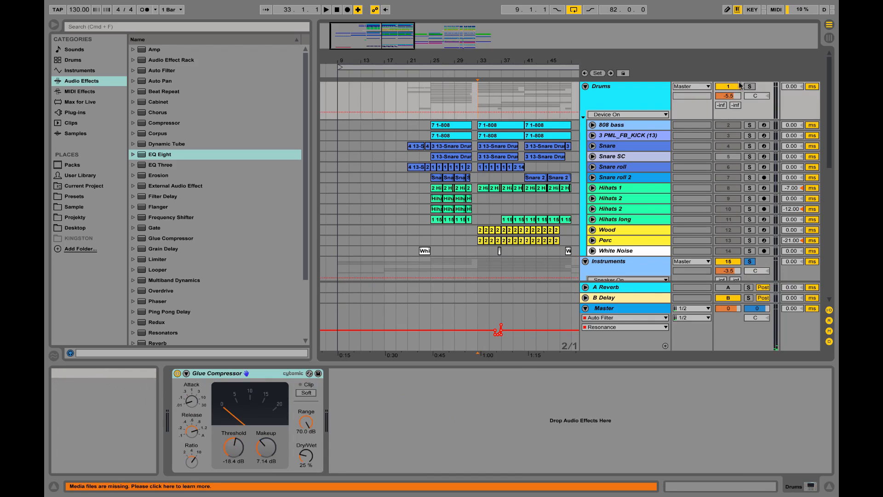
click(749, 86)
key(space)
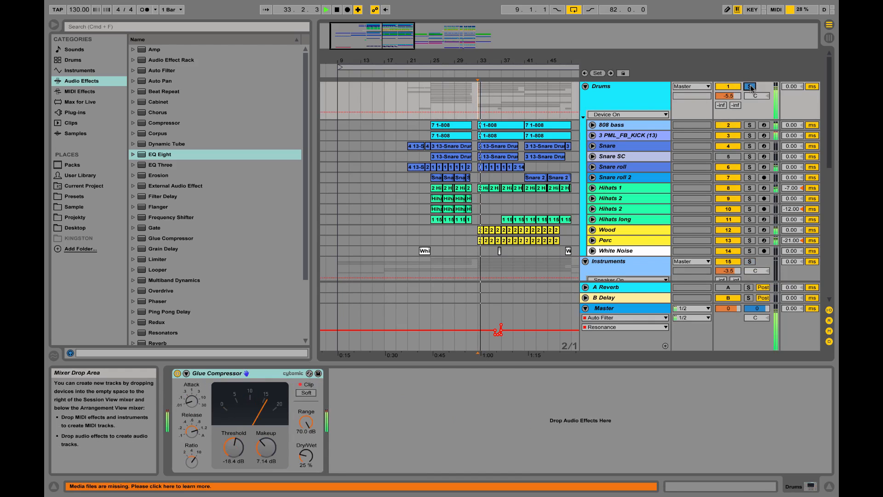
key(space)
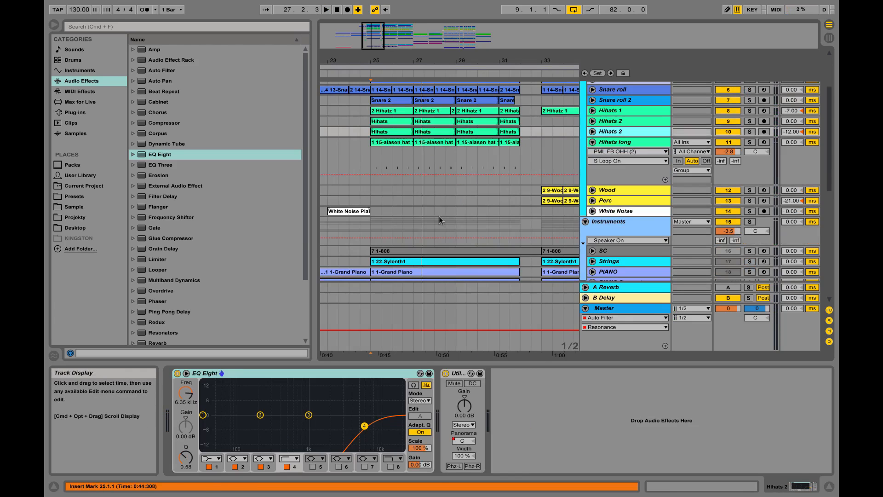
- Audition the Hihats long clip from 25.1.1 soloed, and clear the solo to hear it within the full mix
click(417, 141)
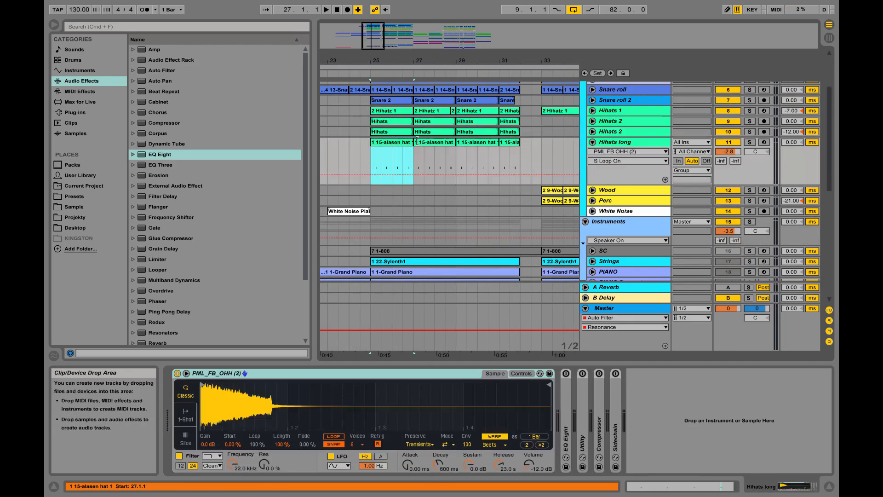
click(752, 143)
key(space)
click(752, 143)
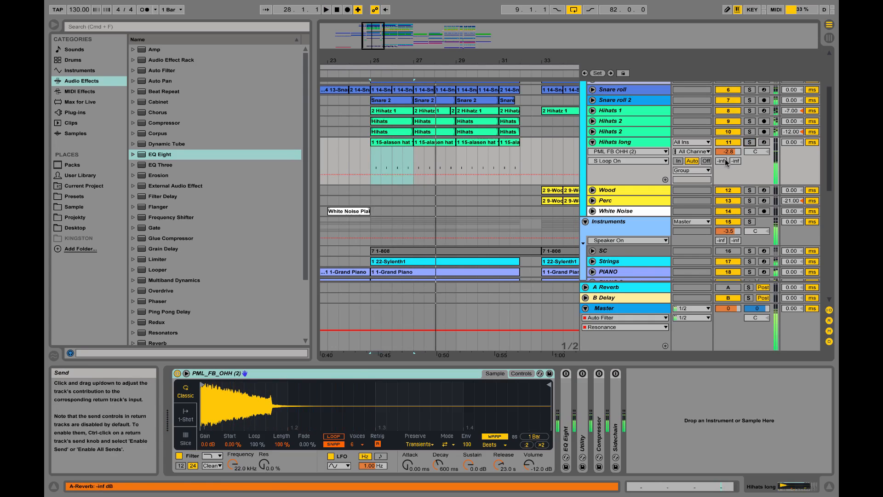
key(space)
- Look over the whole arrangement and audition the DUCK group soloed from bar 57
scroll(368, 184, up, 4)
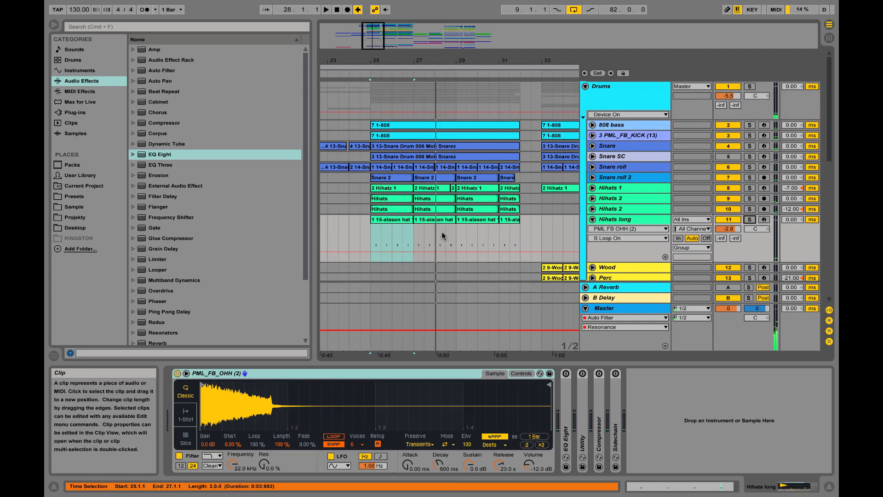
scroll(409, 232, down, 3)
scroll(409, 229, down, 6)
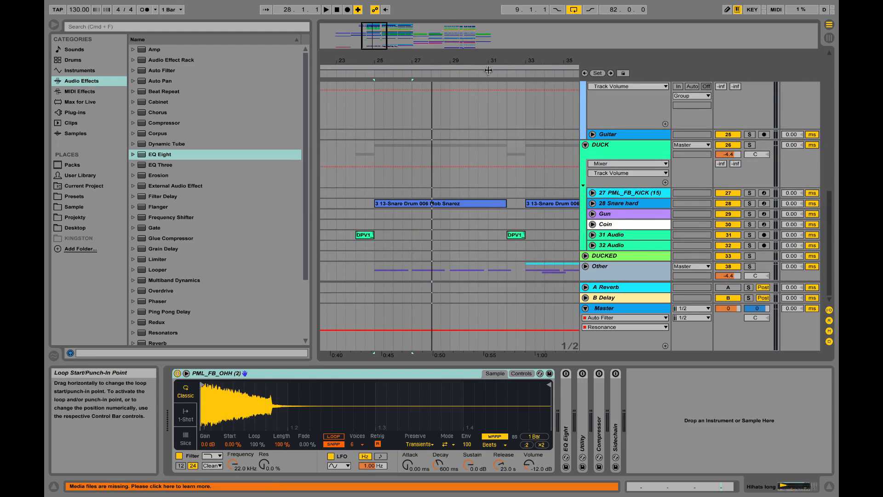
drag(486, 61, 486, 14)
scroll(490, 114, up, 8)
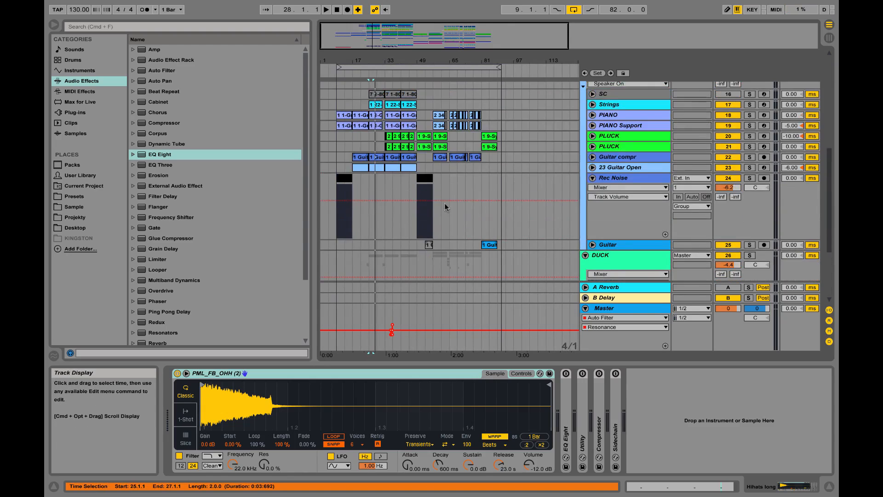
scroll(444, 164, down, 4)
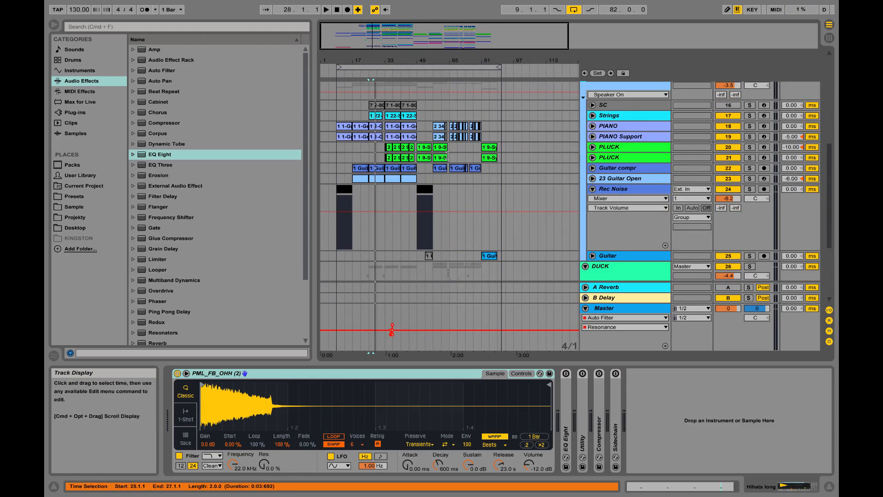
scroll(597, 147, down, 4)
click(597, 146)
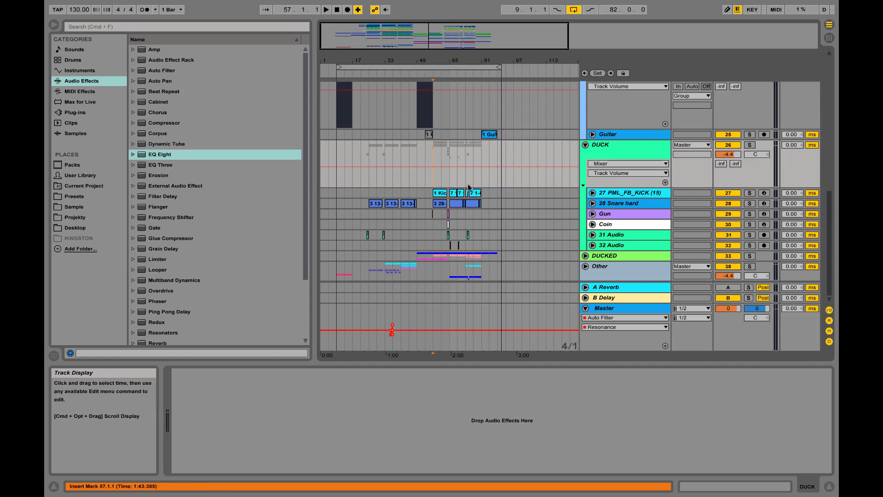
click(749, 146)
key(space)
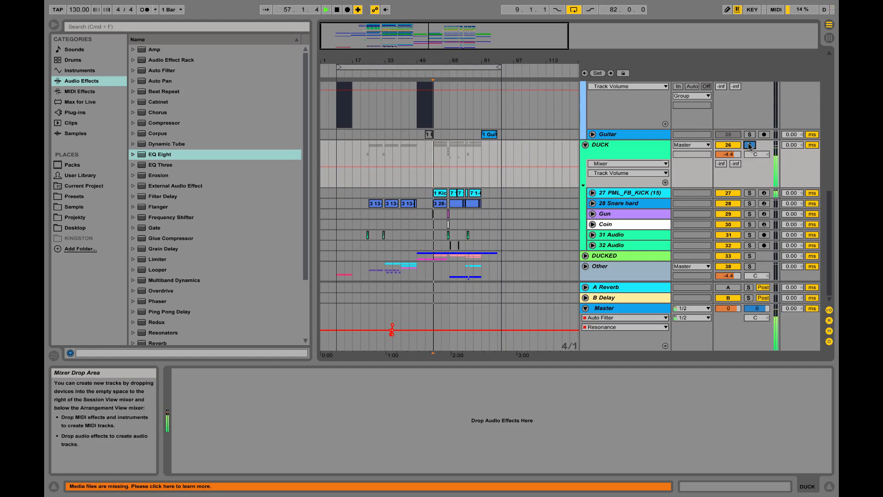
key(space)
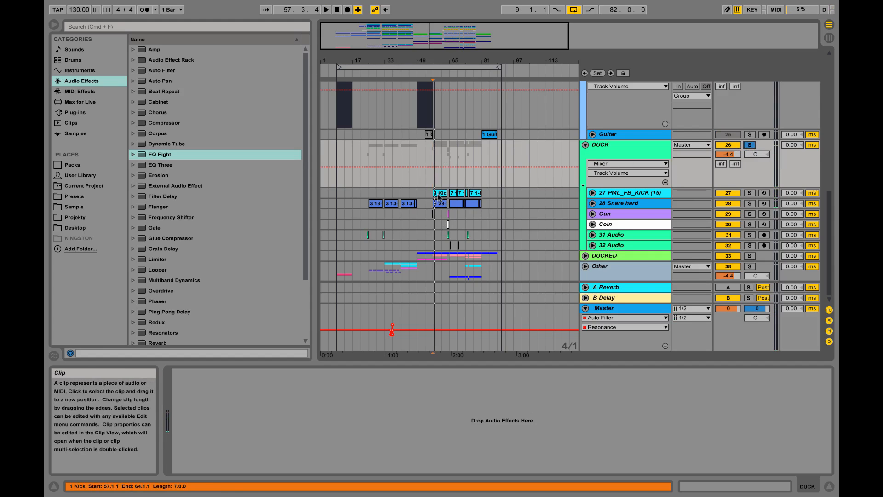
- Select the Gun clip at 64.1.1 and play the soloed DUCK group from there
drag(460, 60, 465, 85)
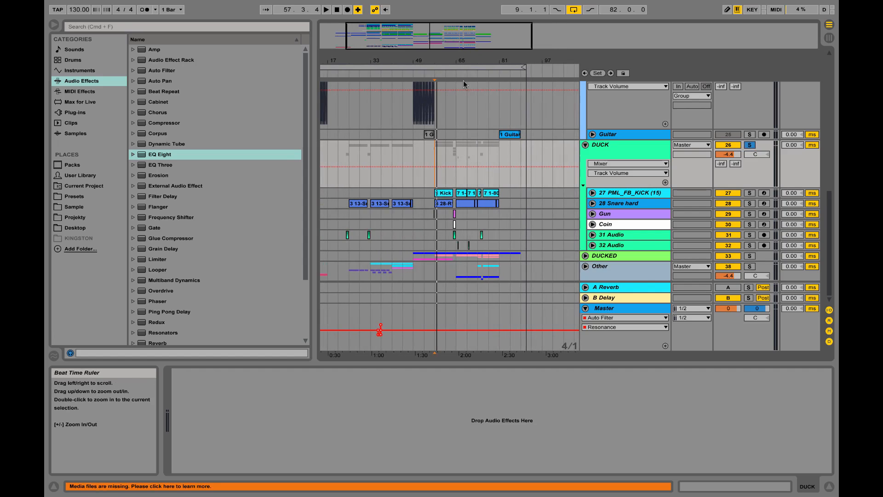
click(455, 214)
key(space)
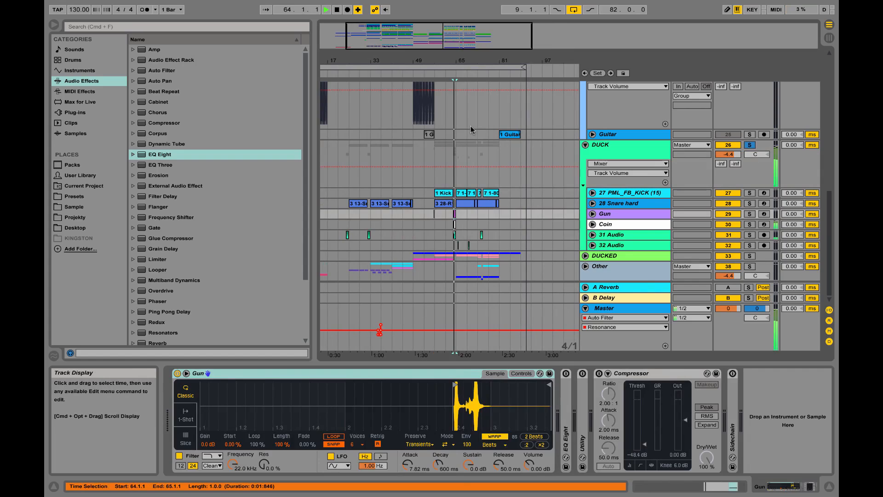
- End the DUCK audition, show the DUCKED group's sidechain Compressor, and unfold the group to list its tracks
key(space)
key(space)
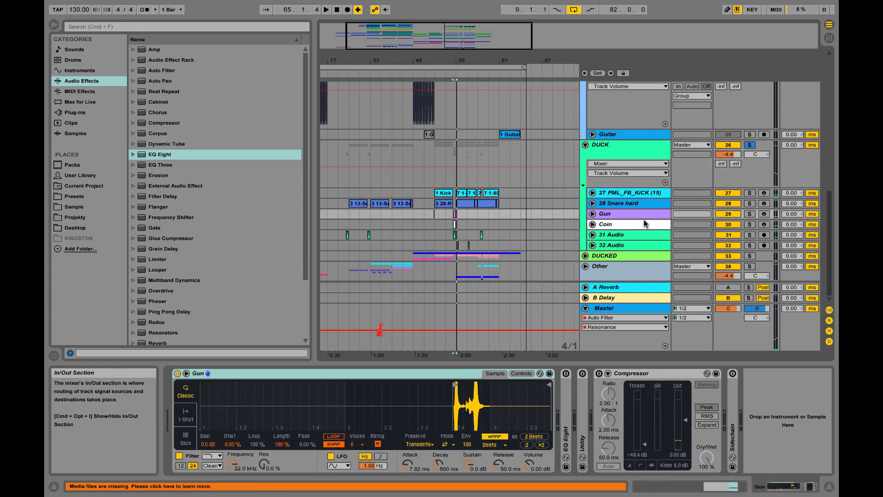
click(618, 256)
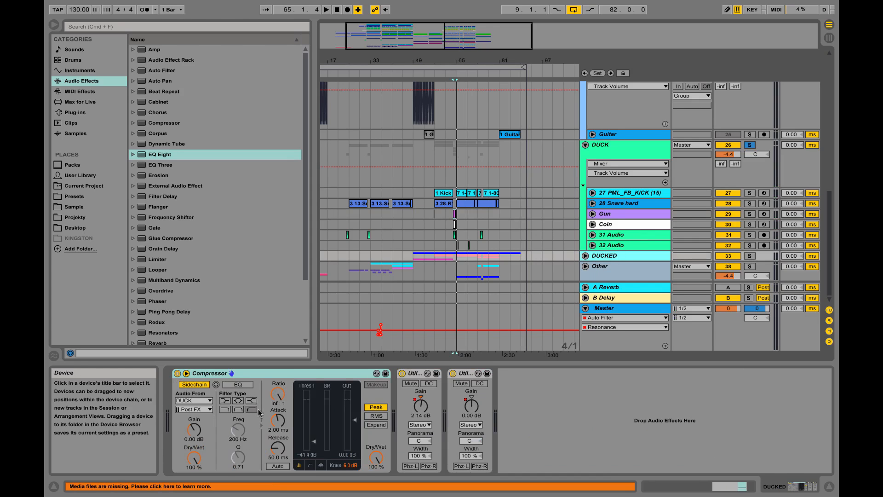
click(585, 256)
scroll(487, 222, down, 4)
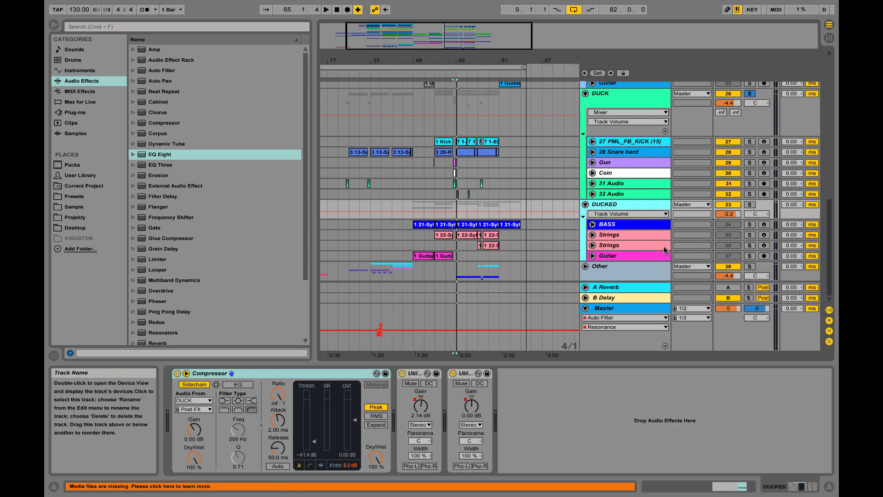
- Solo the DUCKED group together with DUCK and audition both from bar 65
click(750, 205)
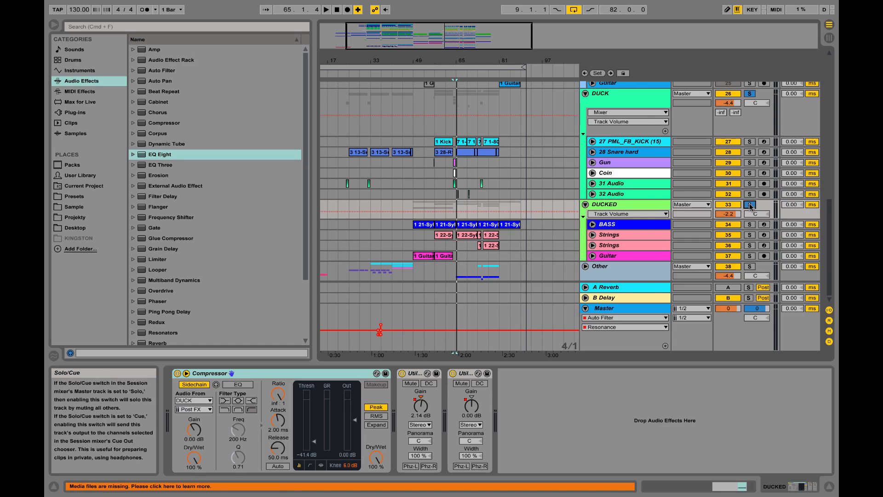
key(space)
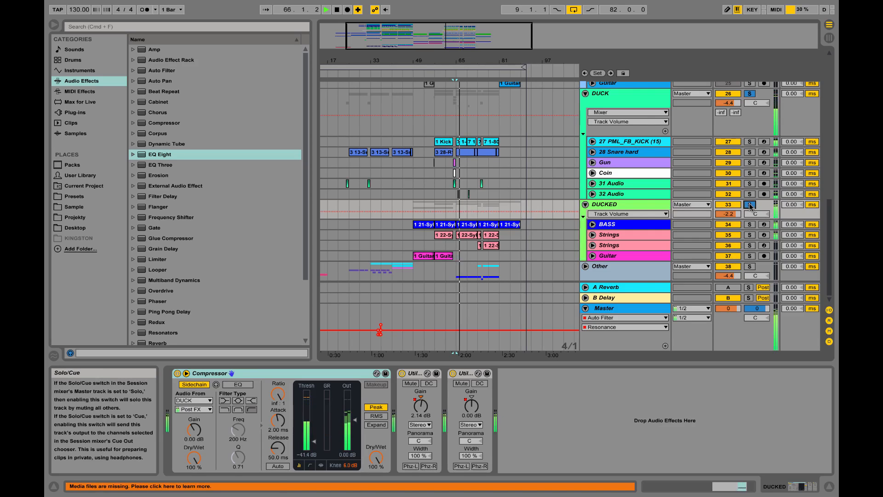
key(space)
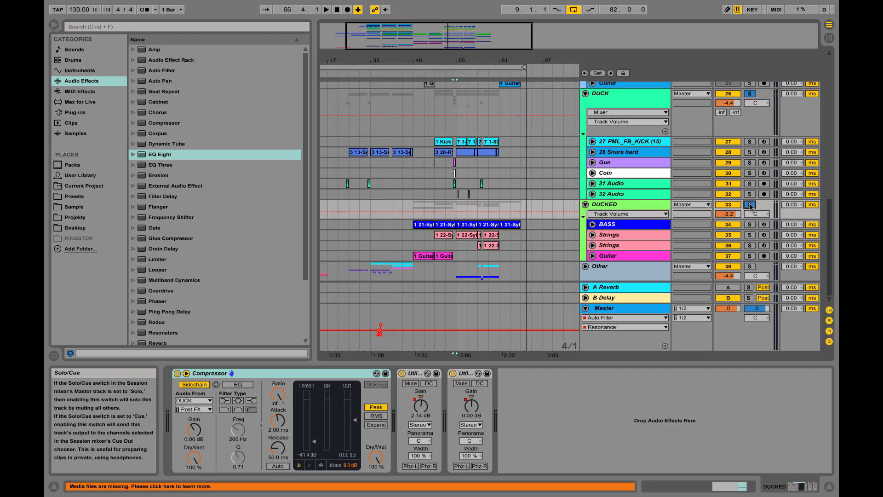
- Examine the device chains of the BASS track and the Strings tracks in the DUCKED group
click(609, 225)
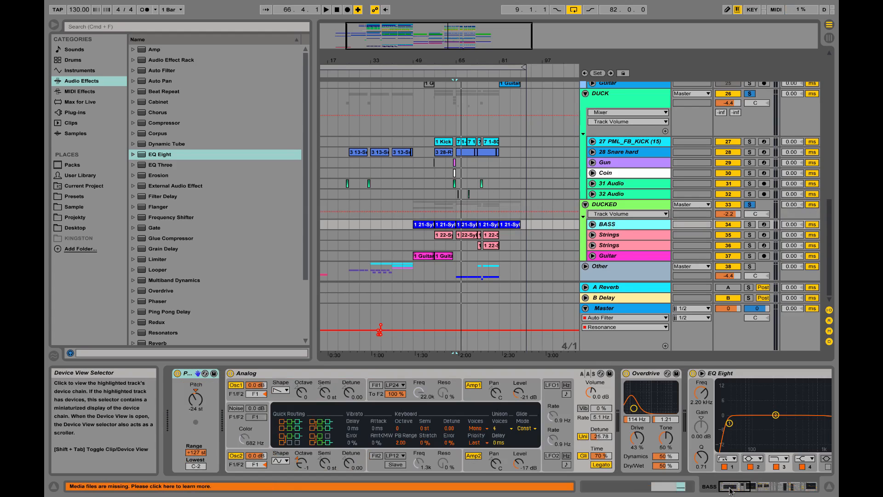
drag(733, 486, 710, 487)
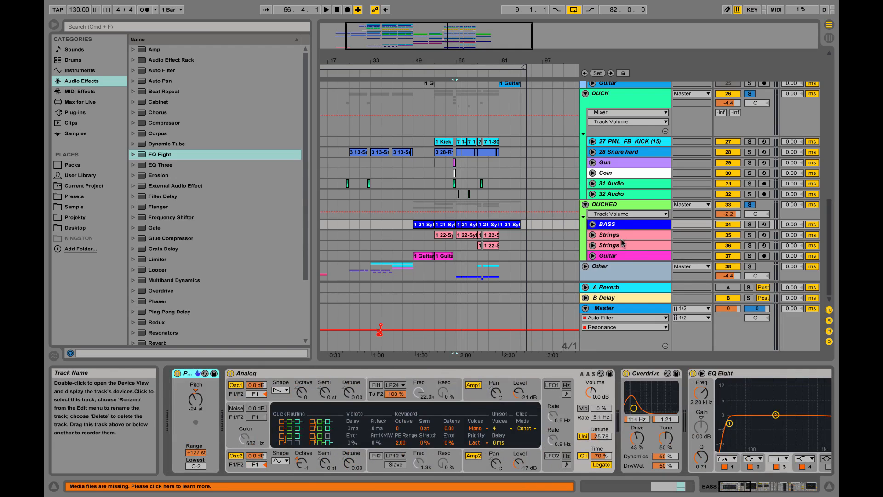
click(616, 248)
click(604, 236)
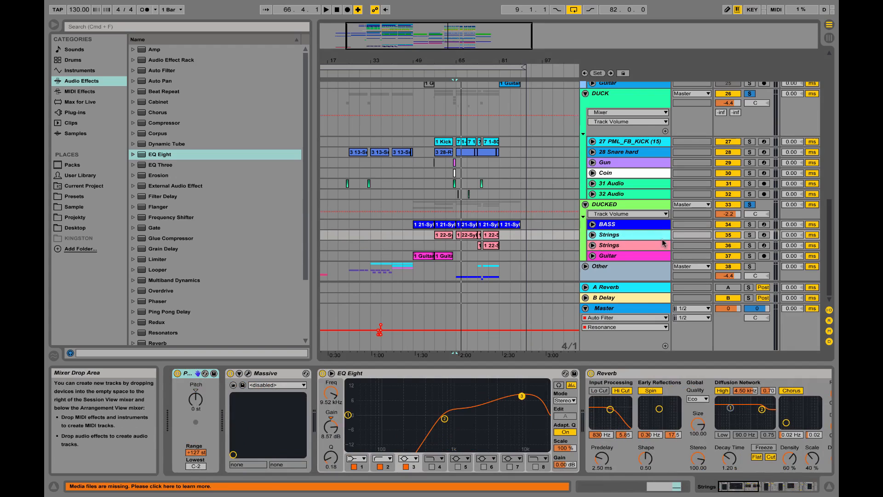
- Open the Massive synth of the upper Strings track, audition that track soloed from 65.1.1, and clear the solo and close the synth
click(249, 373)
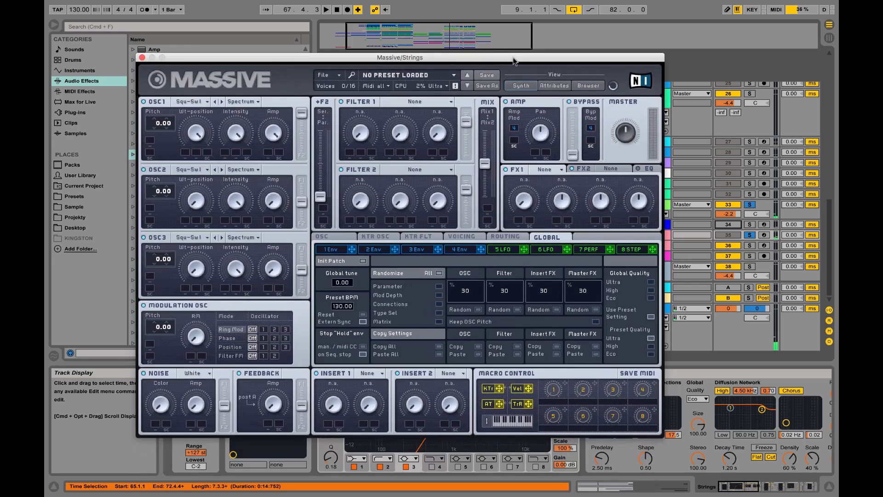
key(space)
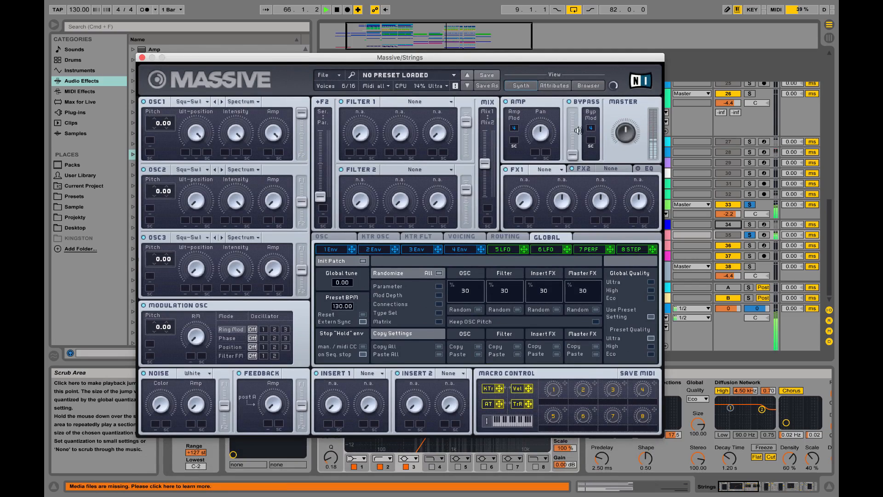
key(space)
click(749, 205)
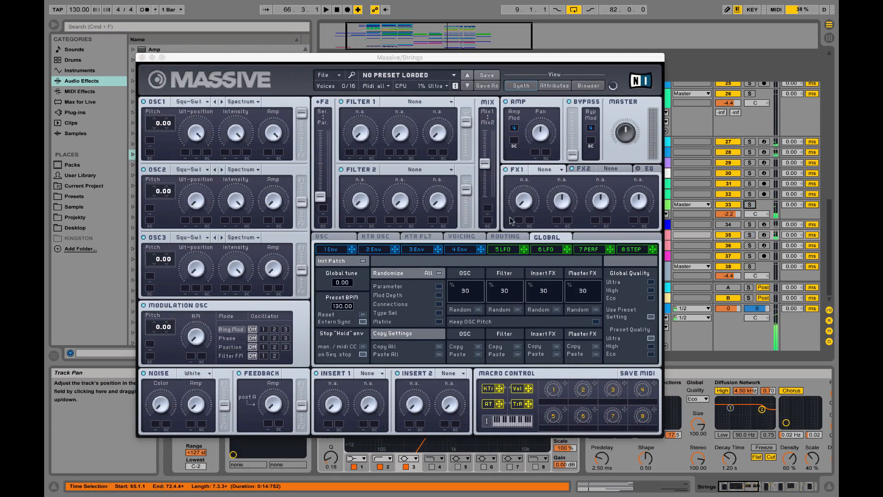
click(141, 58)
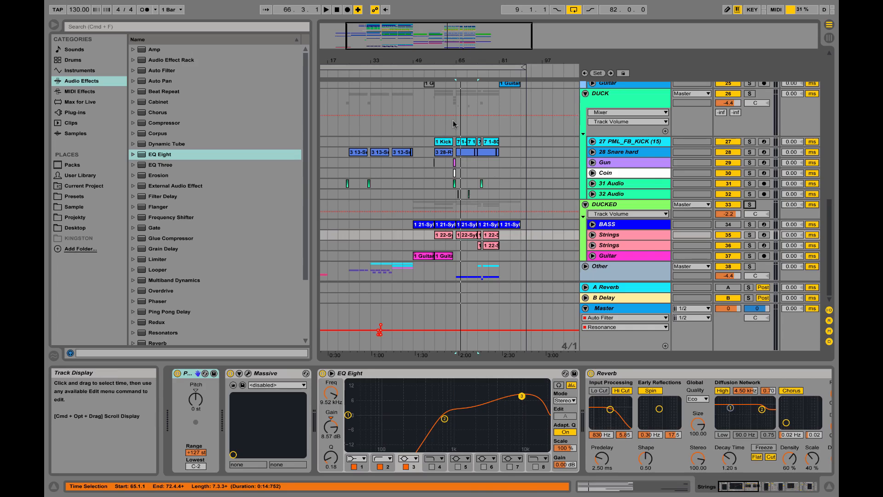
- Place the insert marker at 17.1.1 on the Drums group
click(352, 92)
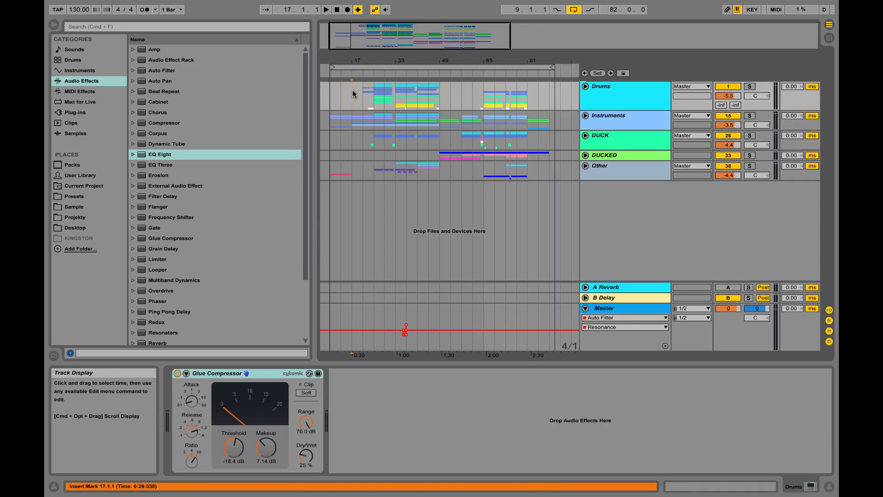